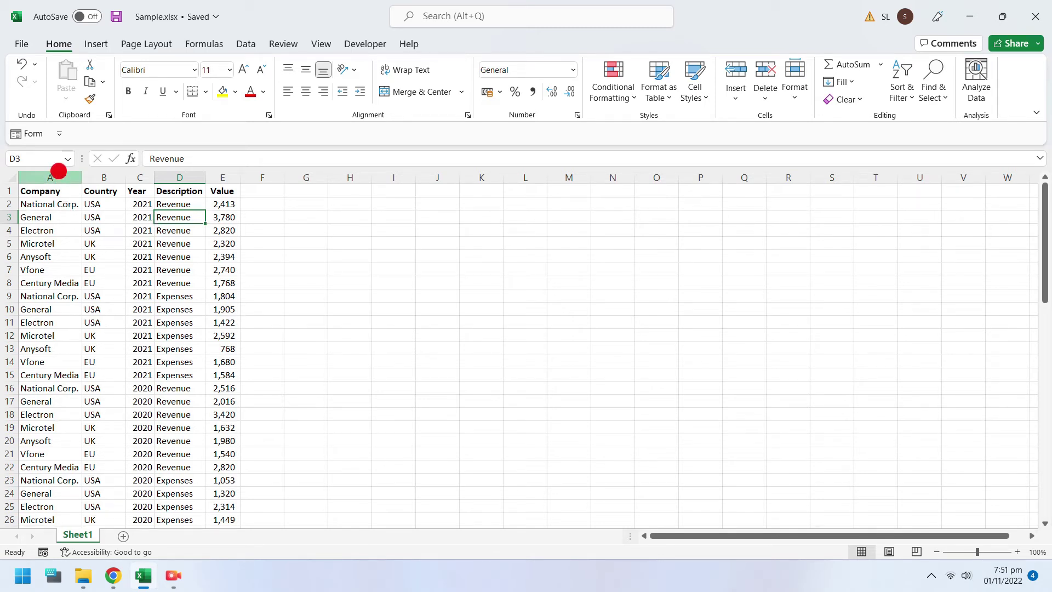
- Look through the Company, Country, Year, Description and Value columns of the source data one at a time
click(55, 175)
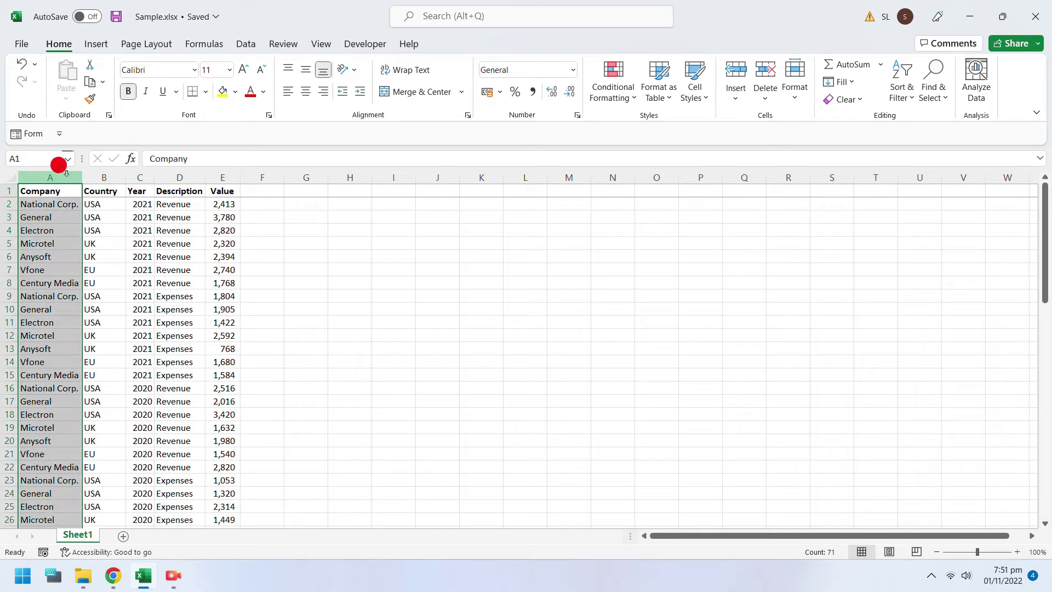
click(105, 176)
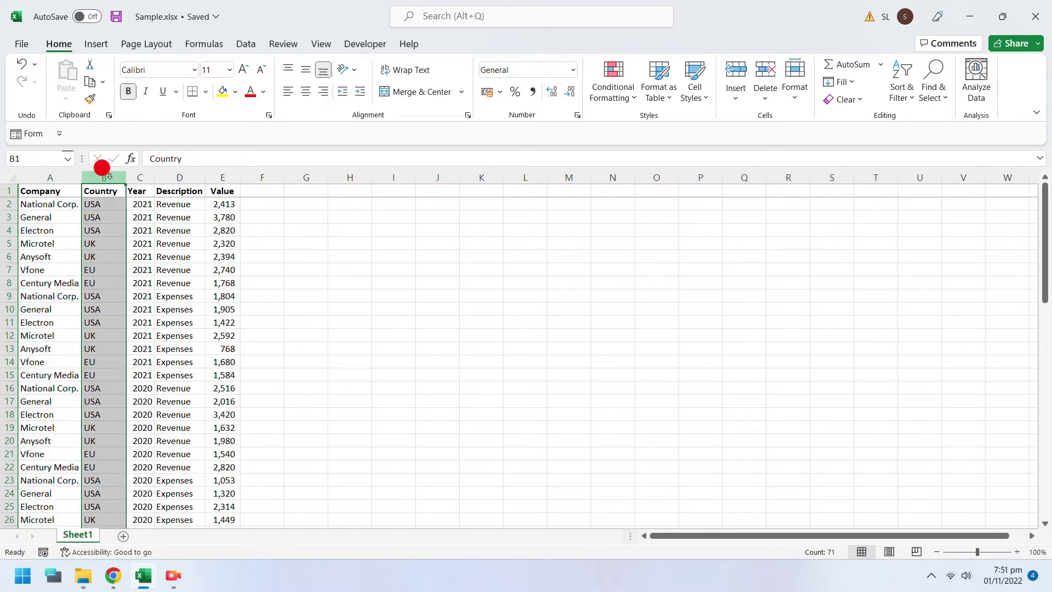
click(137, 175)
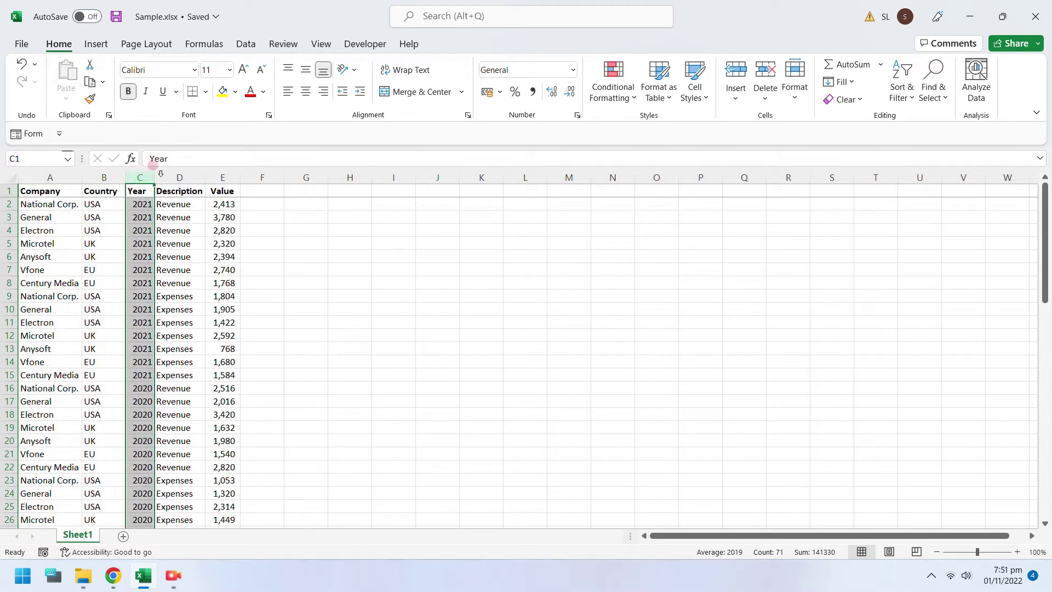
click(186, 174)
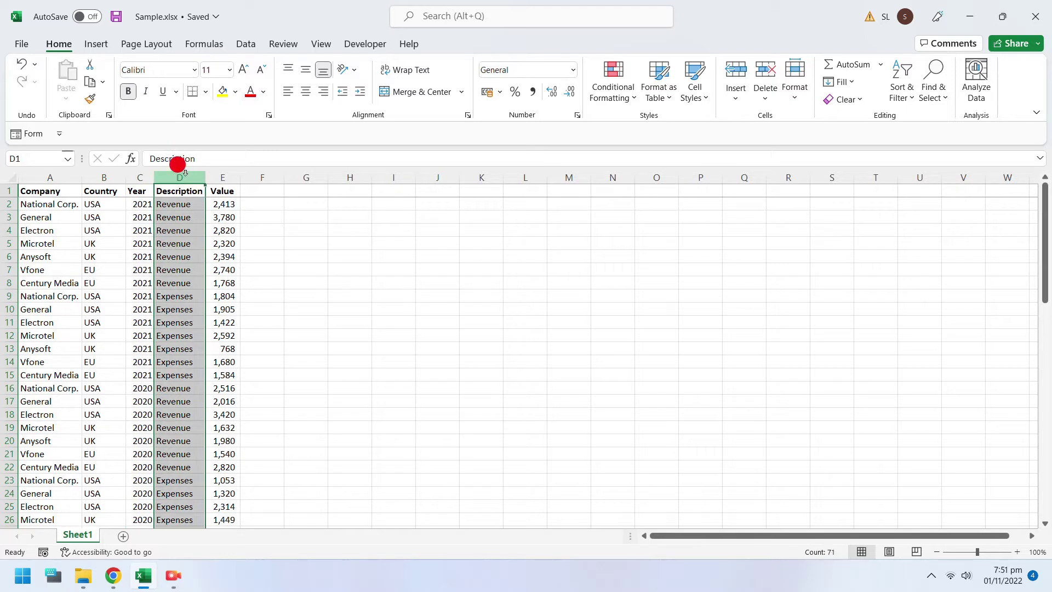
click(222, 174)
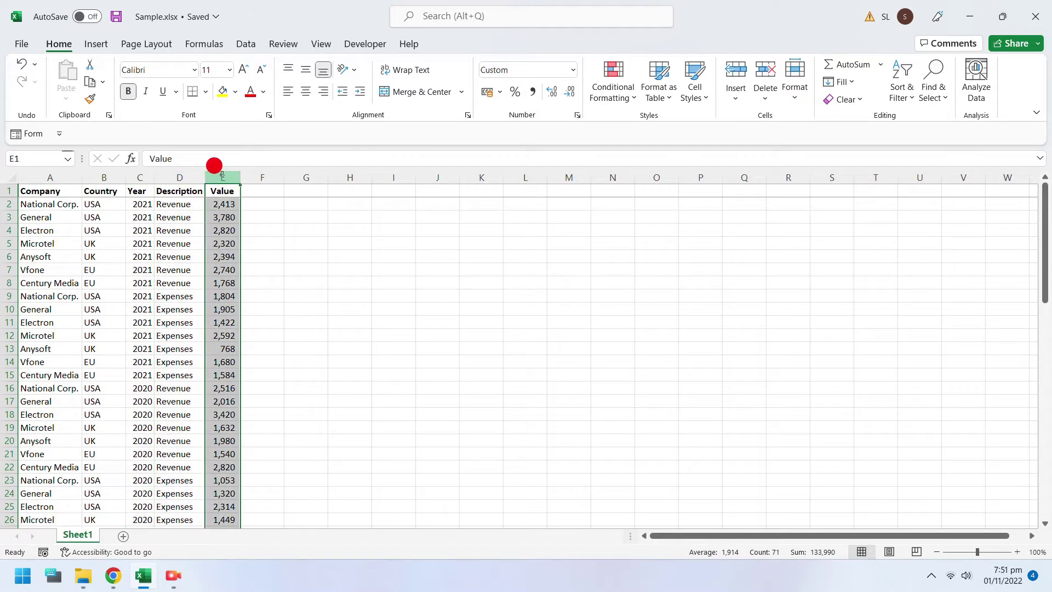
- Create a PivotTable from columns A to E of Sheet1 on a new worksheet
drag(223, 174, 43, 171)
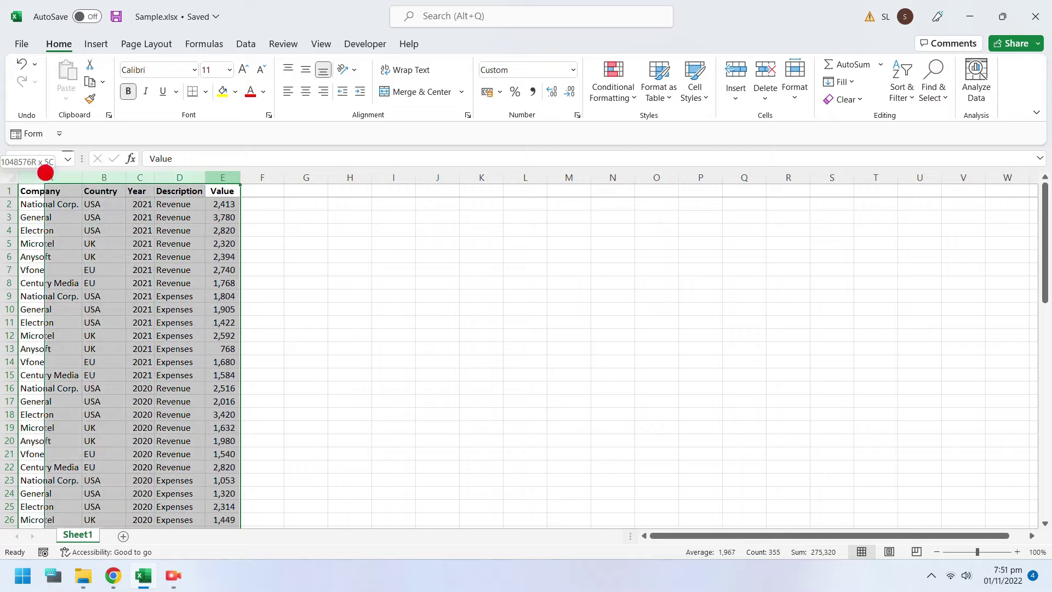
click(99, 43)
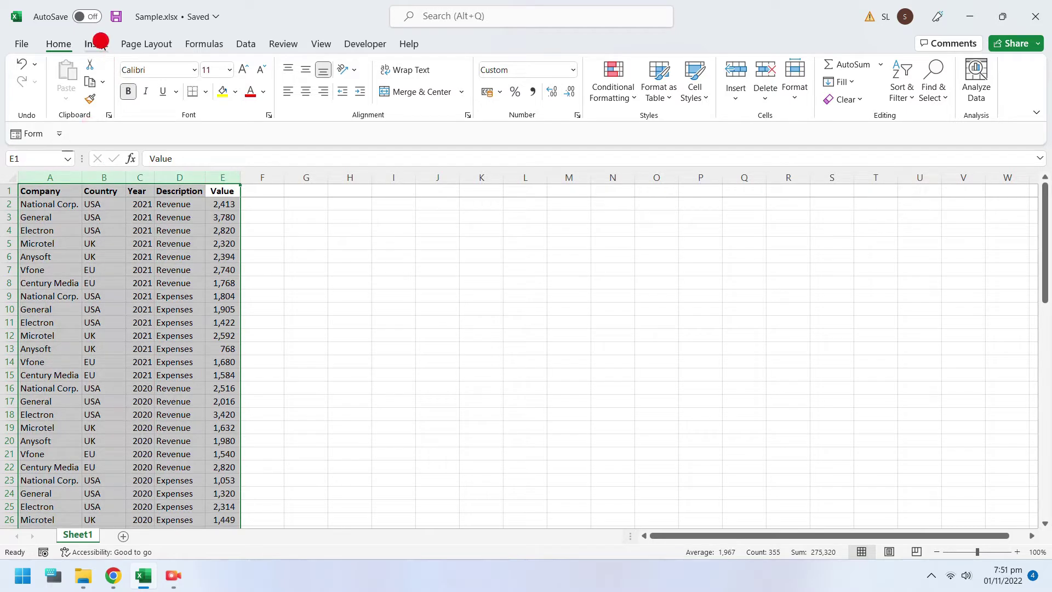
click(40, 71)
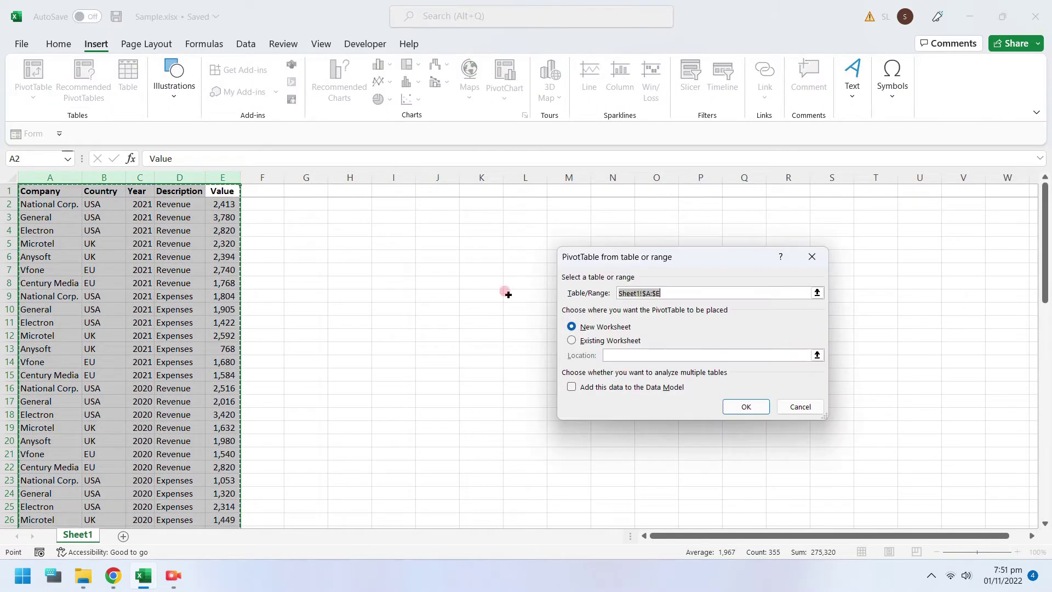
click(729, 401)
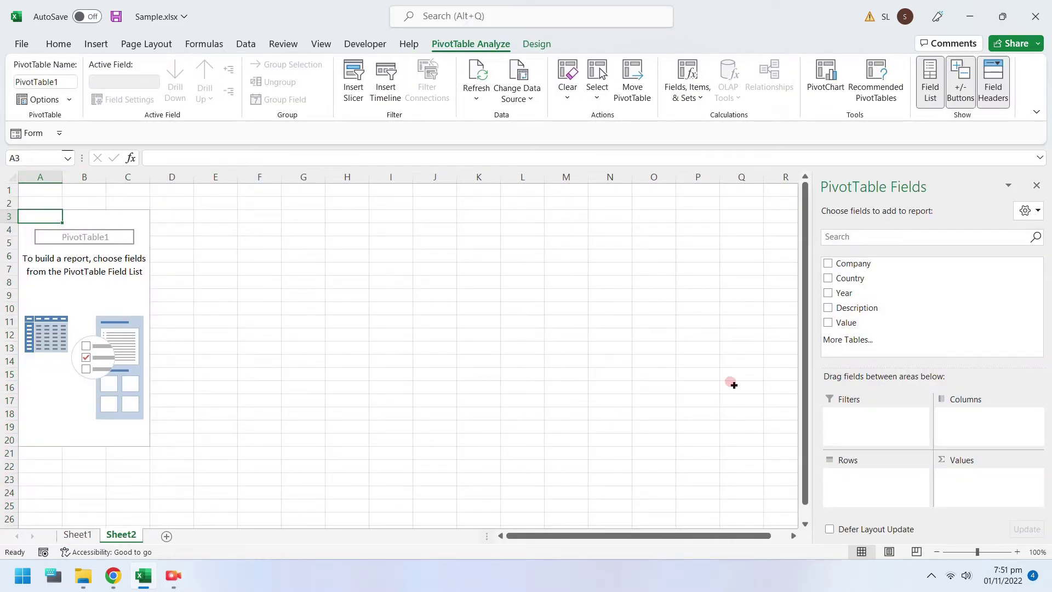
- Lay out the PivotTable with Company in columns, Description as a filter and the sum of Value as values
drag(886, 267, 985, 418)
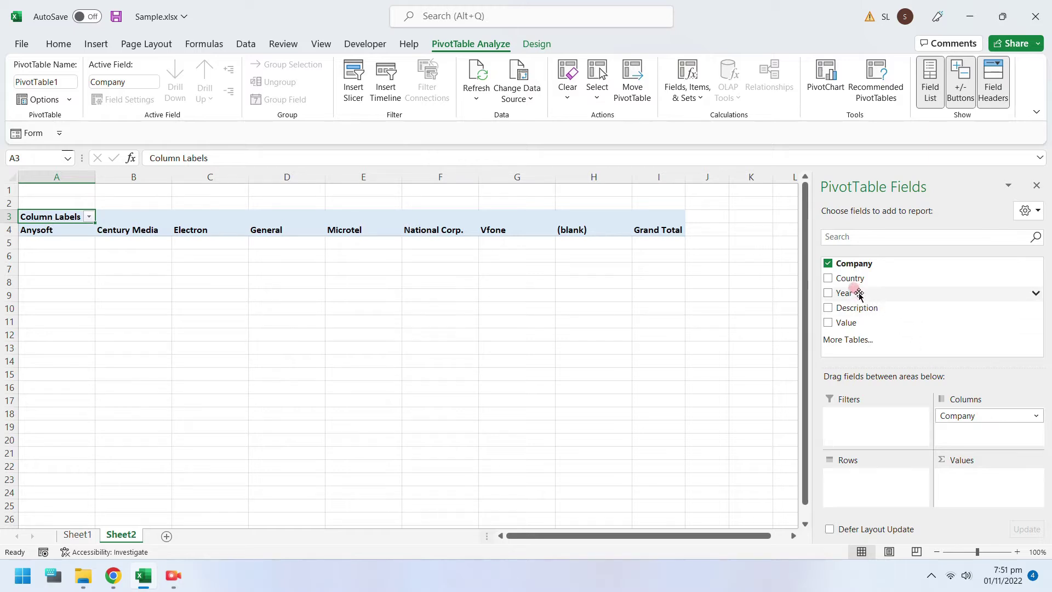
drag(856, 295, 868, 312)
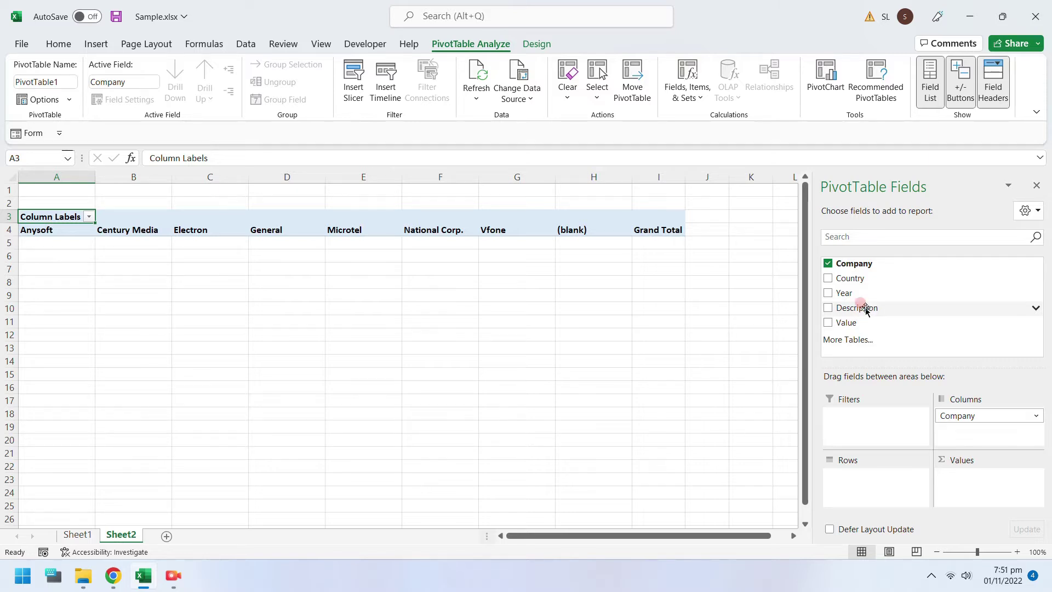
drag(866, 310, 873, 427)
drag(844, 324, 959, 482)
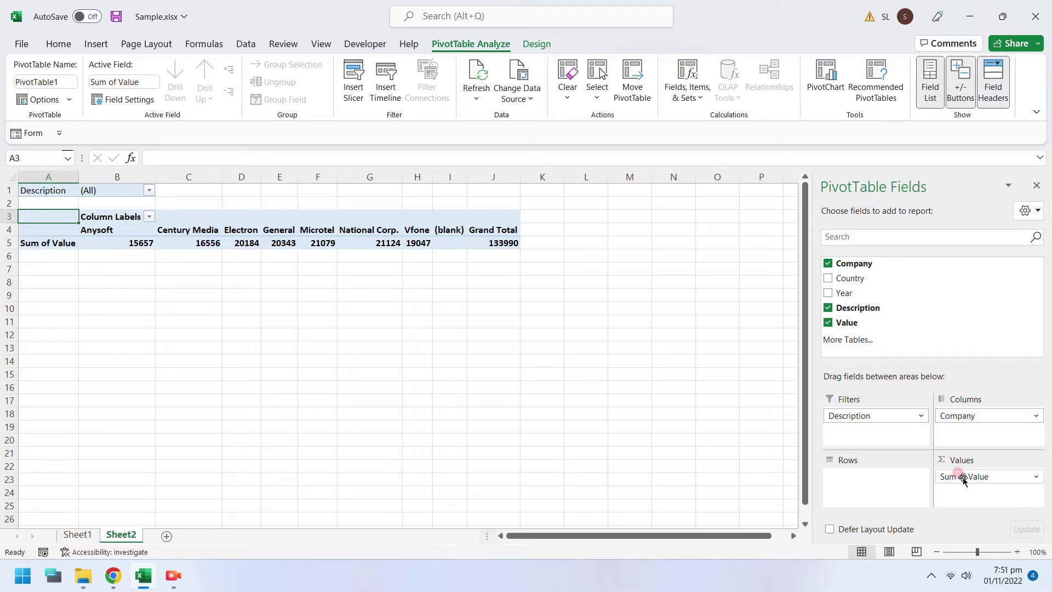
- Insert a Year slicer in the empty cells beside the PivotTable and filter it to 2017
click(96, 45)
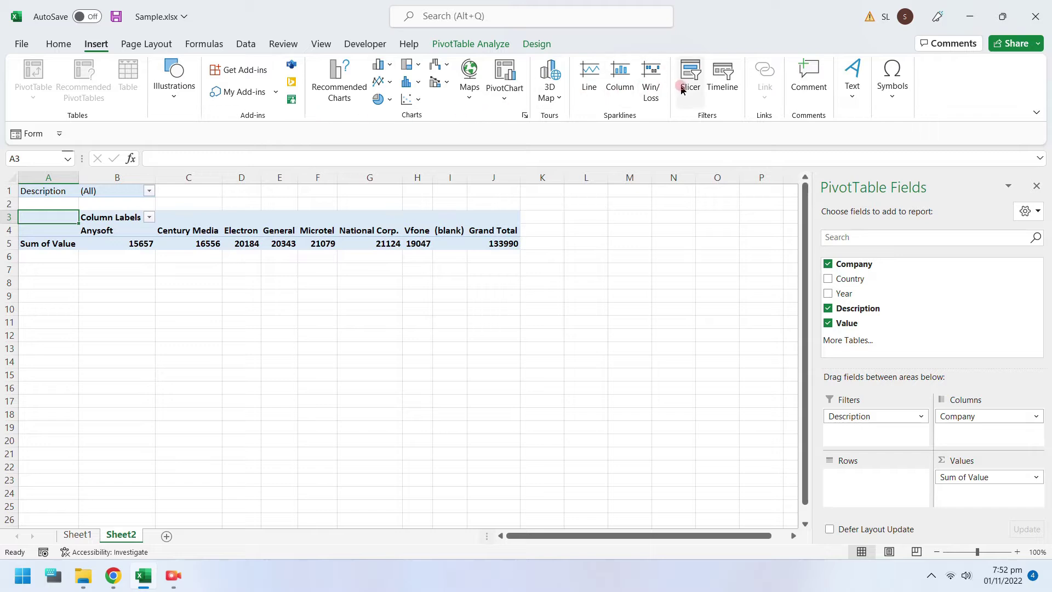
click(689, 87)
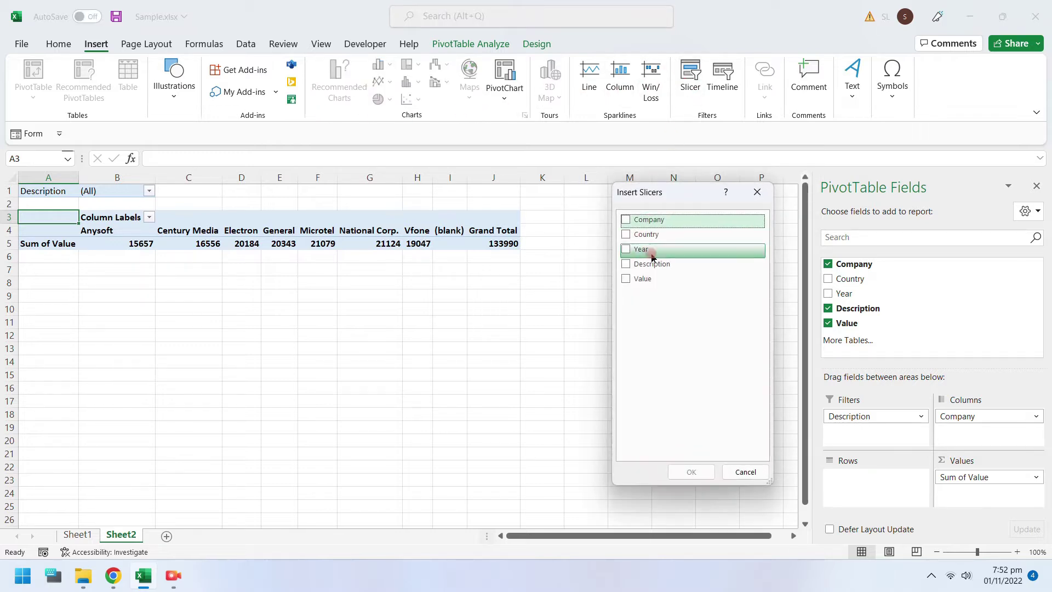
click(642, 250)
click(682, 470)
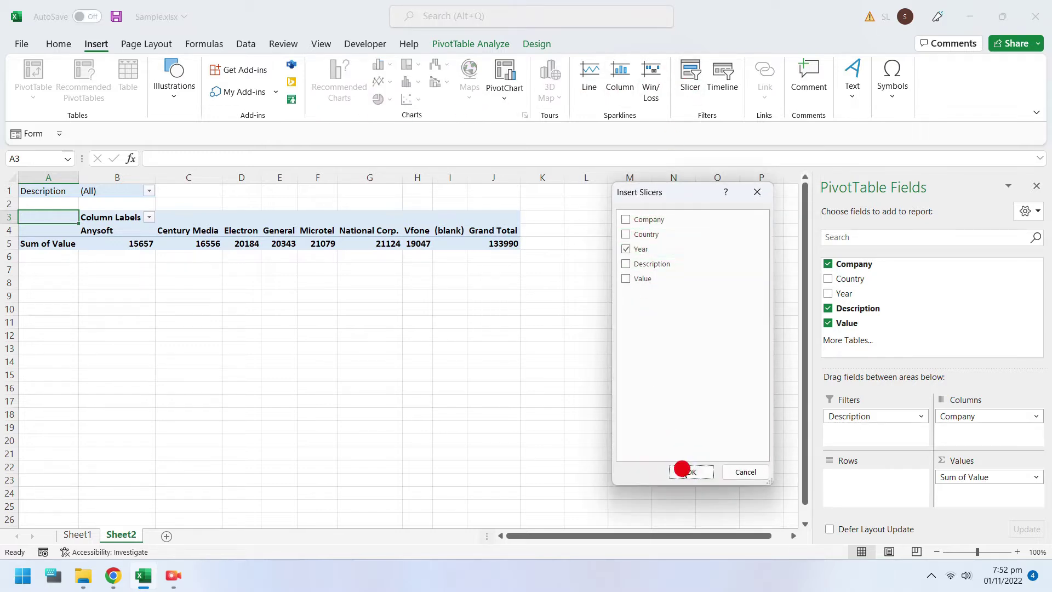
drag(401, 277, 688, 216)
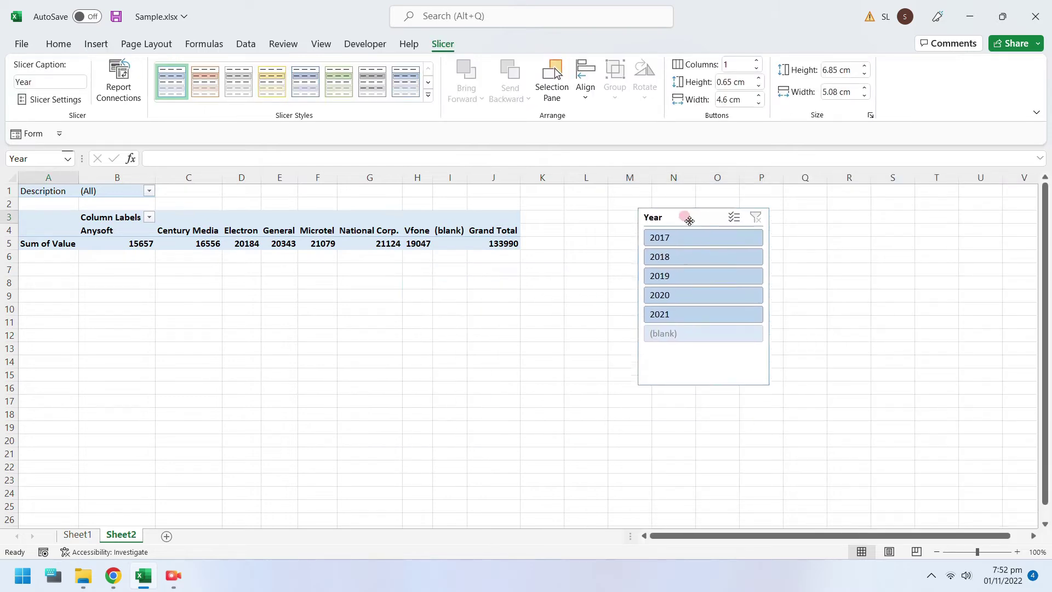
click(687, 240)
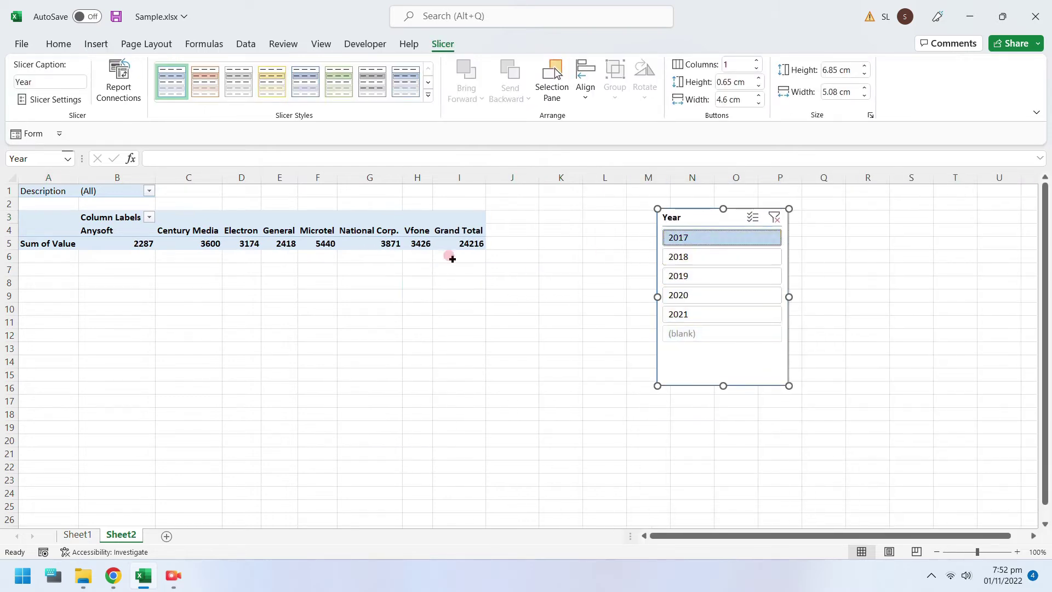
- Insert a 2-D clustered column chart from the PivotTable and place it in the empty cells below the table
click(343, 240)
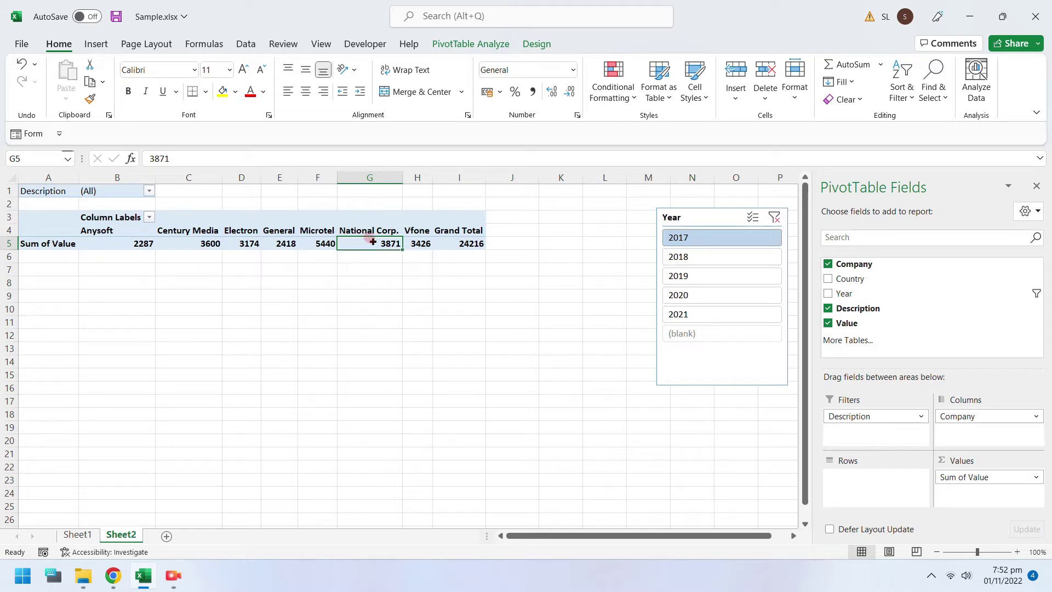
click(99, 46)
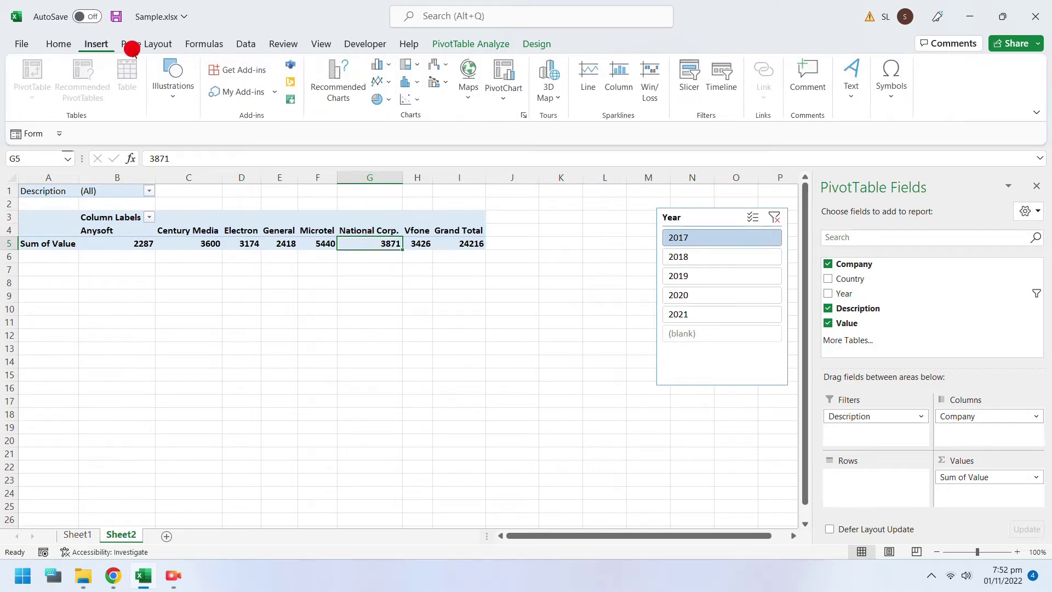
click(381, 65)
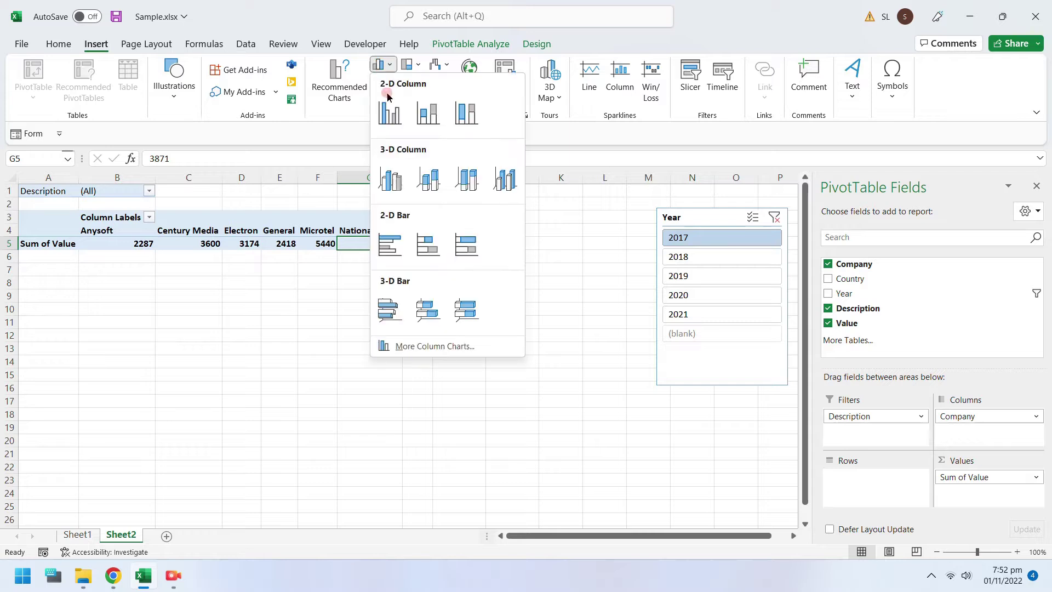
click(390, 111)
drag(457, 260, 496, 315)
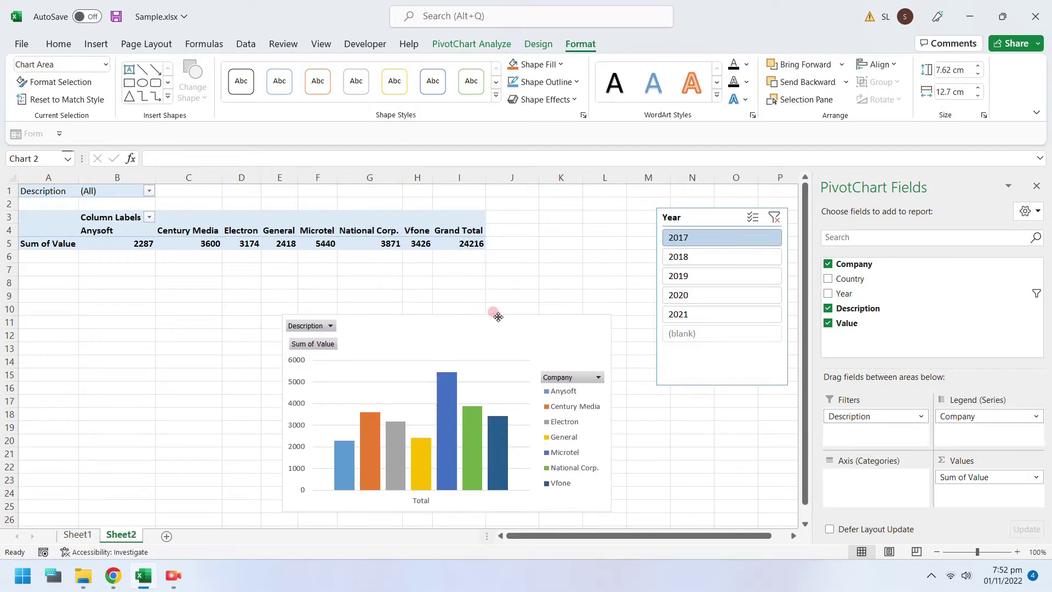
- Move the Company field from columns to rows and reposition the chart and the Year slicer closer to the PivotTable
click(451, 243)
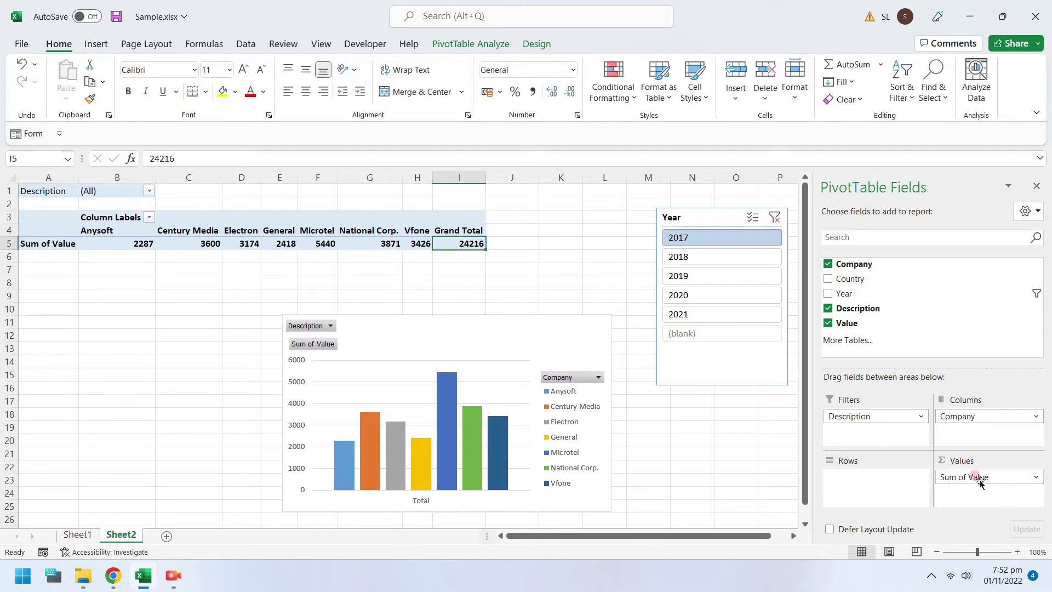
drag(956, 417, 857, 475)
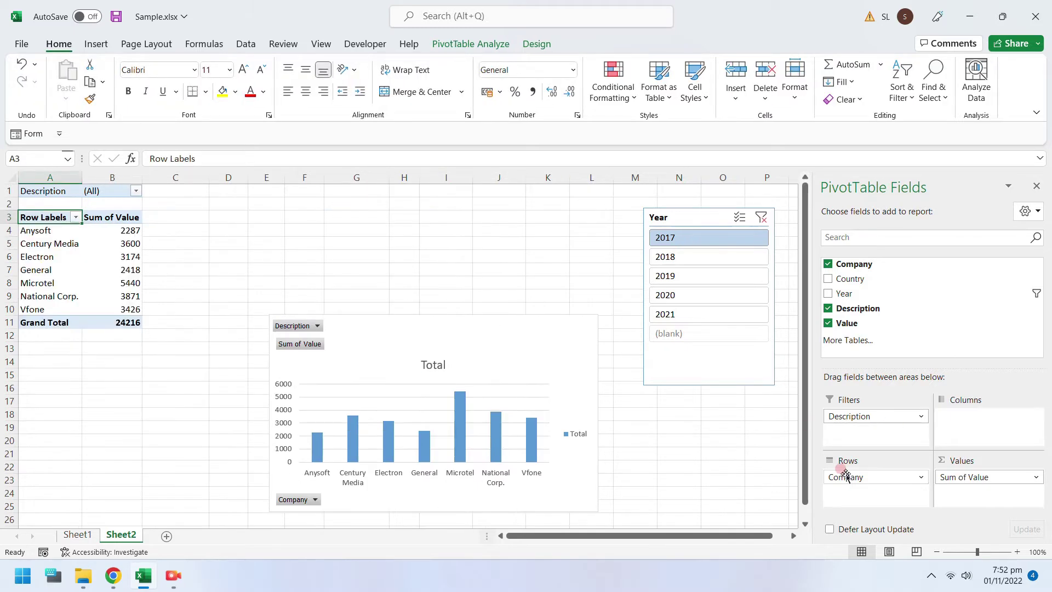
drag(450, 325, 367, 242)
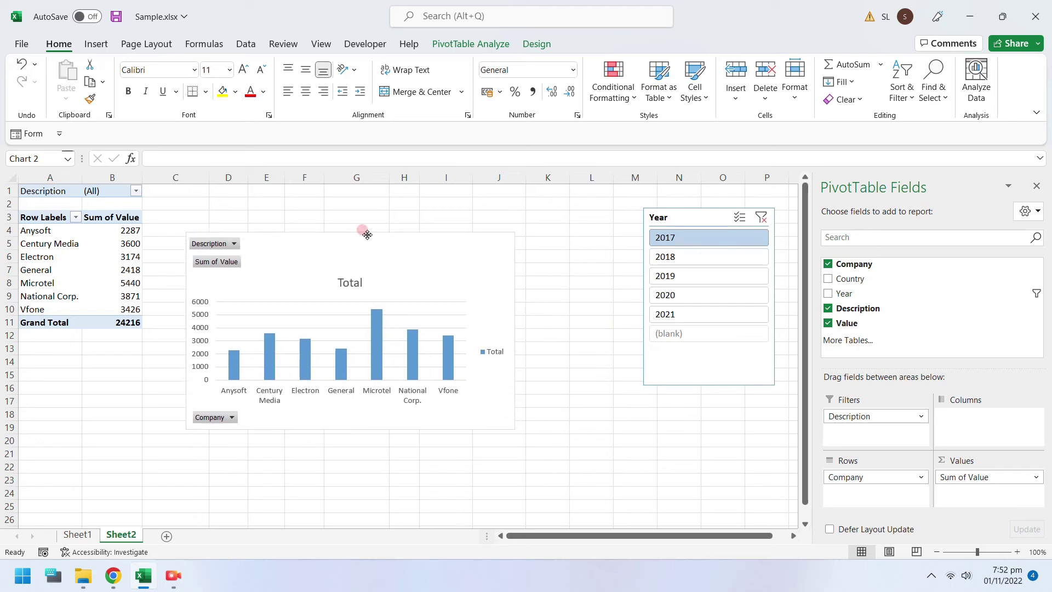
drag(678, 215, 626, 210)
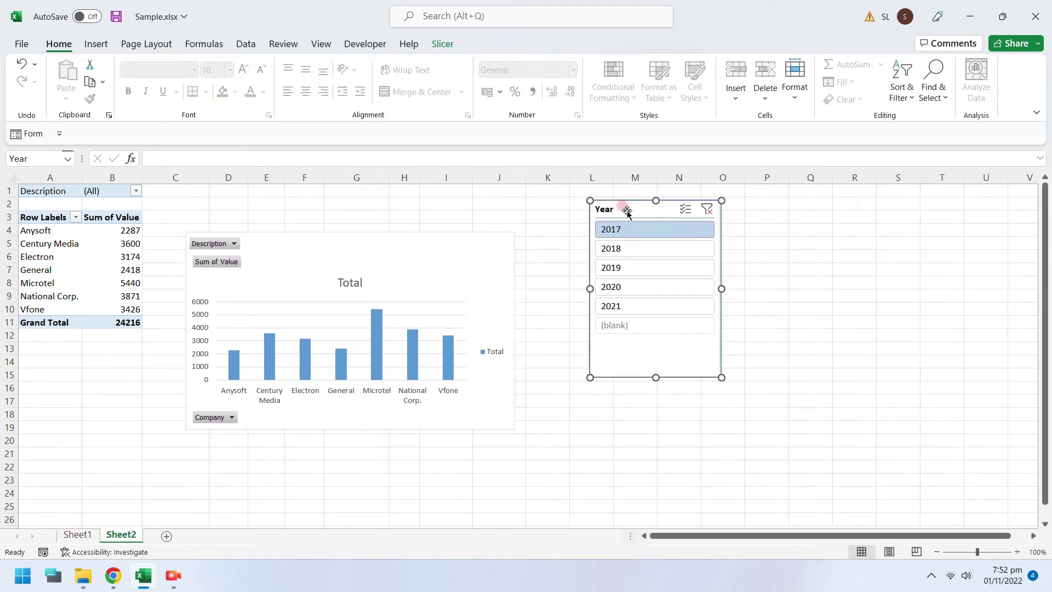
- Set the number format of the Sum of Value field to Accounting with 0 decimal places and no currency symbol
click(96, 244)
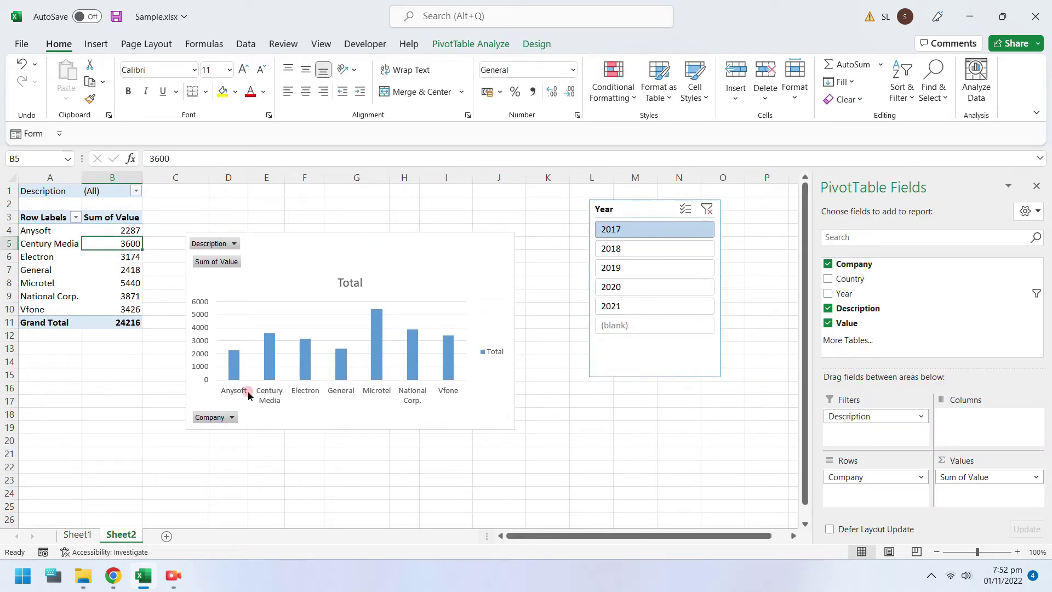
click(975, 475)
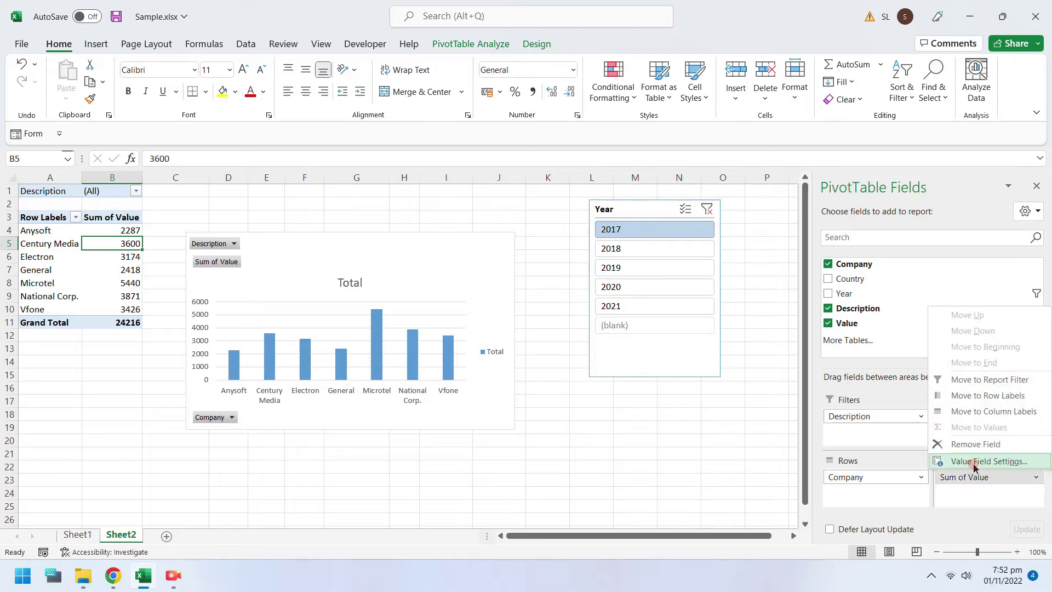
click(888, 463)
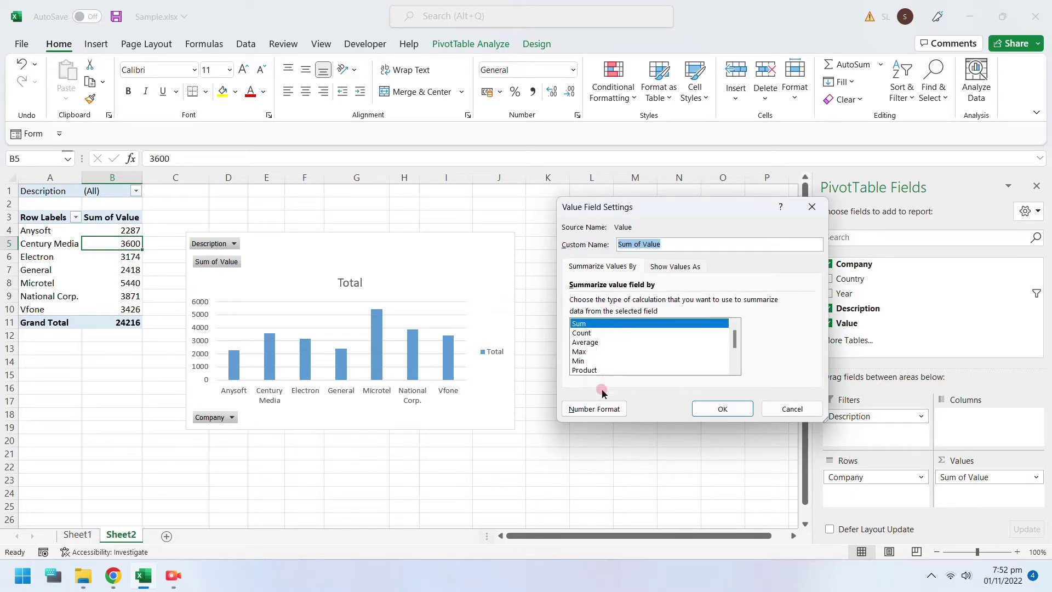
click(594, 410)
click(546, 233)
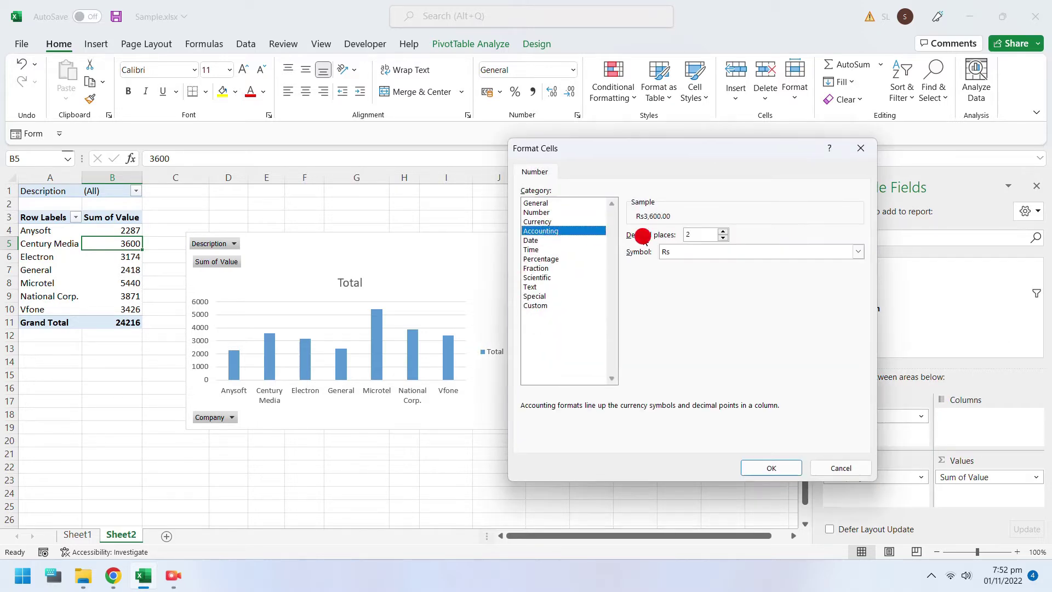
click(723, 239)
click(723, 239)
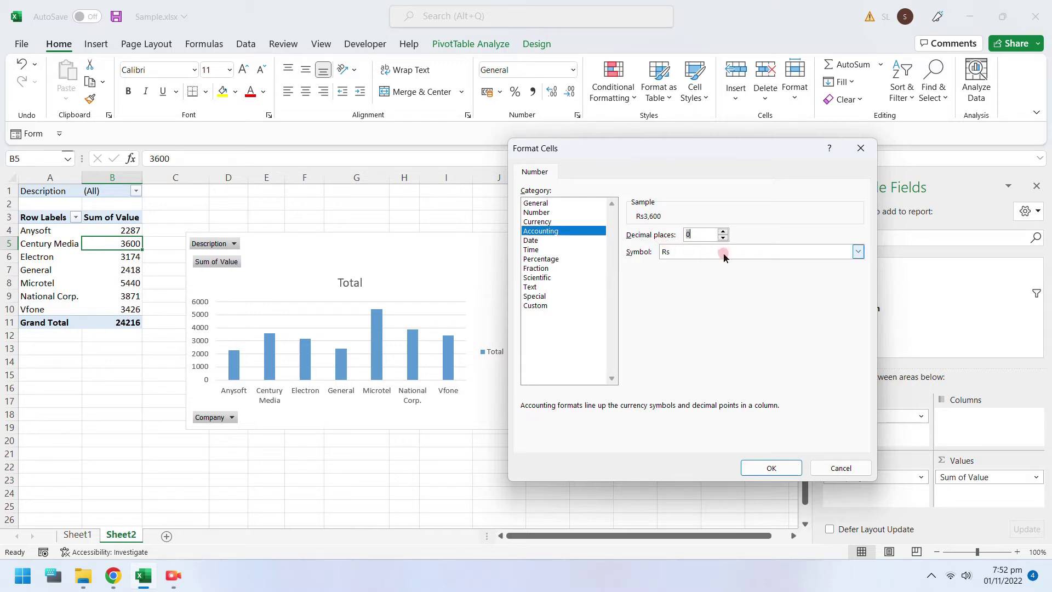
click(721, 251)
click(718, 262)
click(749, 467)
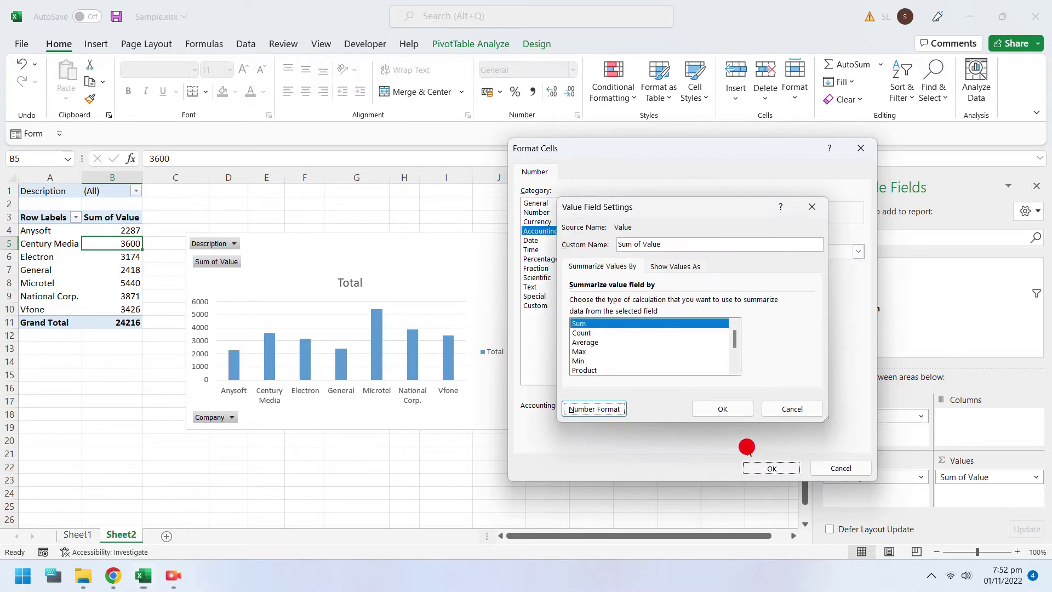
click(730, 410)
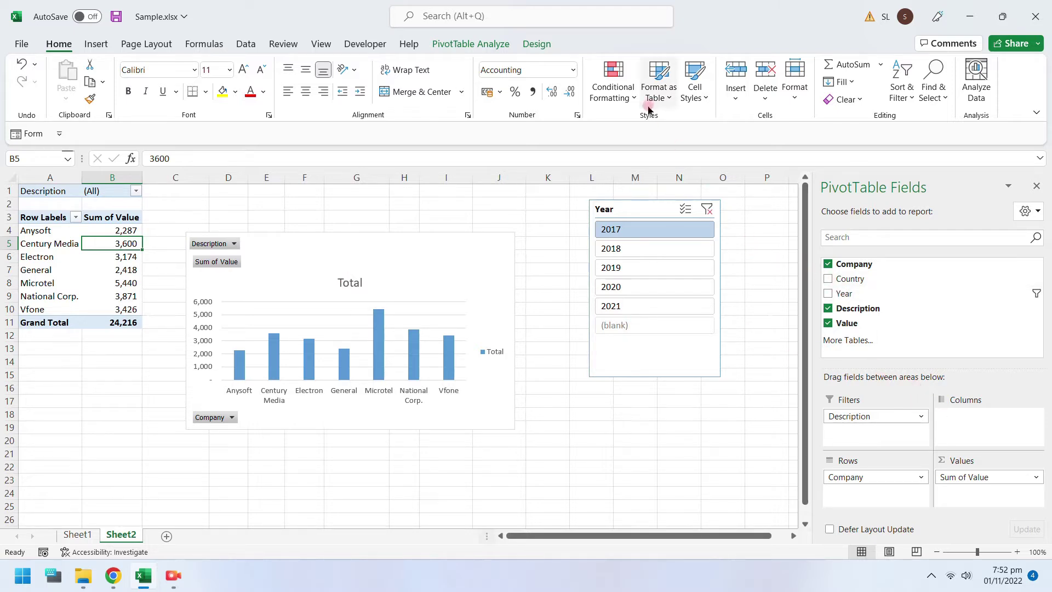
- Insert a slicer for the Description field of the PivotTable
click(91, 49)
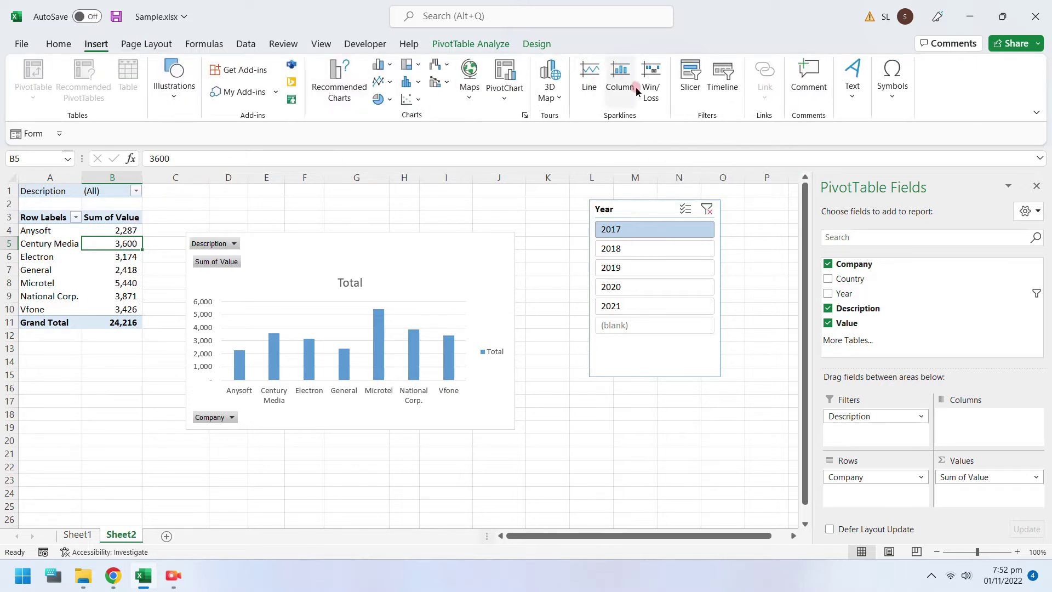
click(691, 81)
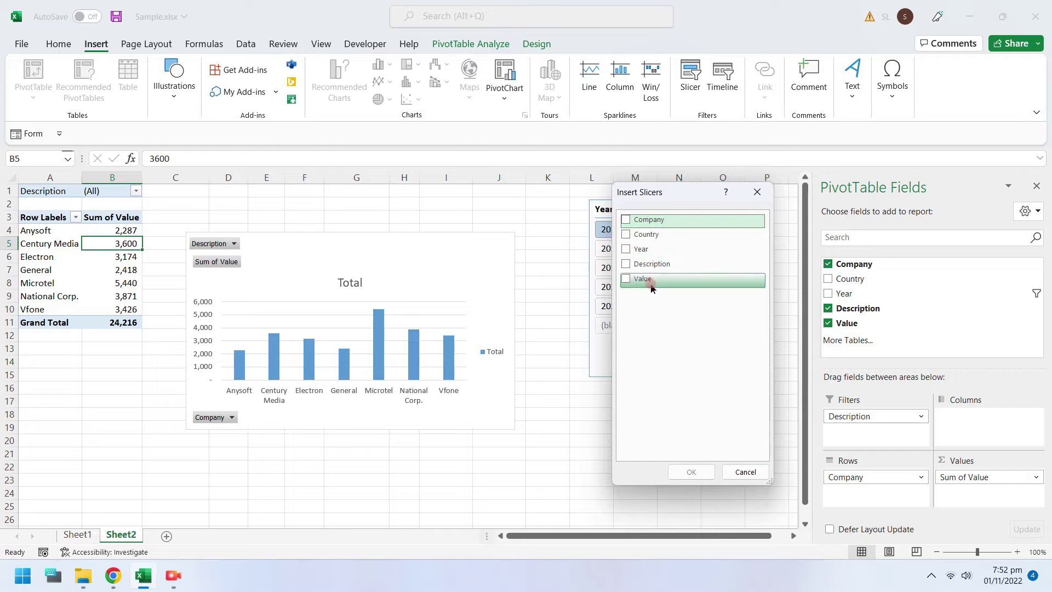
click(636, 264)
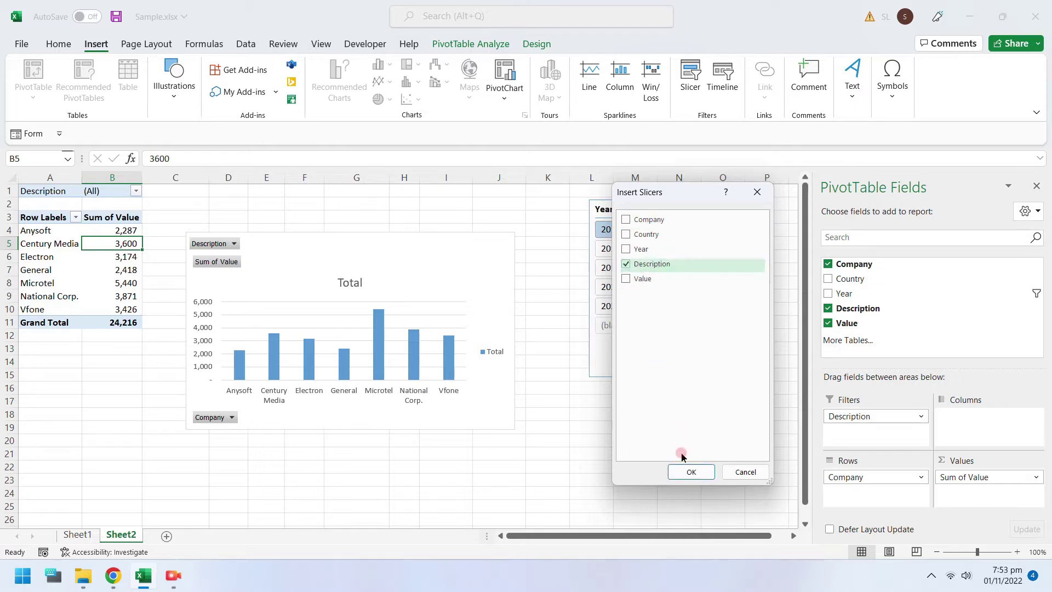
click(689, 471)
- Arrange the Description and Year slicers side by side next to the column chart, and move the chart closer to the PivotTable
click(638, 206)
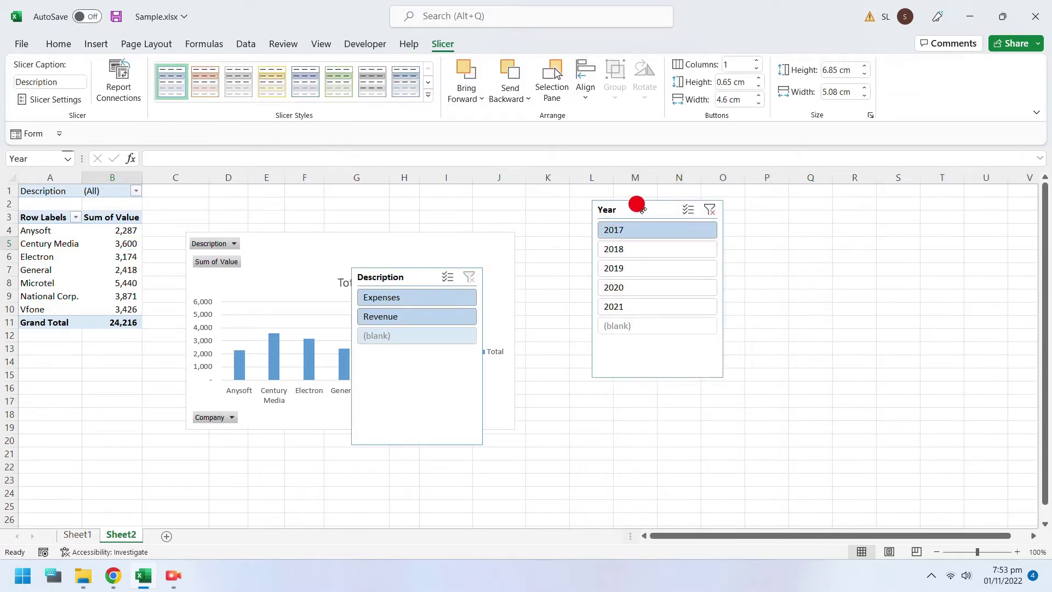
drag(643, 210, 685, 229)
drag(413, 277, 560, 231)
drag(411, 244, 380, 229)
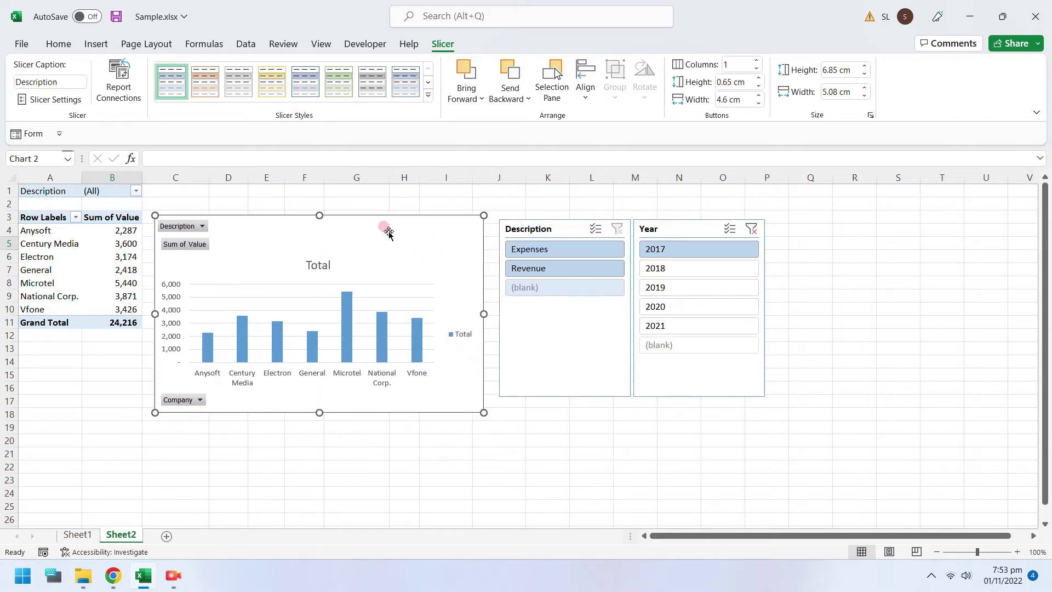
- Filter the Description slicer to Expenses and step the Year slicer through 2018, 2019, 2020 and 2021
click(549, 269)
click(571, 256)
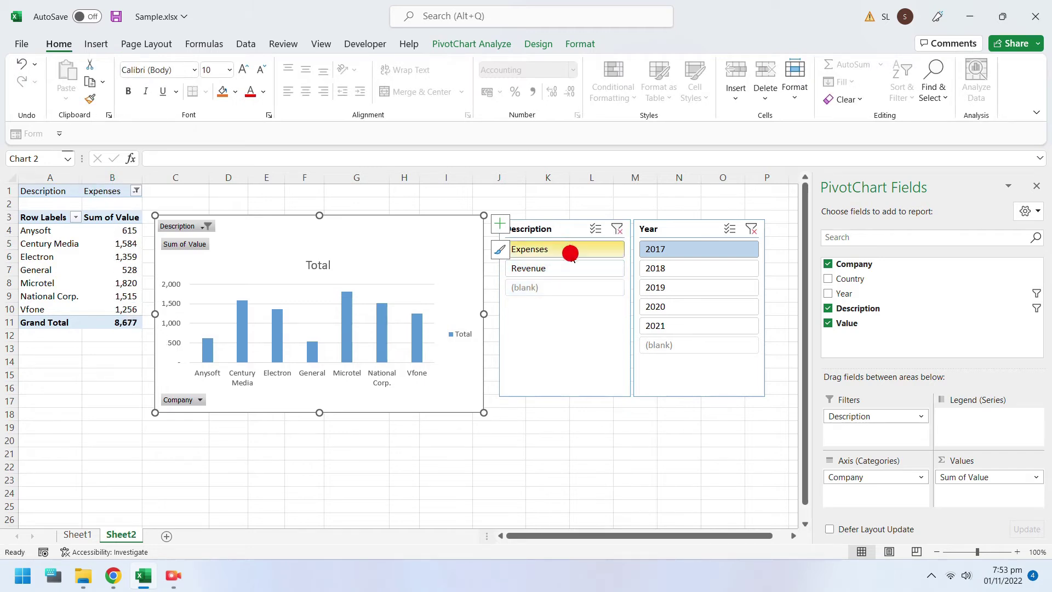
click(688, 272)
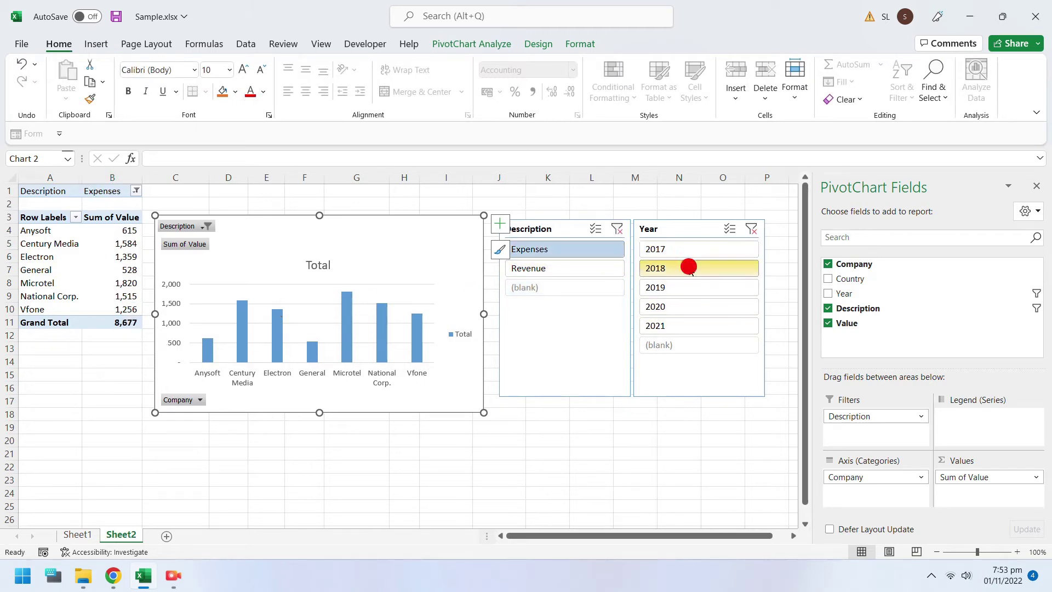
click(713, 287)
click(684, 308)
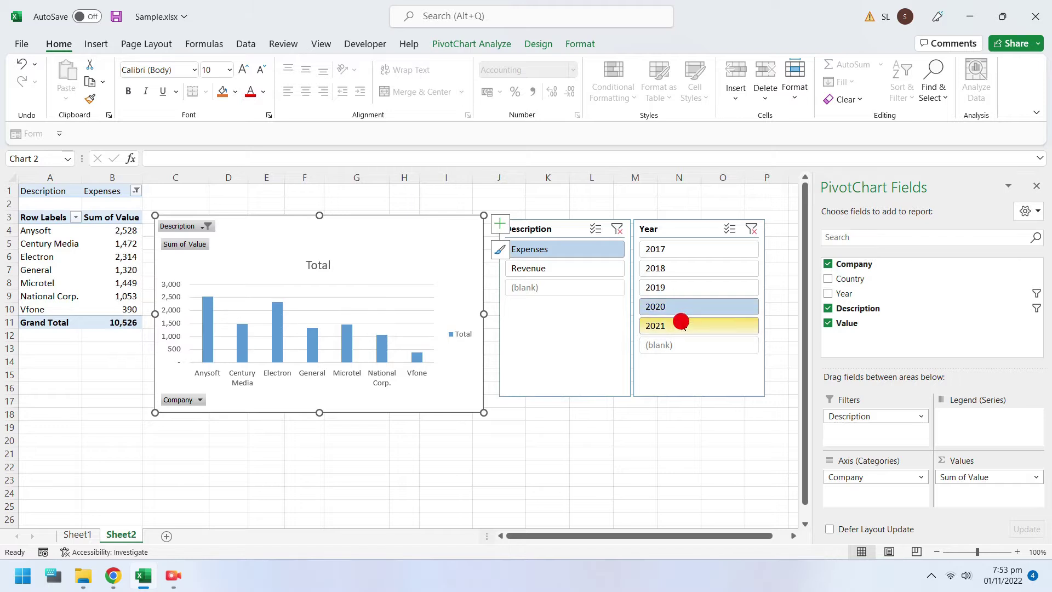
click(683, 324)
- Filter the Description slicer to Revenue, step the Year slicer from 2017 through 2021, and save the workbook
click(587, 268)
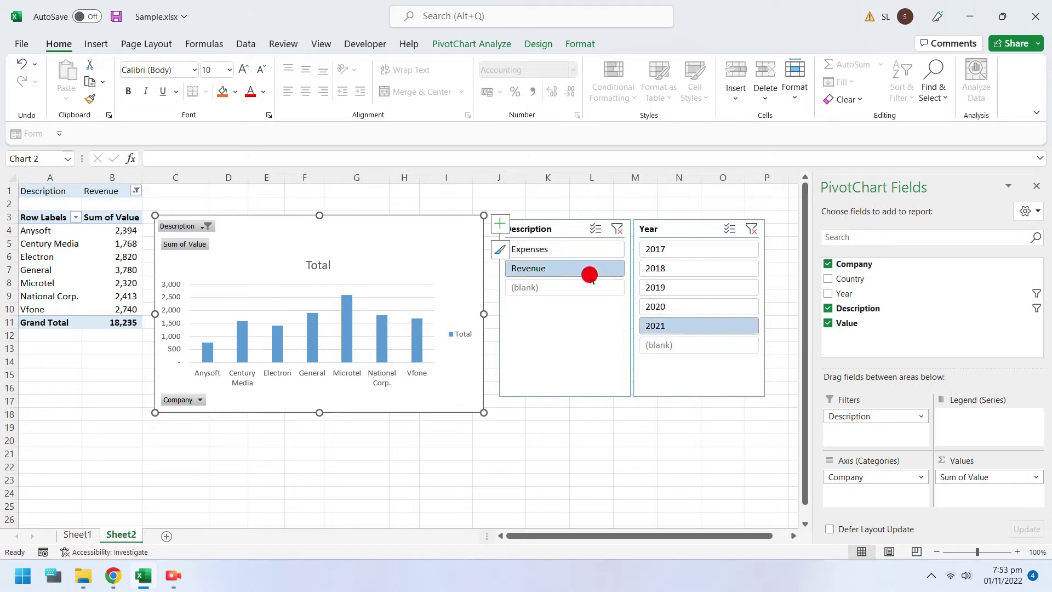
click(666, 249)
click(667, 272)
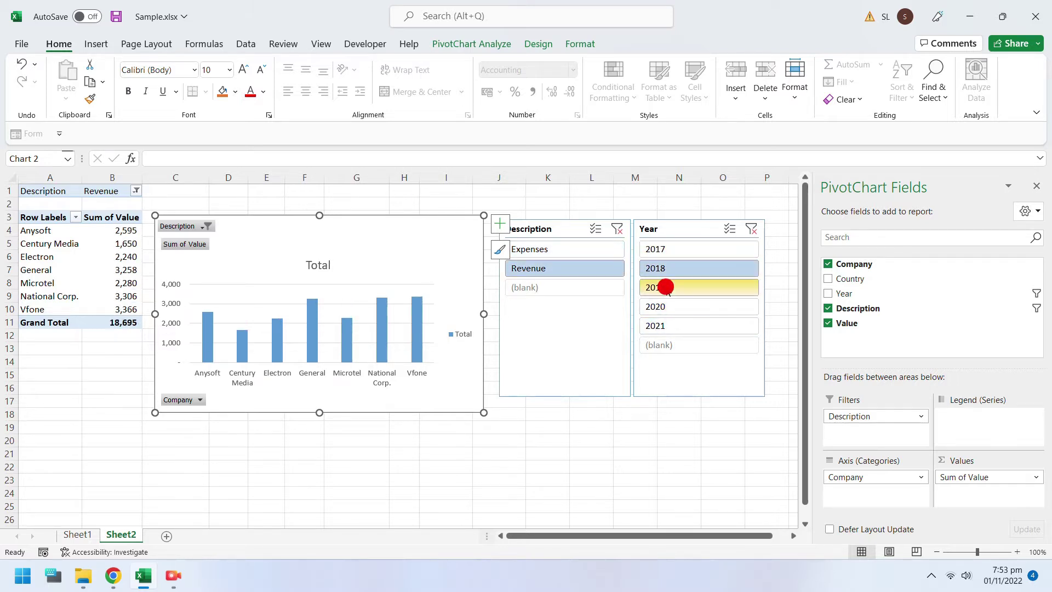
click(665, 288)
click(665, 306)
click(662, 326)
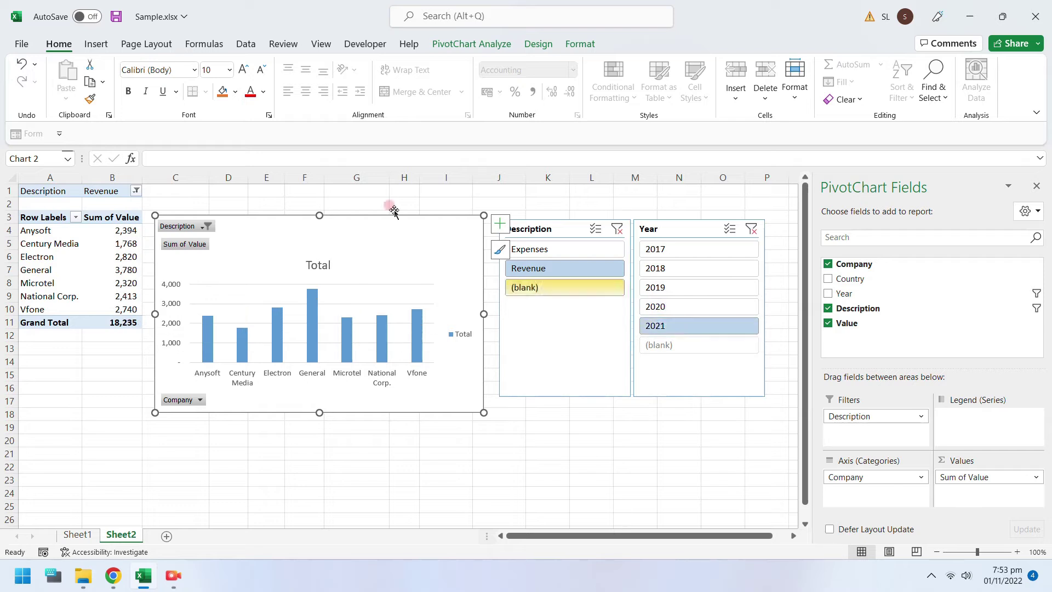
key(ctrl+s)
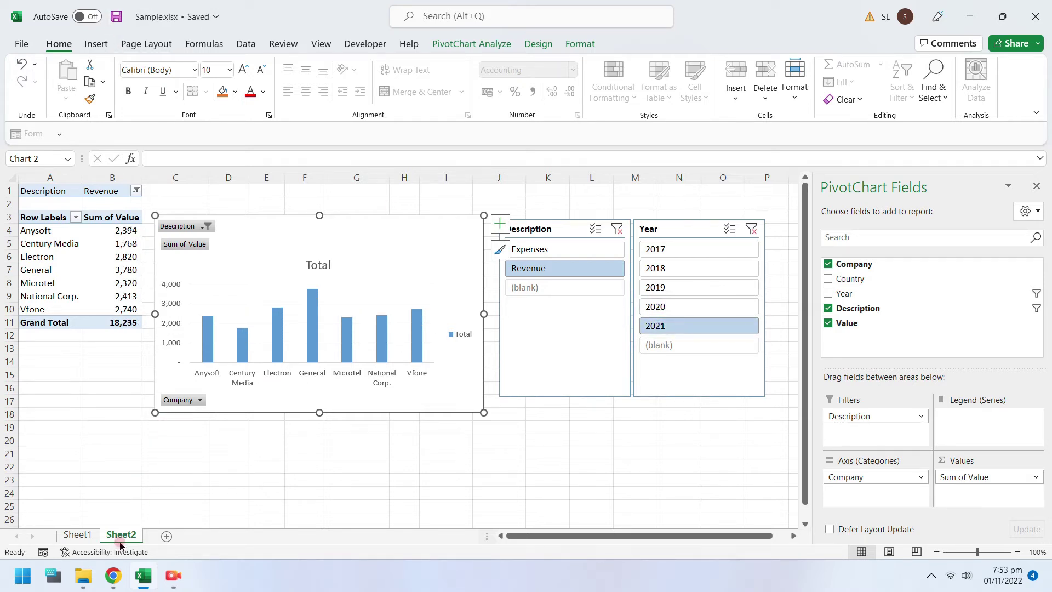
- Rename the PivotTable sheet, Sheet2, as Comparative
click(120, 540)
text(Comparative)
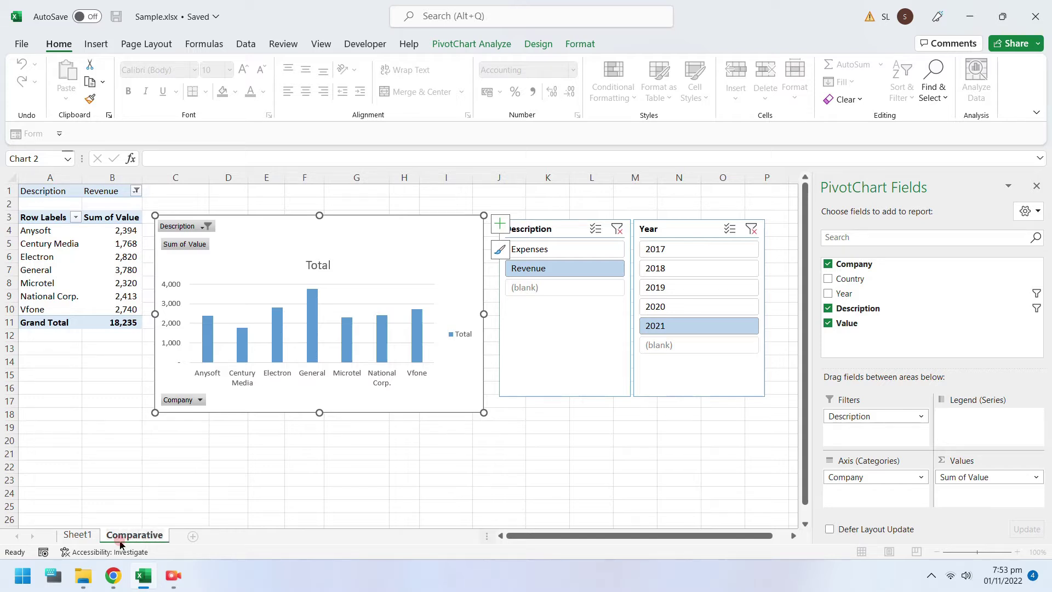
key(Return)
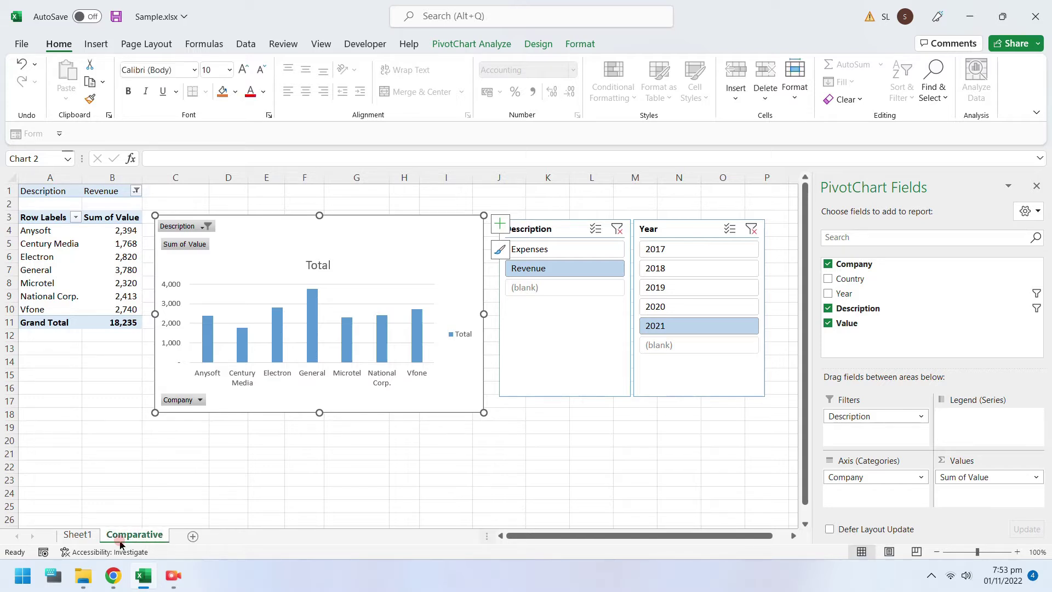
- Insert a new chart sheet before the Comparative sheet
right_click(121, 541)
click(173, 344)
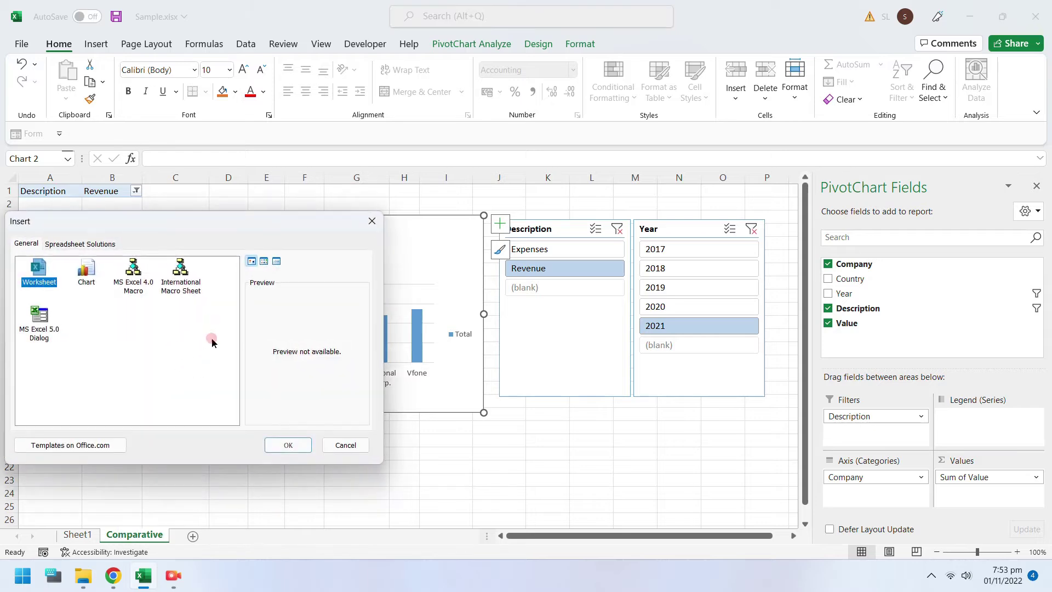
click(86, 270)
click(281, 445)
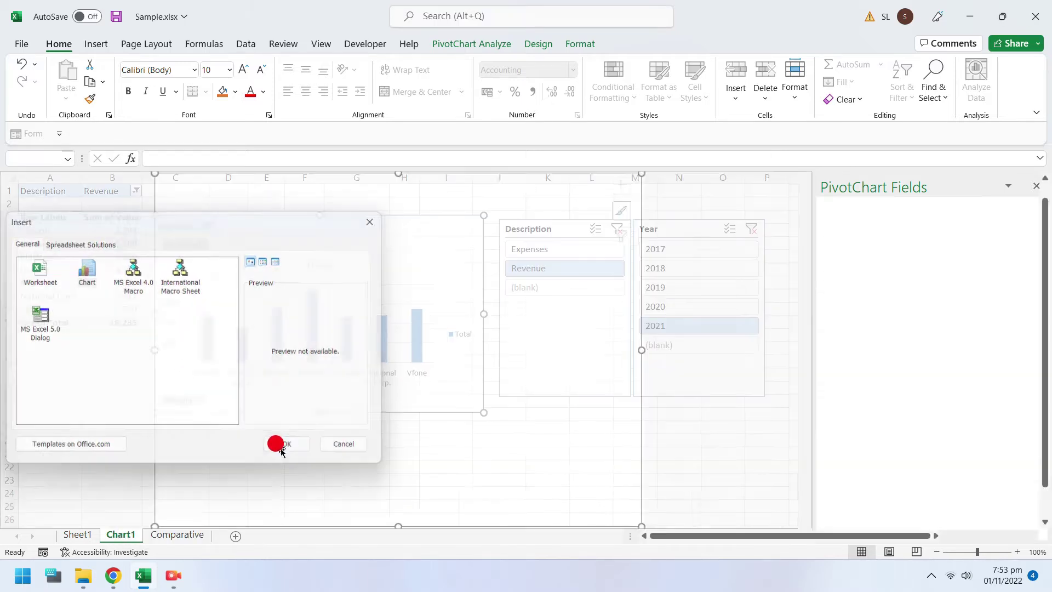
- Copy the column chart from the Comparative sheet and paste it into the empty chart sheet
click(176, 535)
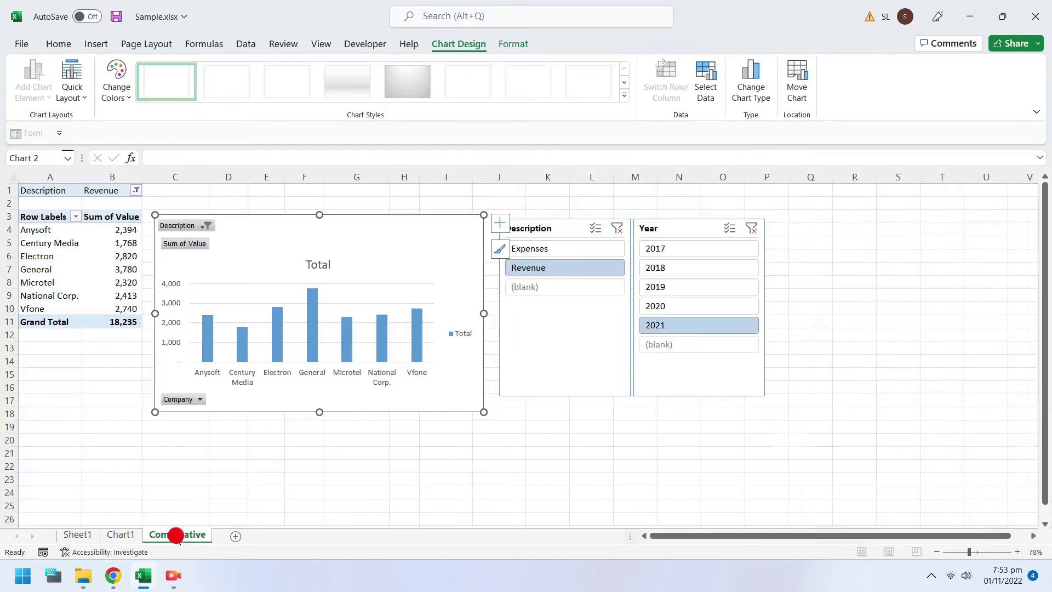
click(262, 213)
click(257, 247)
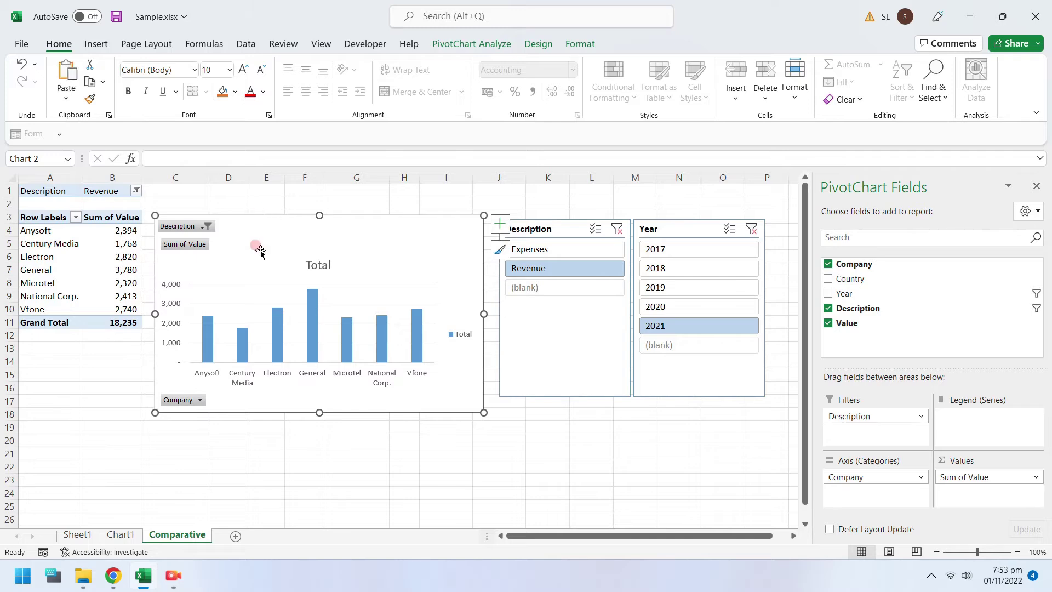
click(129, 525)
click(277, 452)
click(345, 391)
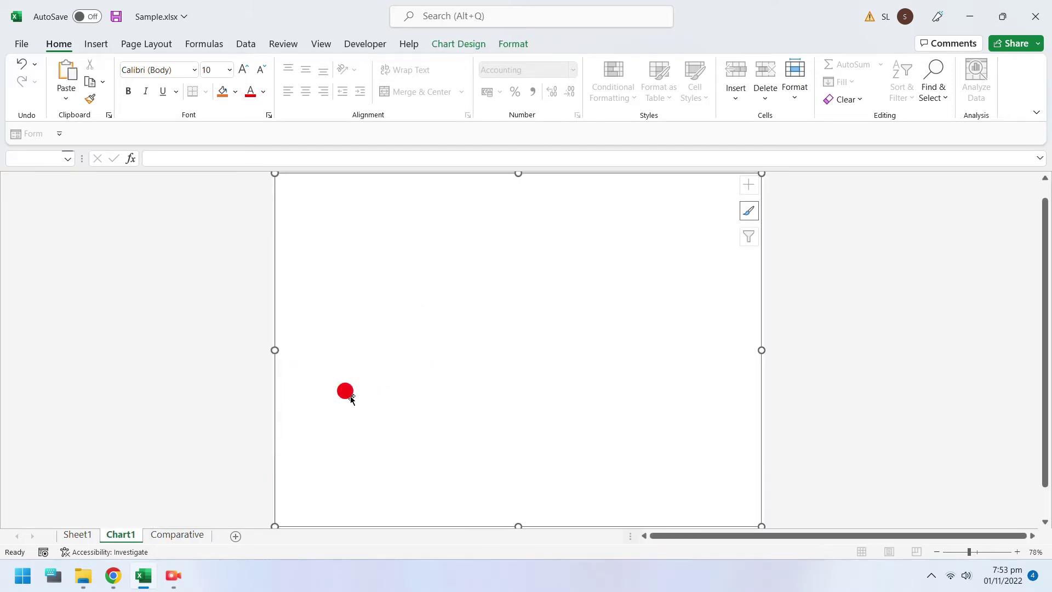
- Filter the Year slicer on the Comparative sheet to 2019 and check the chart on the Chart1 sheet
click(173, 543)
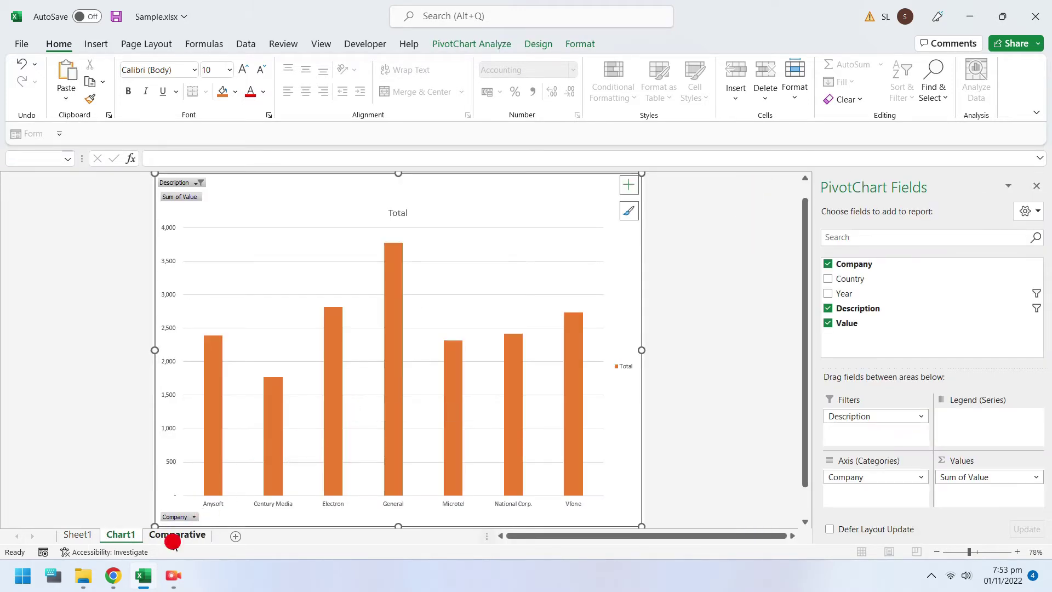
click(676, 287)
click(123, 540)
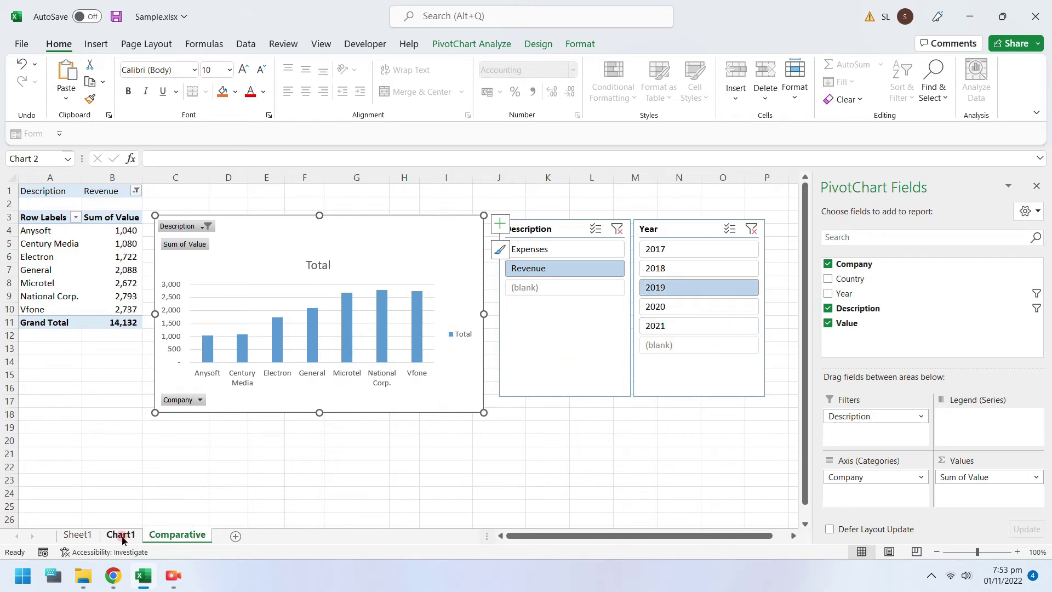
- Delete the title of the column chart on the Comparative sheet
click(165, 536)
click(316, 267)
key(Delete)
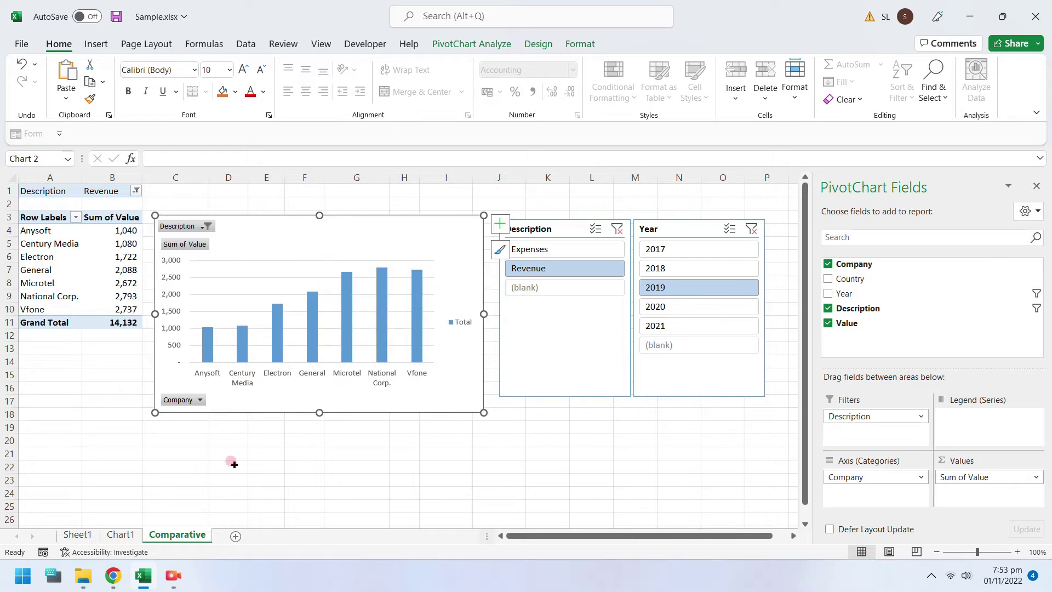
- Delete the title of the pasted chart on the Chart1 sheet
click(121, 535)
click(387, 213)
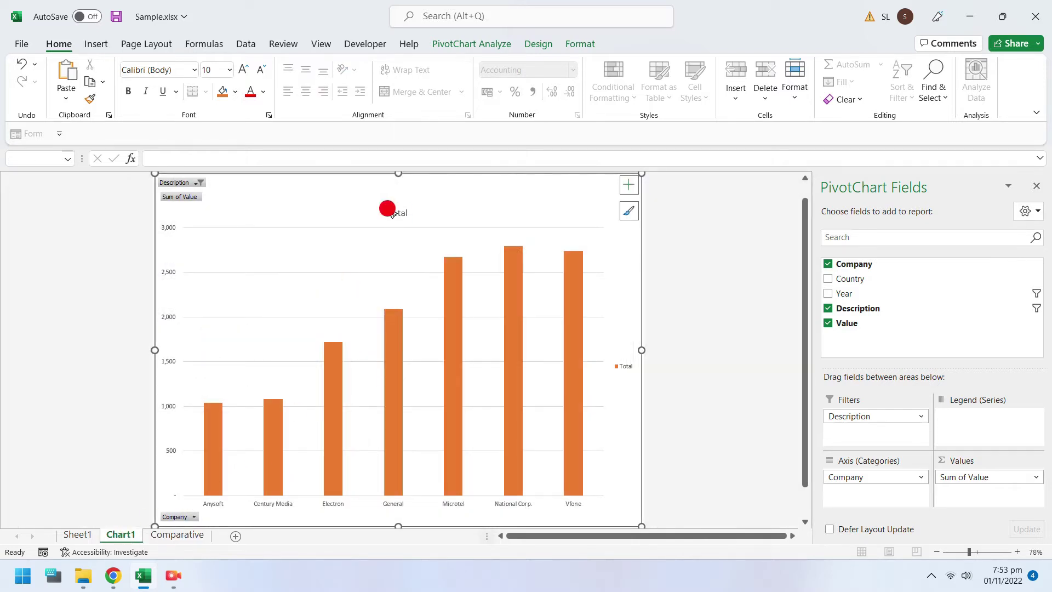
key(Delete)
click(174, 535)
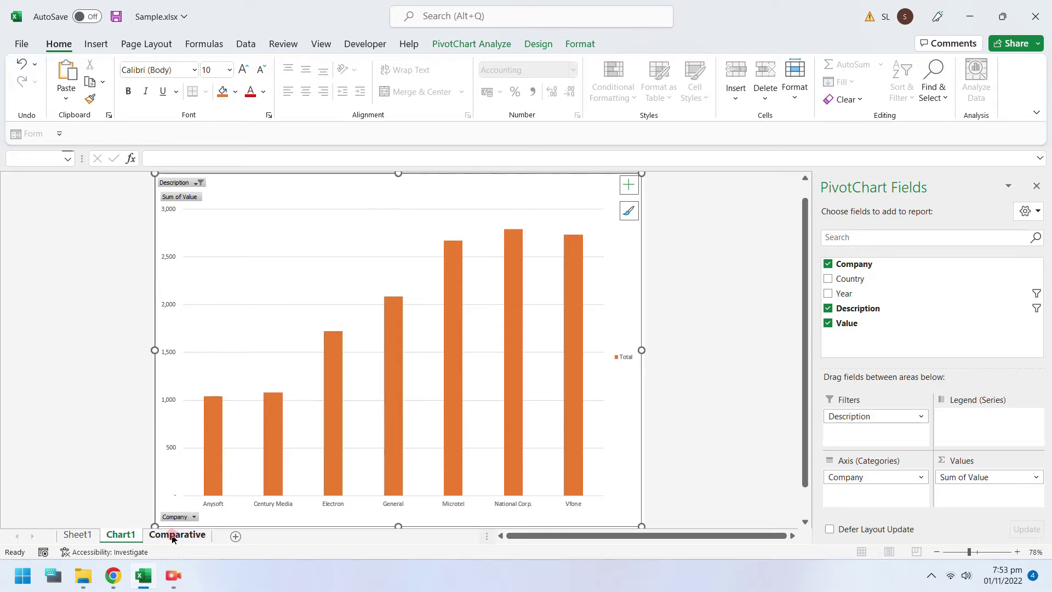
- Filter the Year slicer on the Comparative sheet to 2020 and view the chart on the Chart1 sheet
click(173, 536)
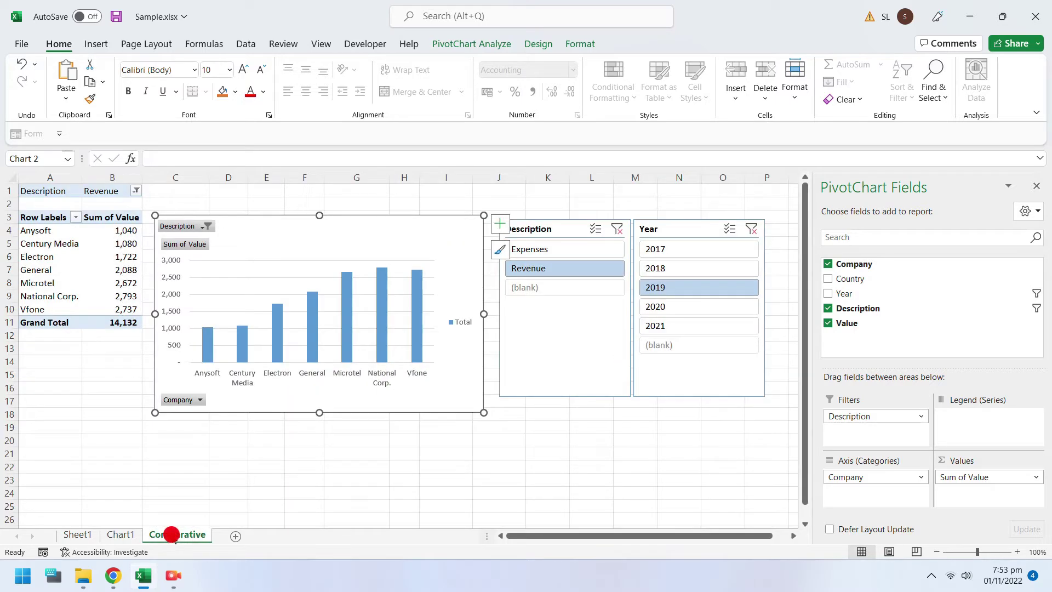
click(665, 306)
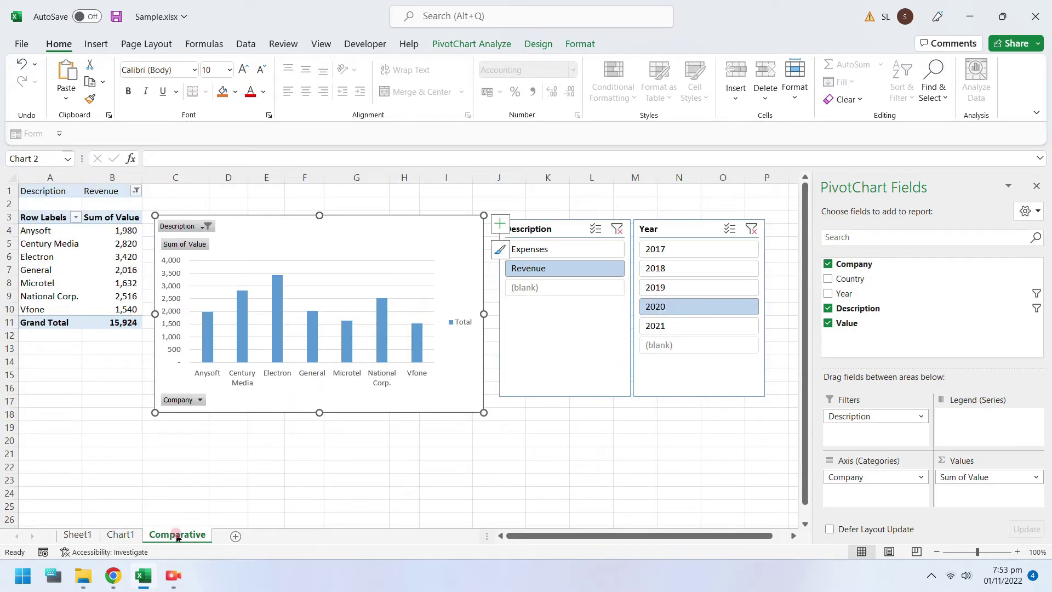
click(121, 535)
- Delete the Chart1 sheet and save the workbook
right_click(118, 537)
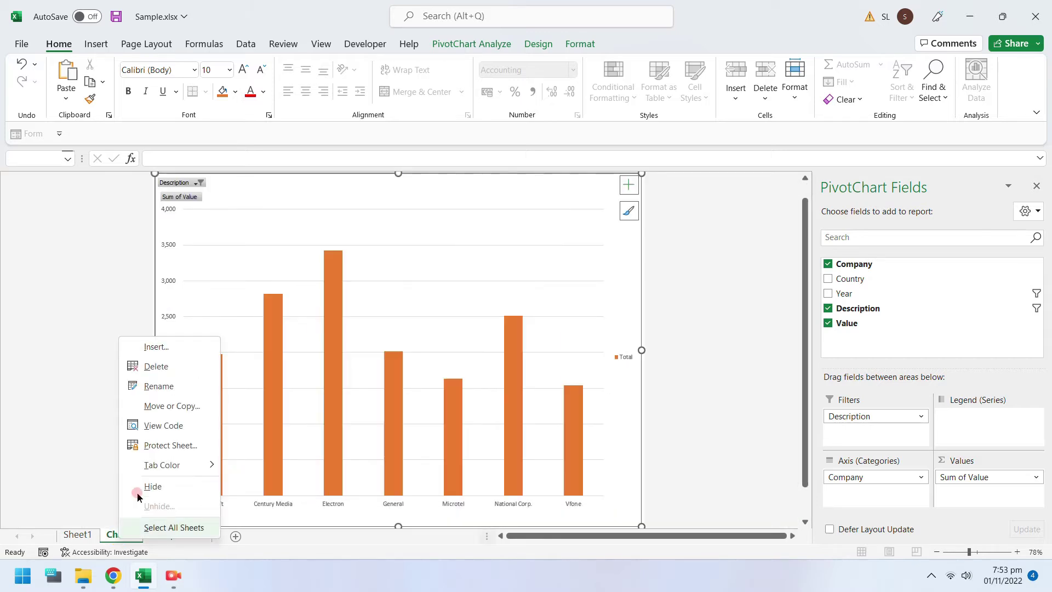
click(164, 366)
click(505, 324)
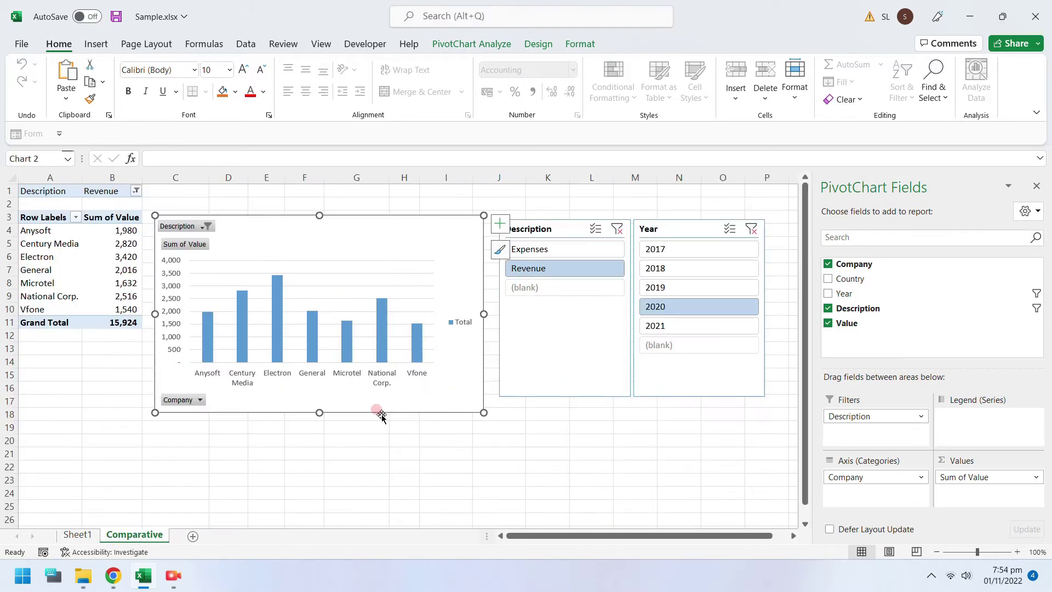
click(117, 16)
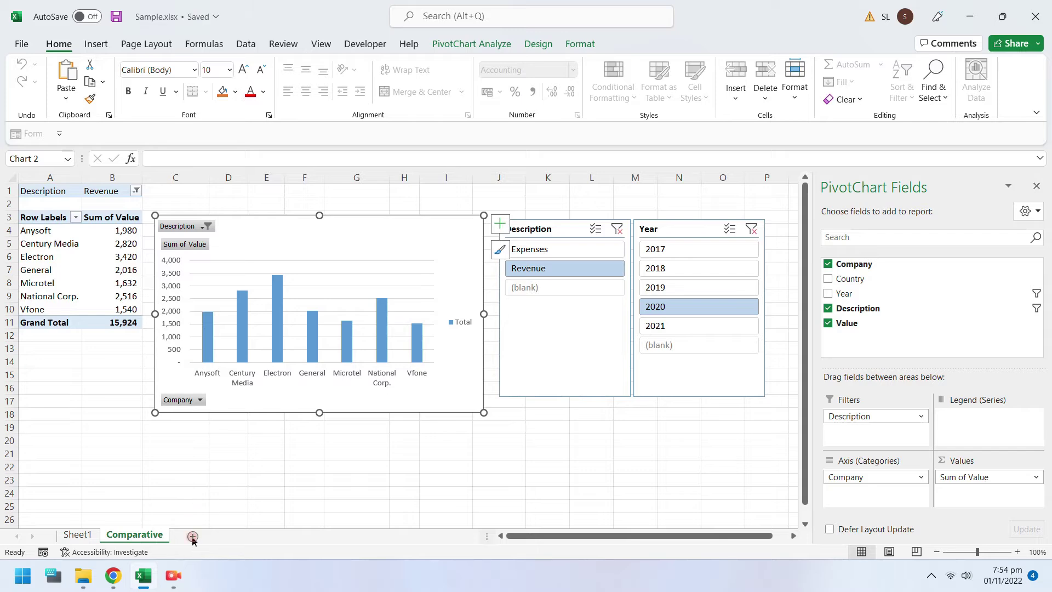
- Insert a PivotTable from columns A to E of Sheet1 on a new worksheet and move that sheet after Comparative
click(92, 539)
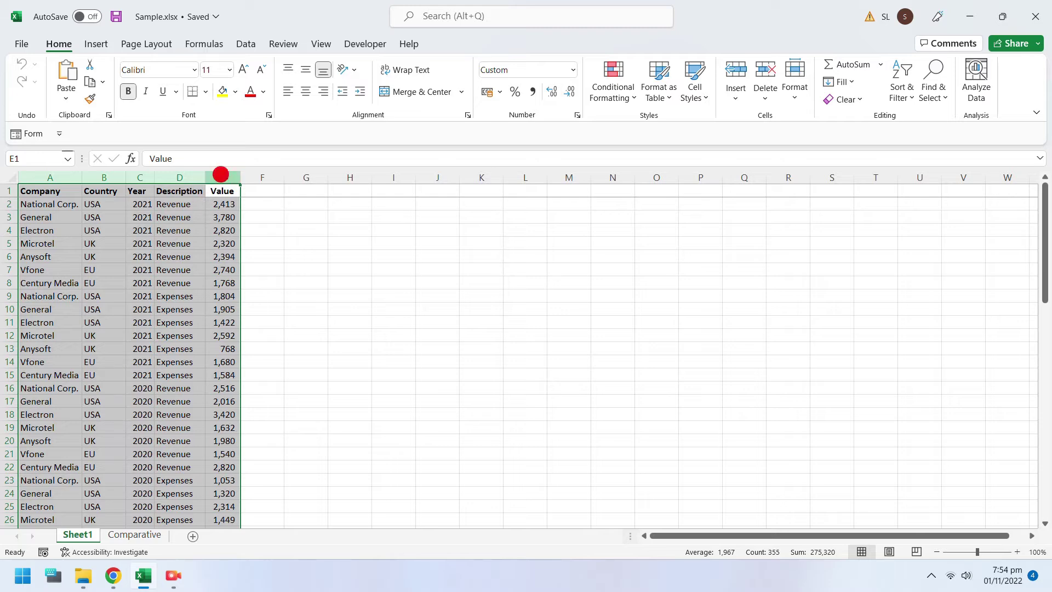
click(94, 44)
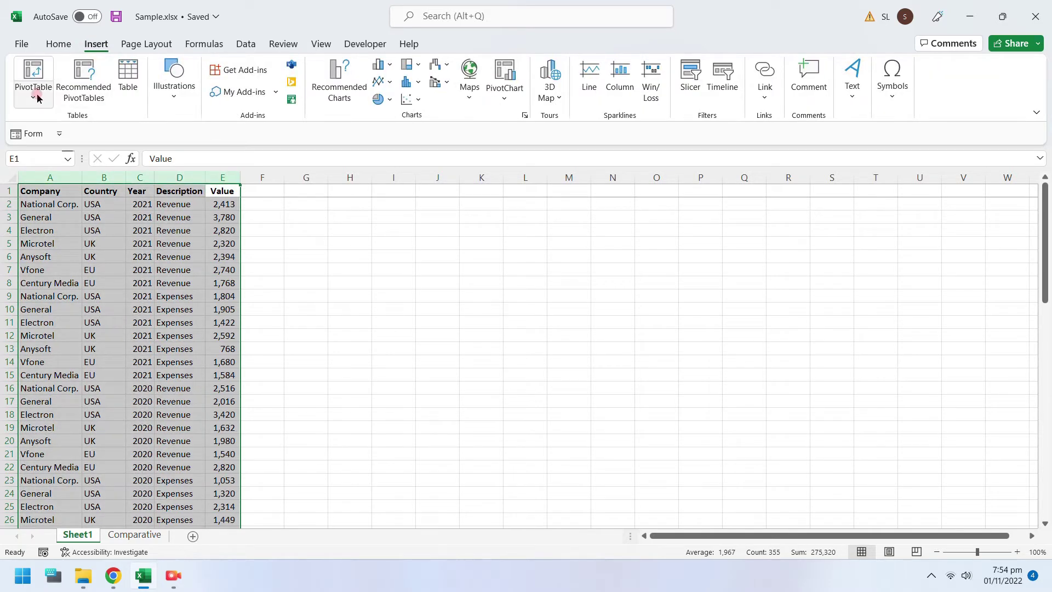
click(32, 70)
click(743, 406)
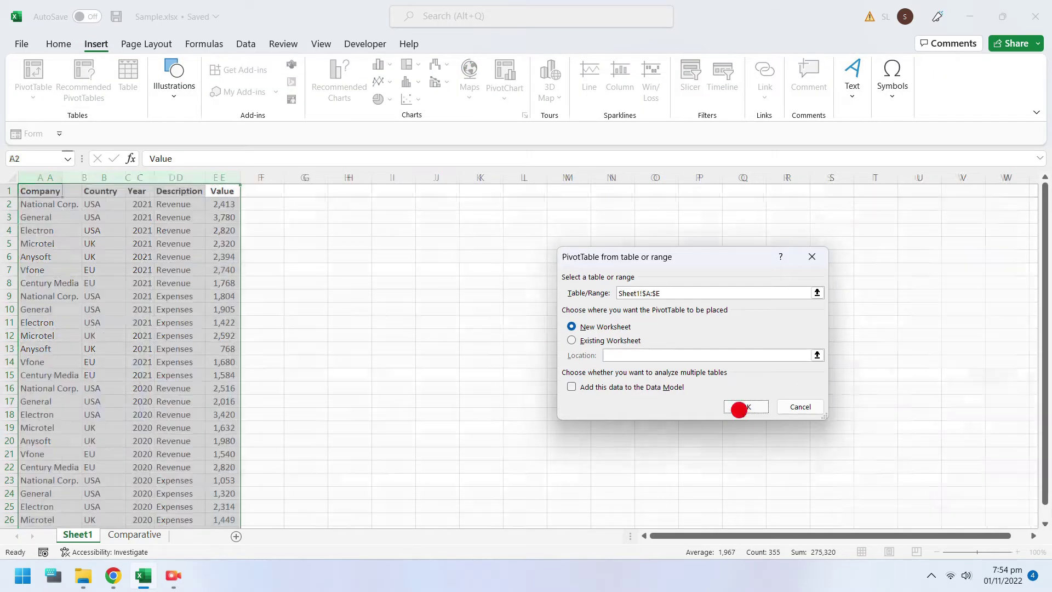
drag(70, 536, 221, 543)
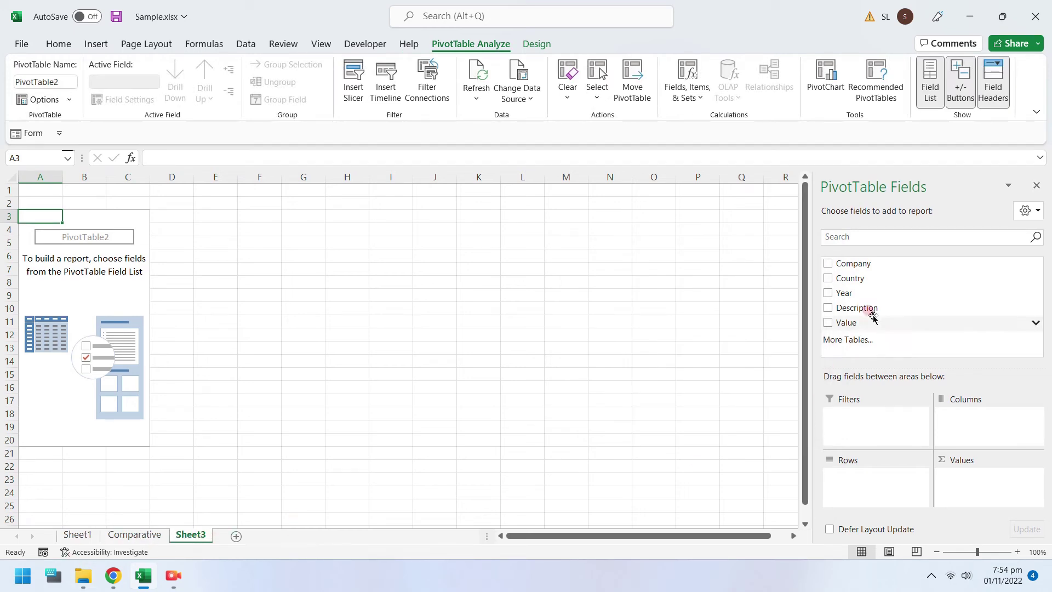
- Lay out the Sheet3 PivotTable with Year in columns, Company and Description in rows, Country as filter and Sum of Value as values
drag(848, 293, 986, 436)
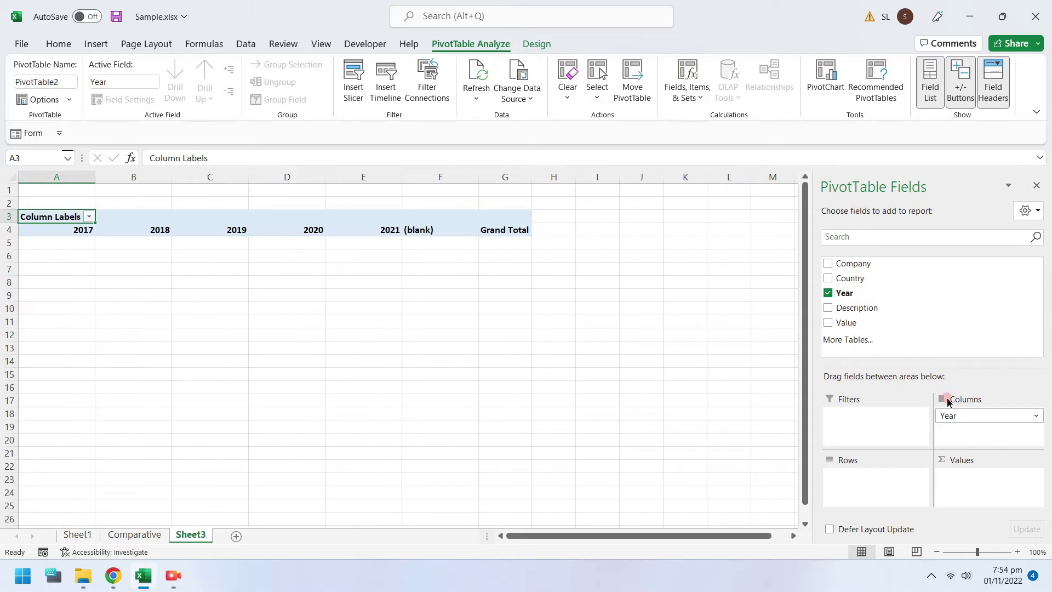
drag(850, 307, 855, 488)
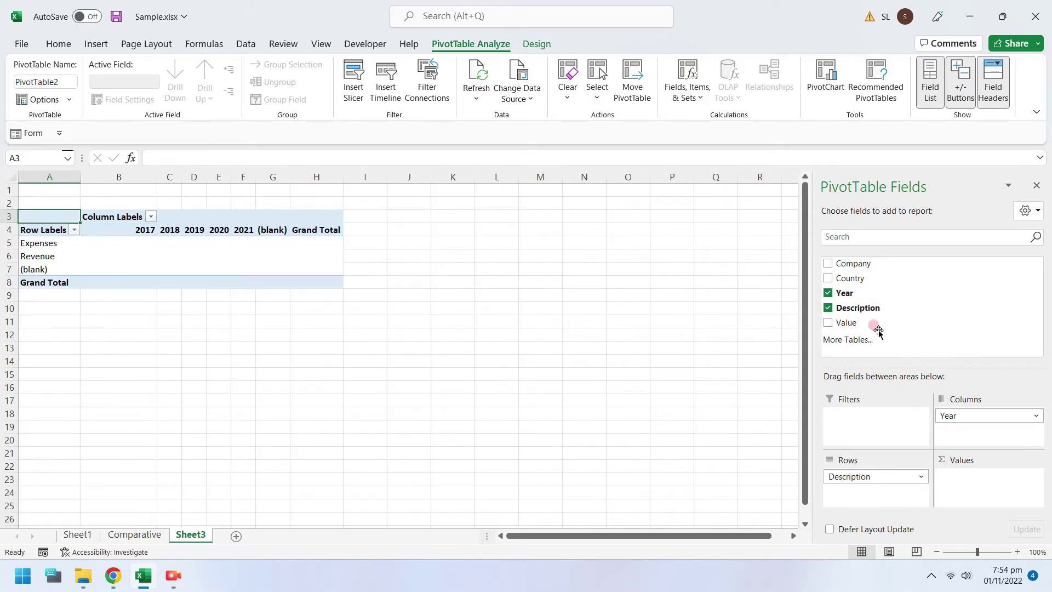
drag(862, 263, 878, 473)
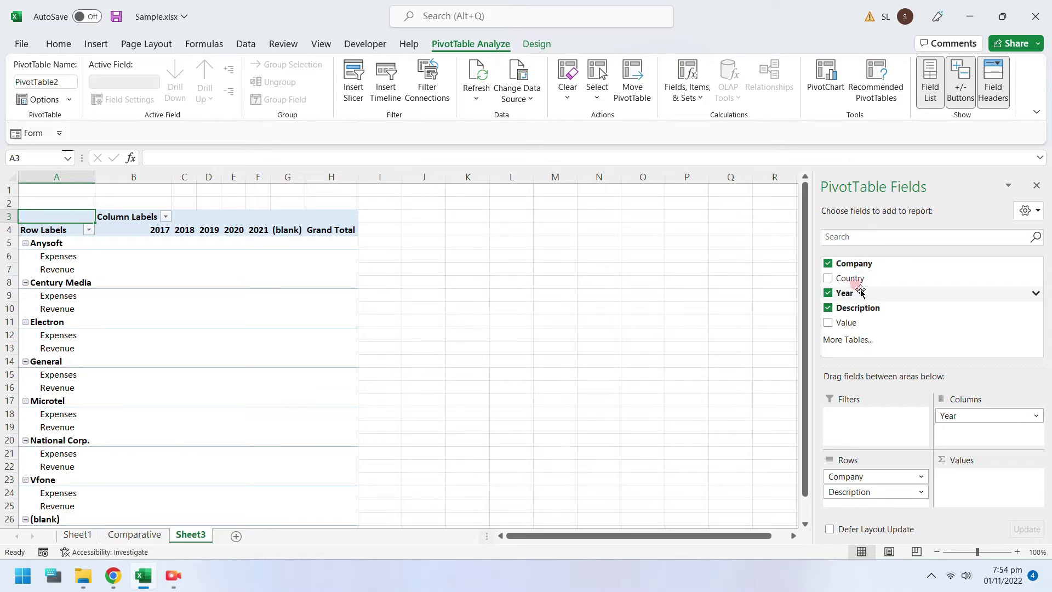
drag(858, 296, 883, 429)
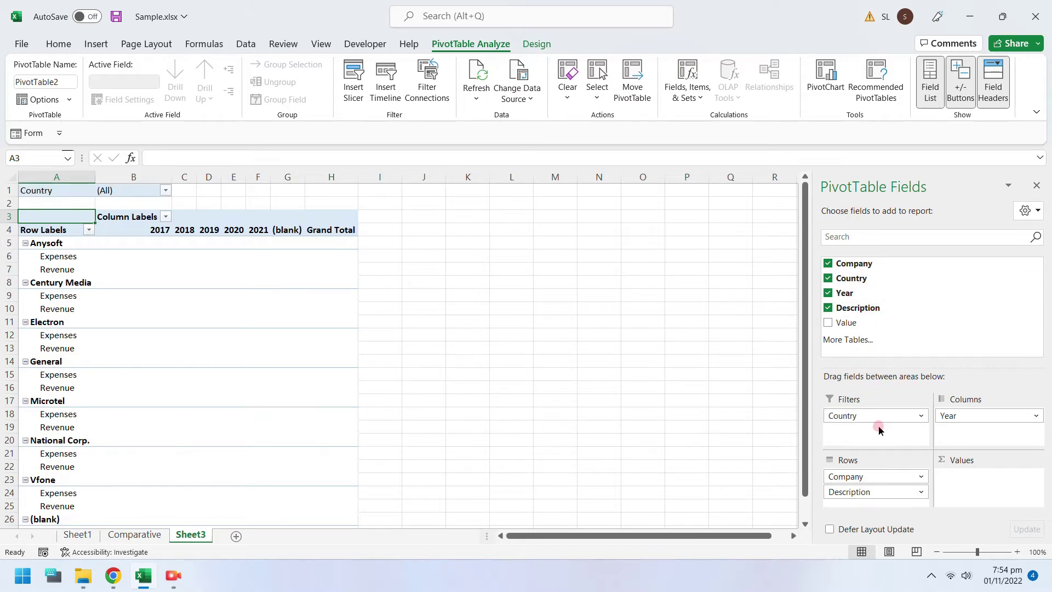
drag(864, 324, 984, 471)
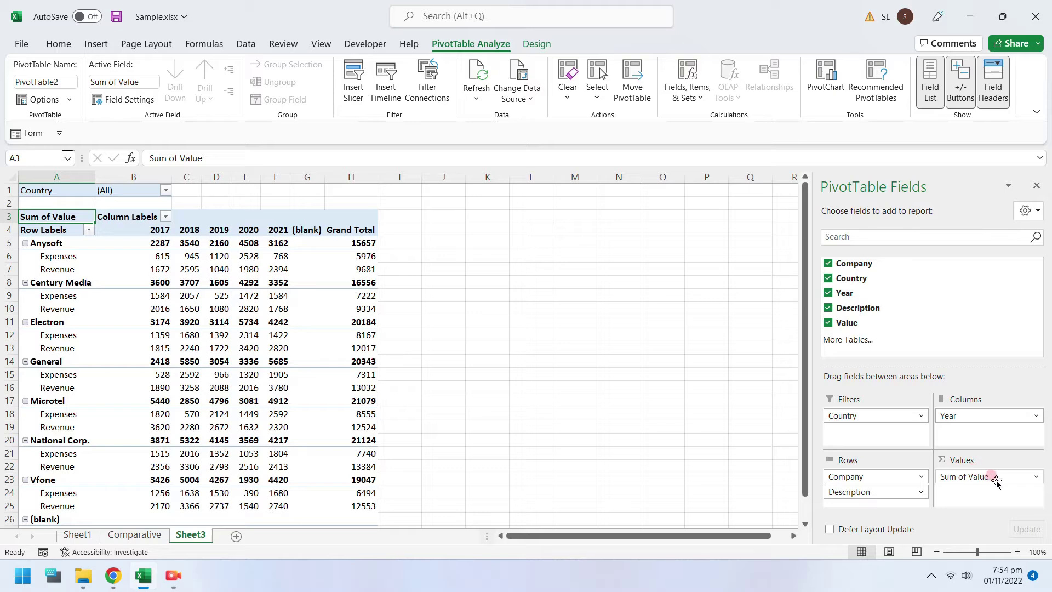
- Turn off the PivotTable's grand totals for both rows and columns
click(533, 44)
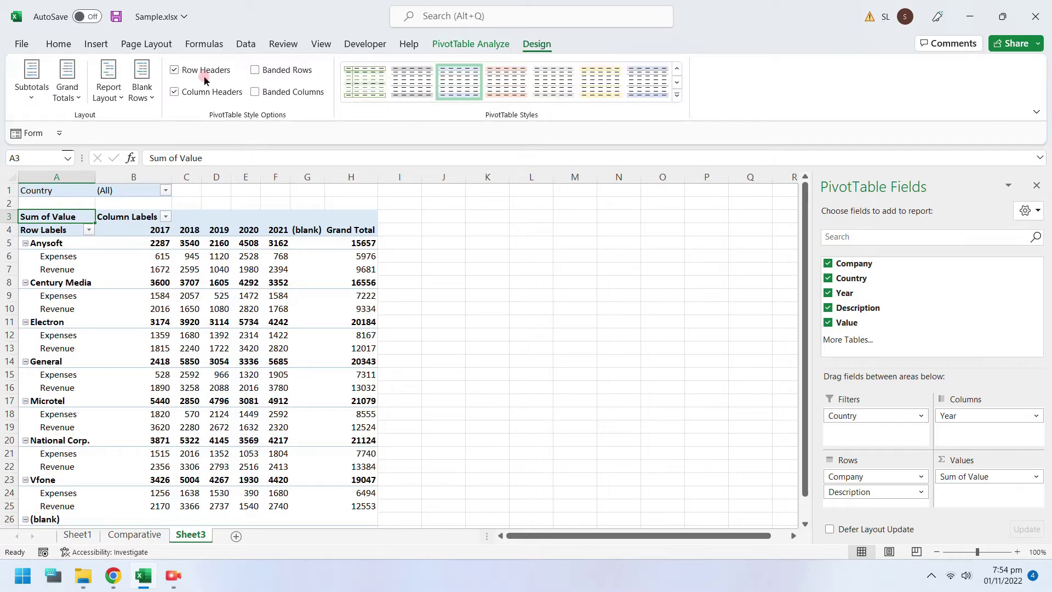
click(73, 92)
click(85, 129)
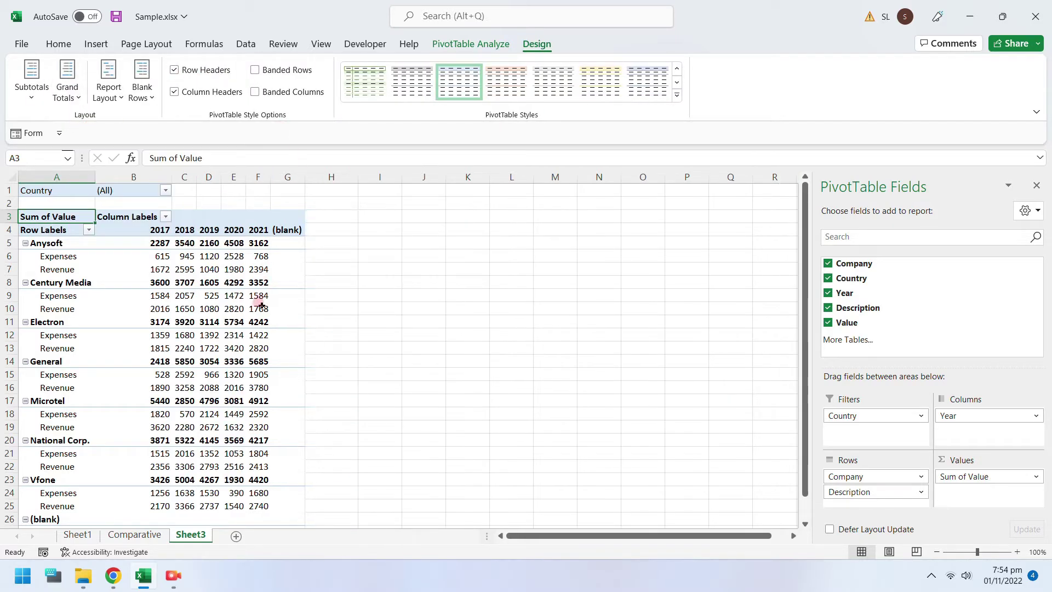
- Exclude the (blank) item from the PivotTable's Company row labels and Year column labels
click(83, 230)
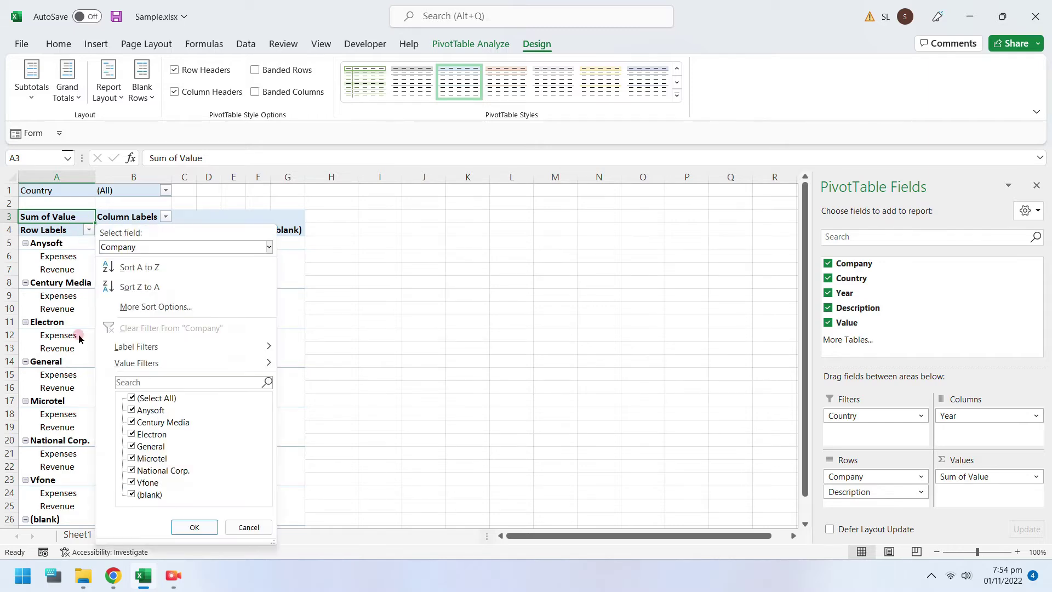
click(131, 494)
click(187, 533)
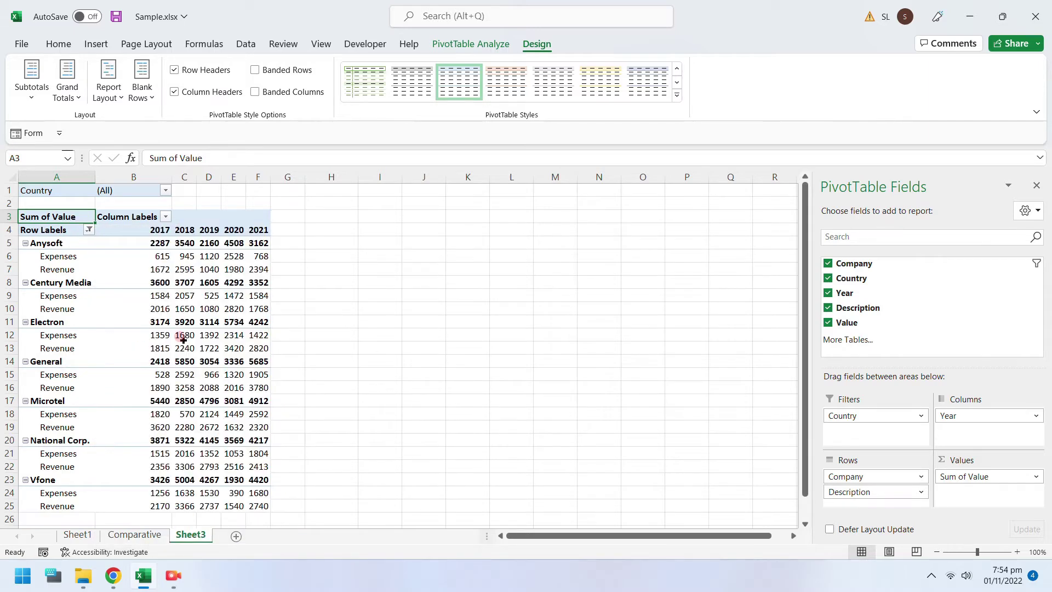
click(165, 217)
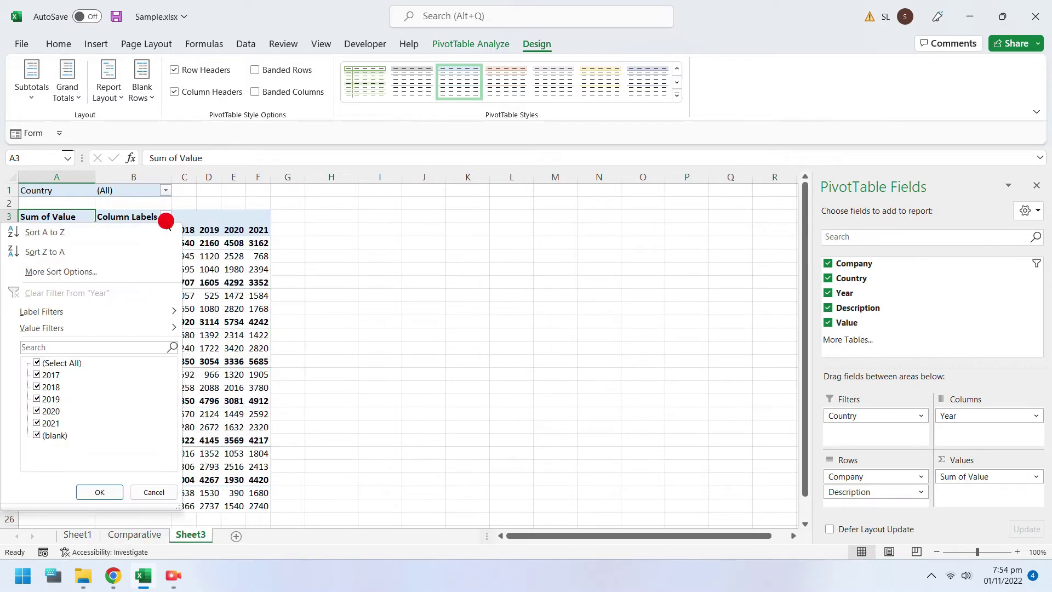
click(36, 435)
click(99, 493)
click(210, 324)
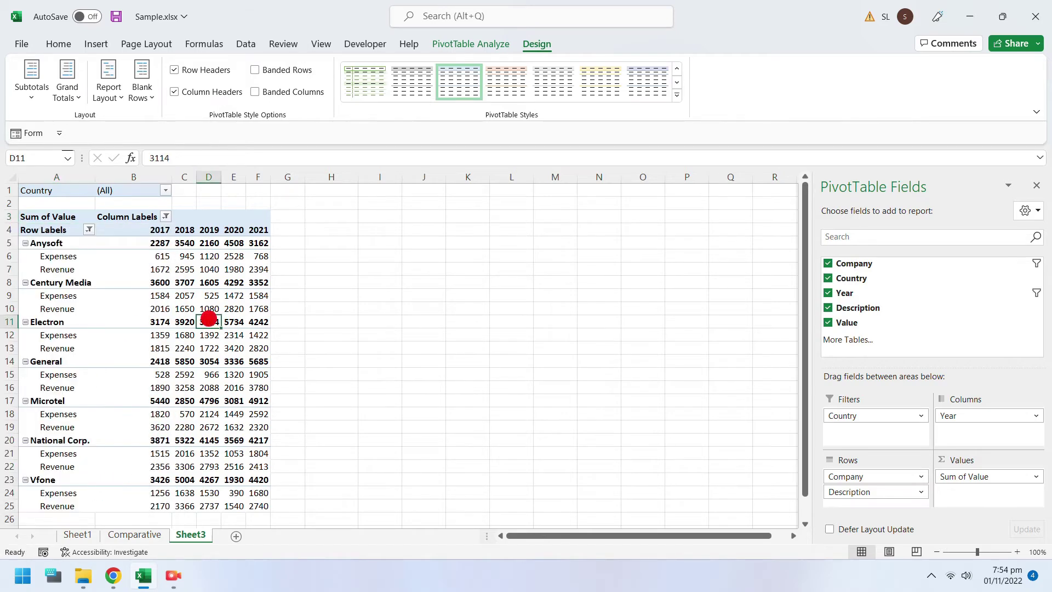
scroll(210, 323, down, 5)
scroll(210, 323, up, 5)
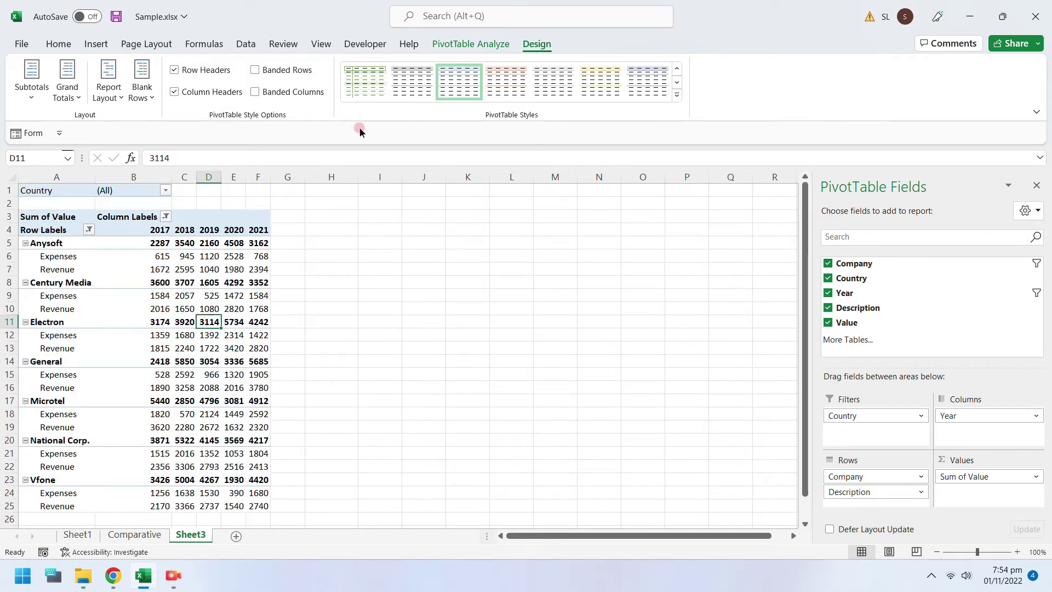
- Show all PivotTable subtotals at the bottom of each company group and check the Anysoft total row
click(104, 90)
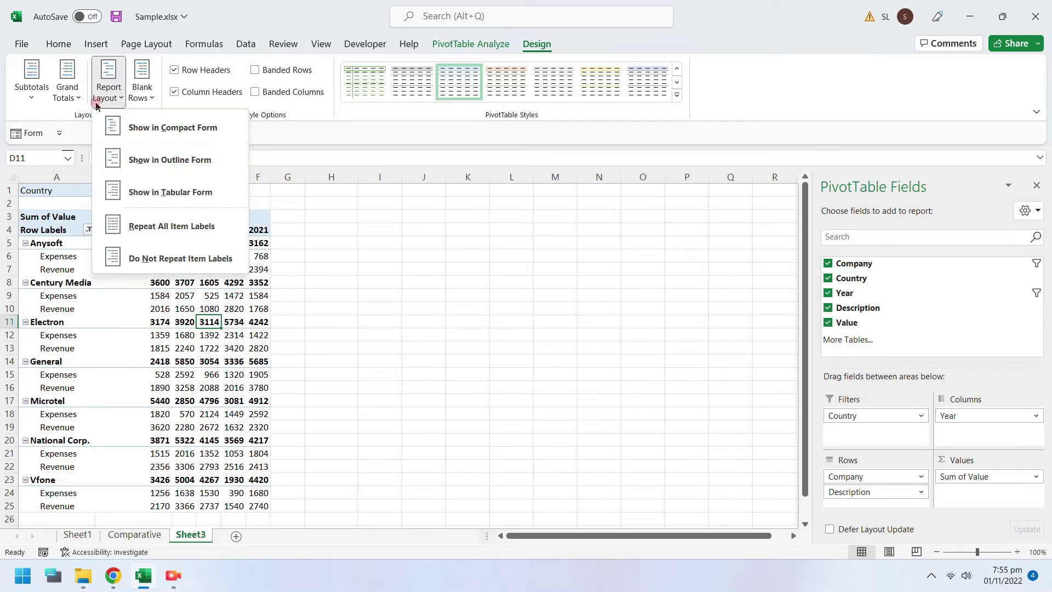
click(27, 97)
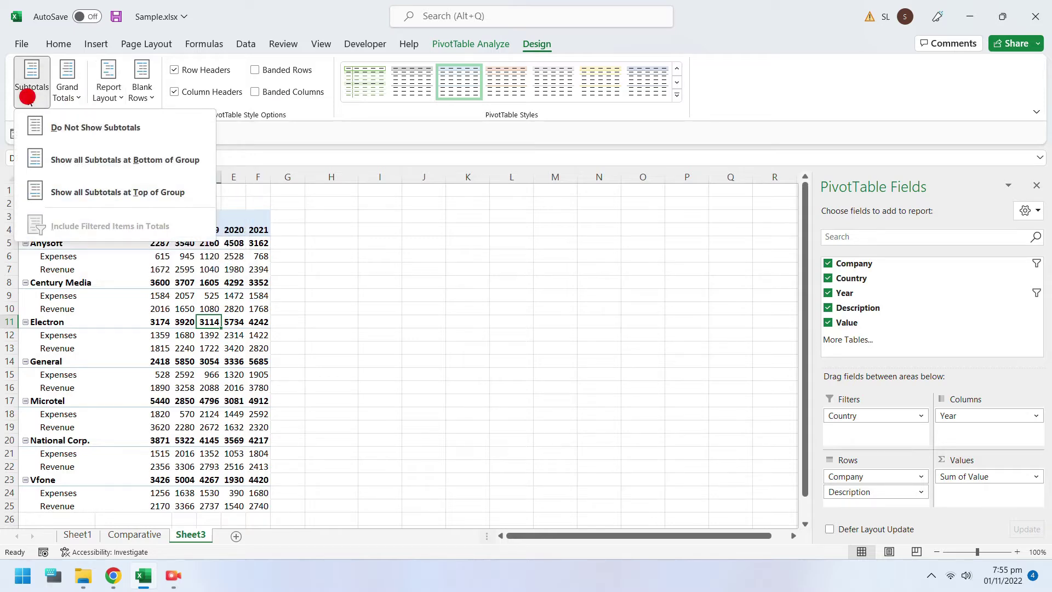
click(127, 164)
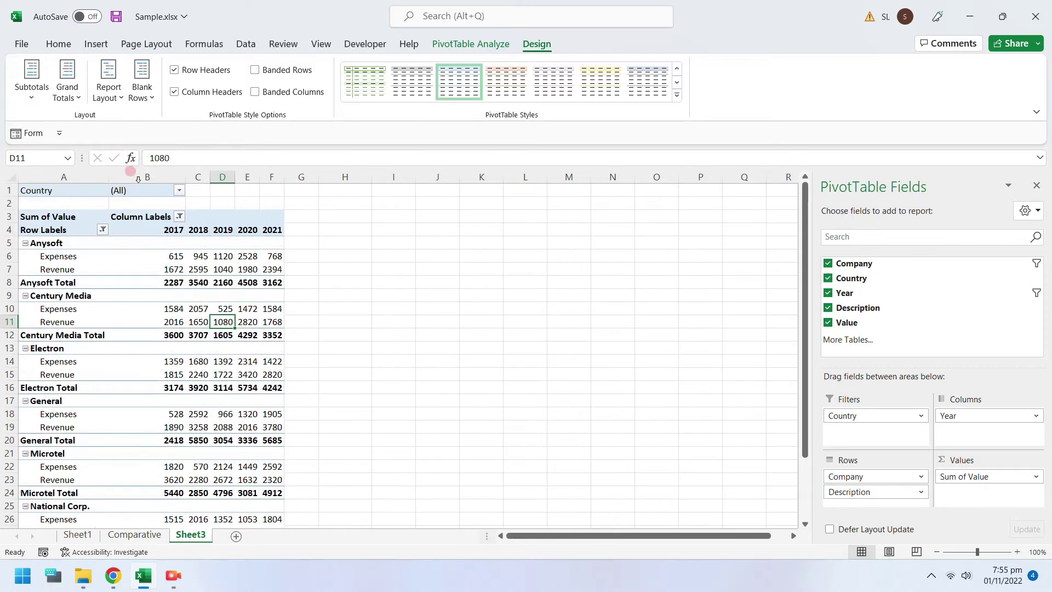
drag(164, 282, 274, 282)
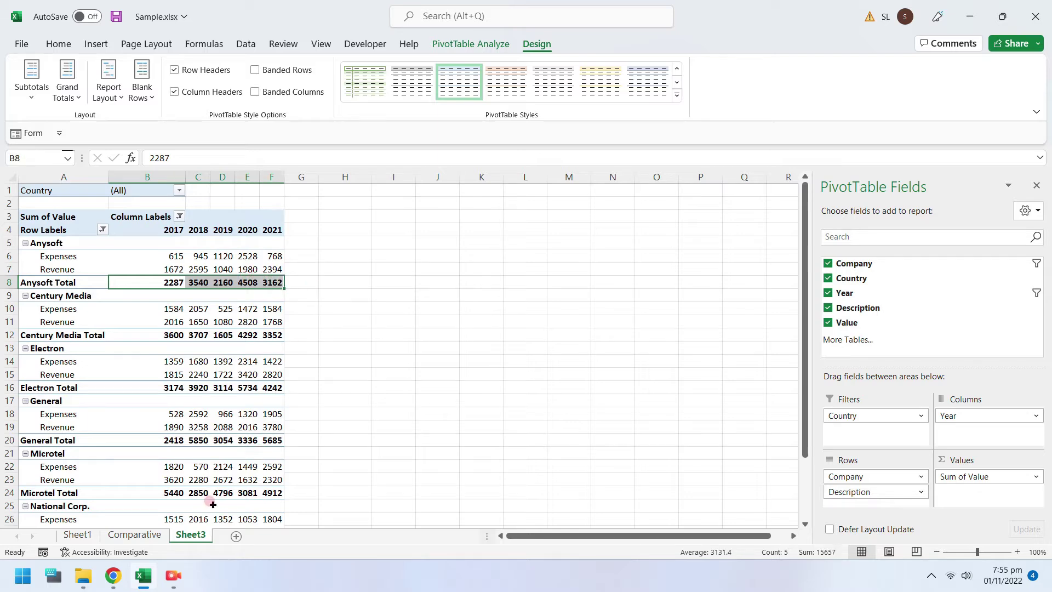
click(222, 335)
- Add the column header Revised in cell F1 of Sheet1
click(83, 536)
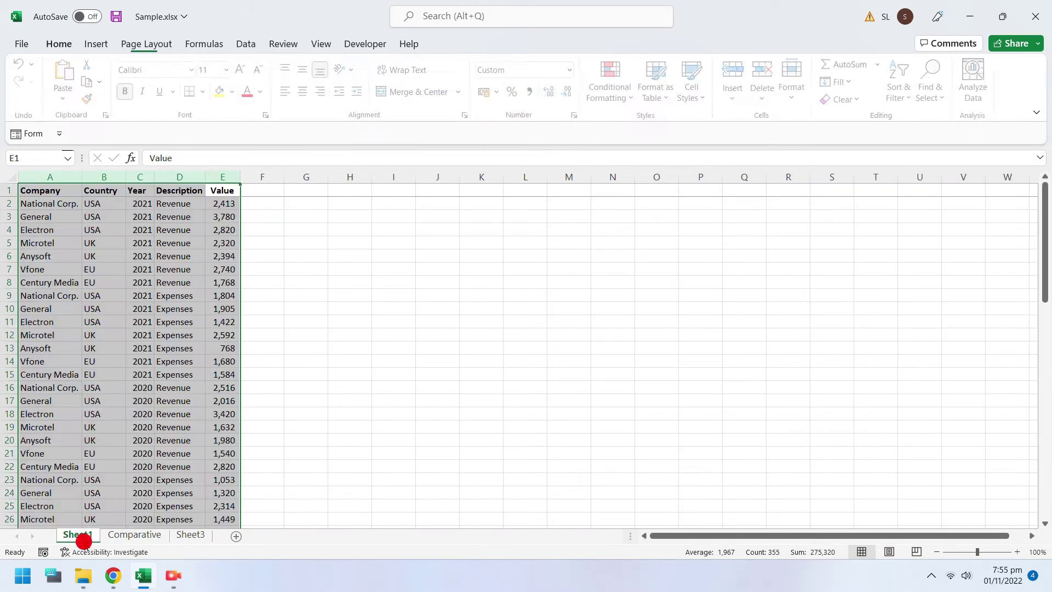
click(253, 187)
text(R)
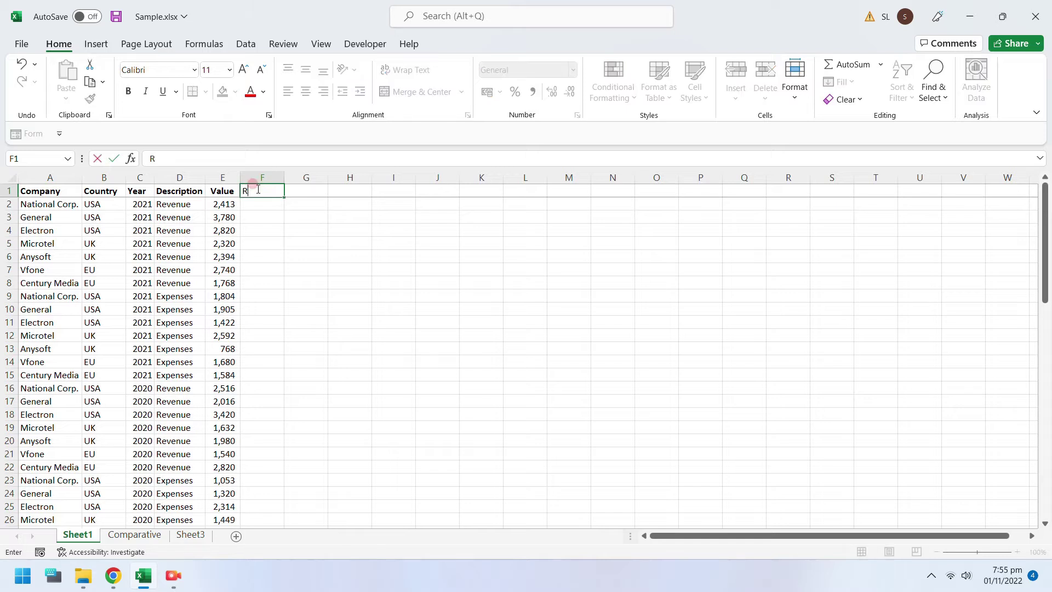
text(evised)
key(Return)
- Enter the formula +IF(D2="Revenue",E2,E2*-1) in F2 and fill it down the Revised column to the end of the data
text(+)
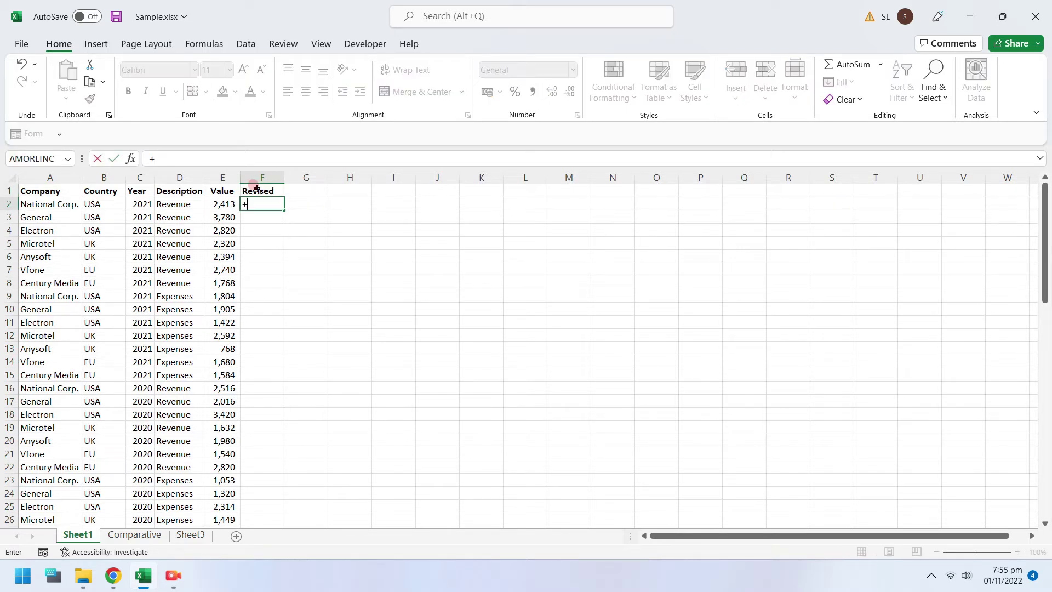
text(if()
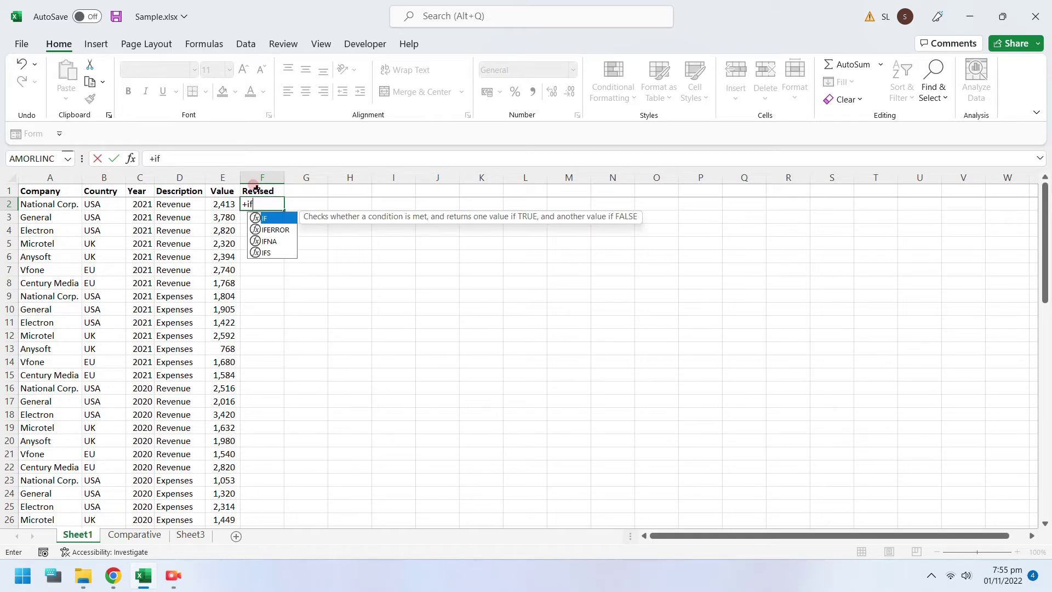
key(Left)
key(Left)
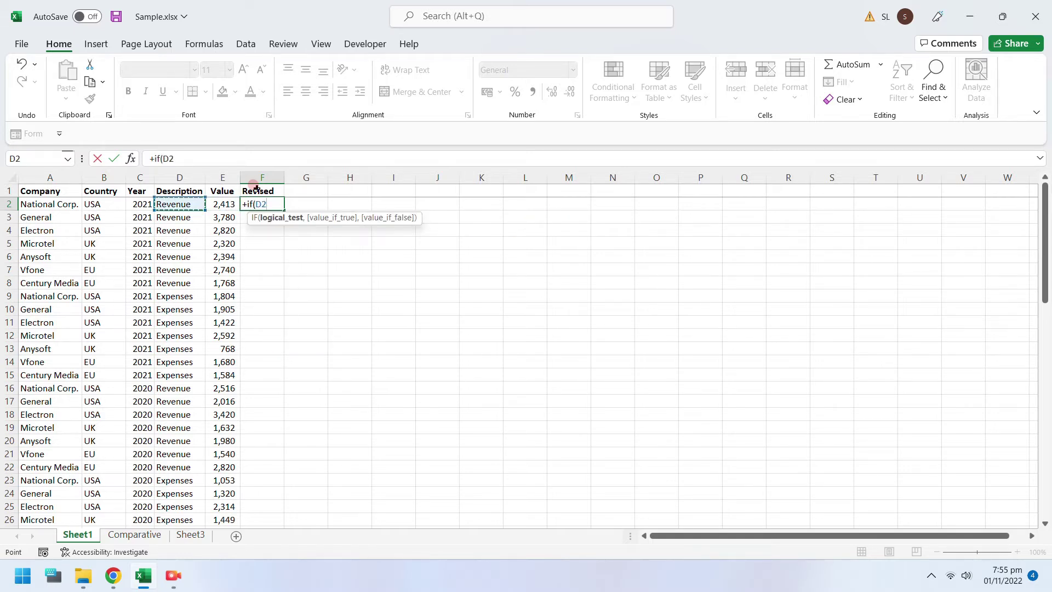
text(="Revenue")
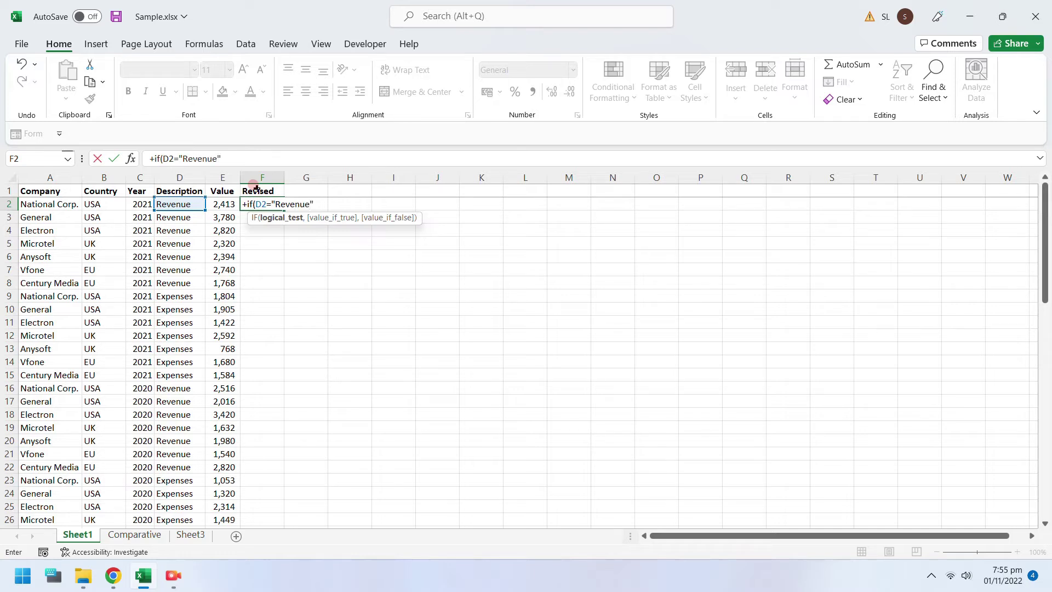
text(,)
key(Left)
text(,)
key(Left)
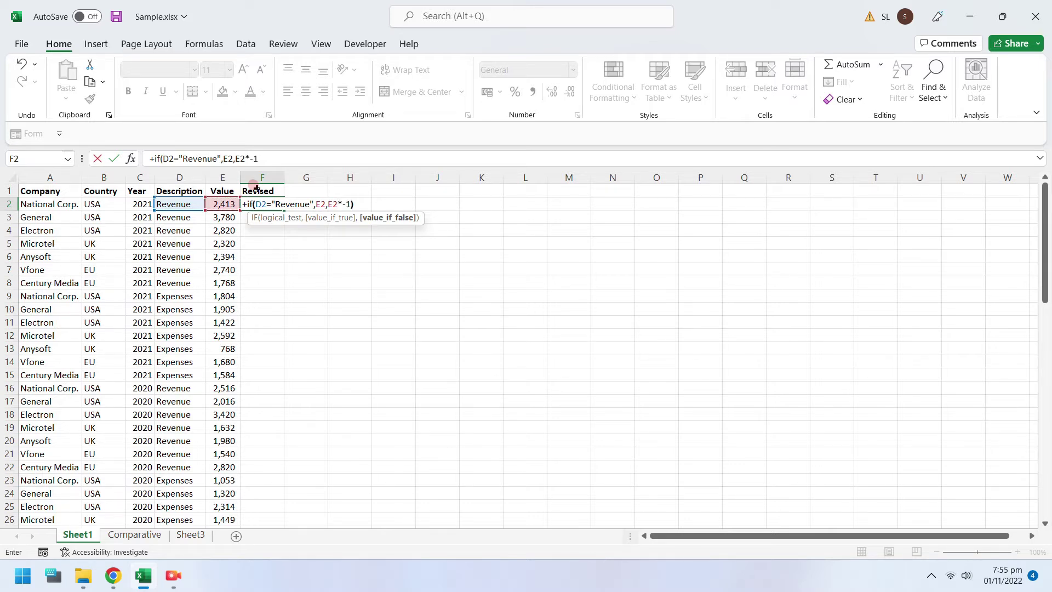
text(*-1)
key(Return)
click(261, 201)
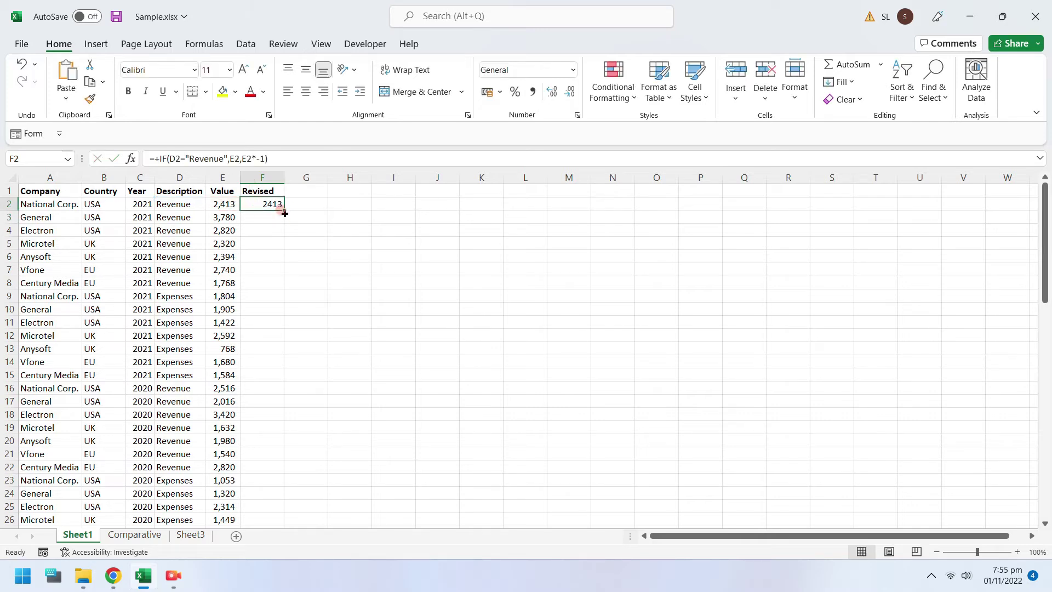
double_click(285, 213)
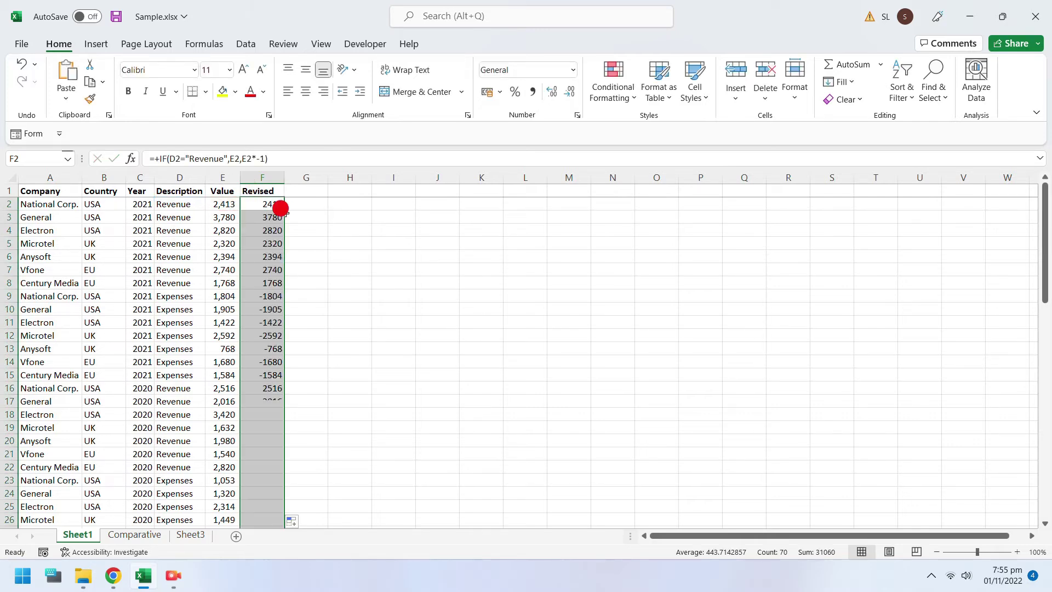
- Fit column F's width to its contents and save the workbook
double_click(284, 178)
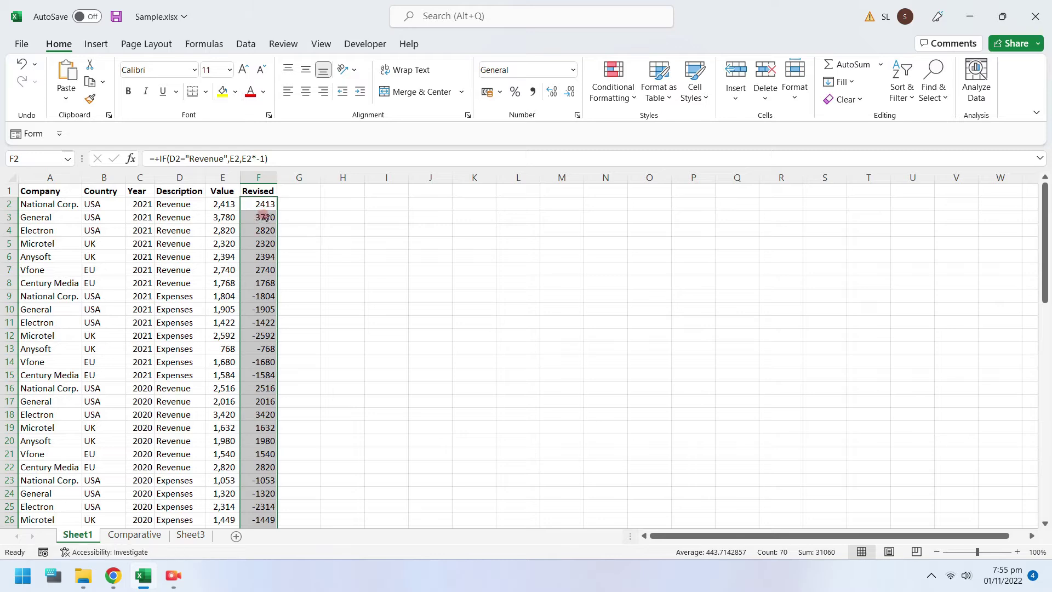
click(263, 217)
click(115, 17)
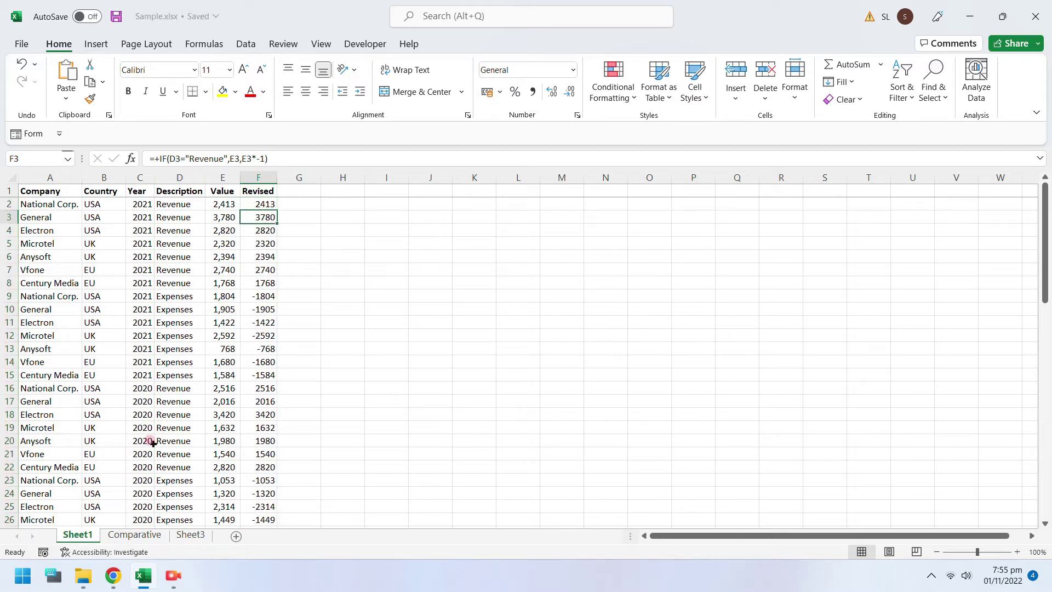
- Remove the Sum of Value field from the values of the Sheet3 PivotTable
click(190, 535)
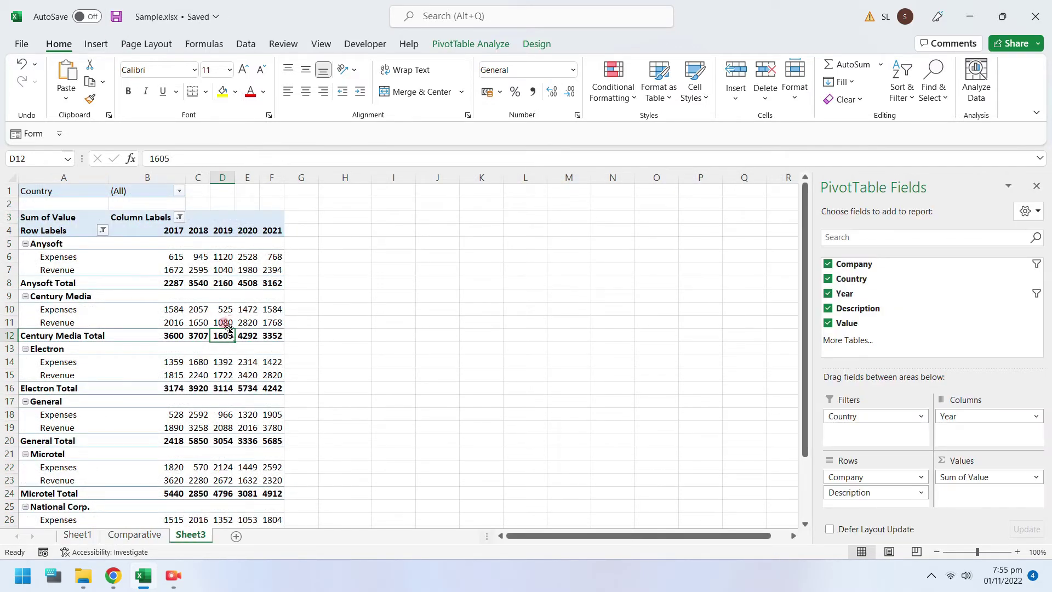
click(959, 475)
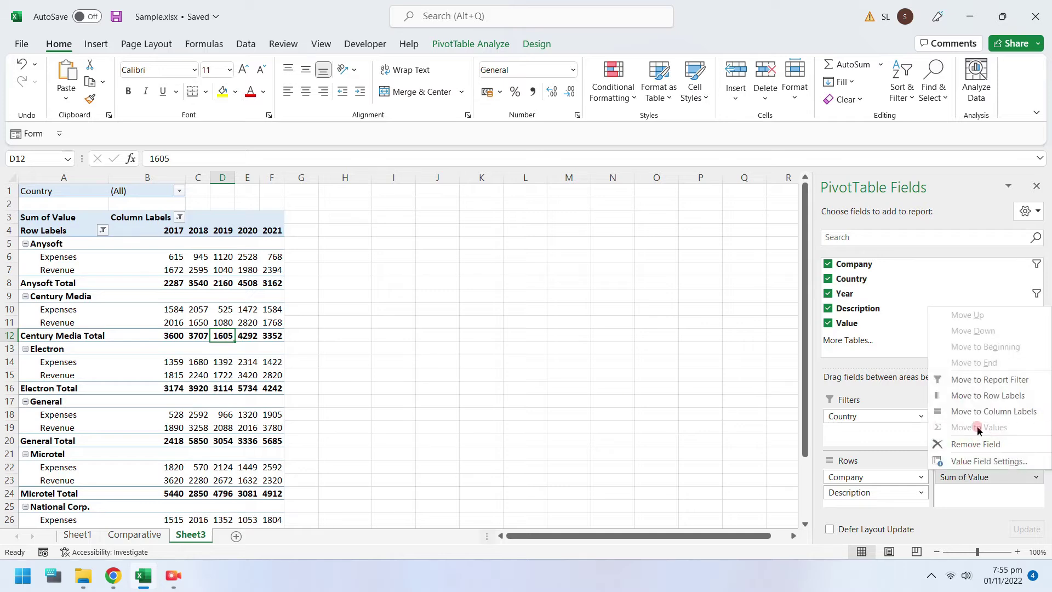
click(984, 447)
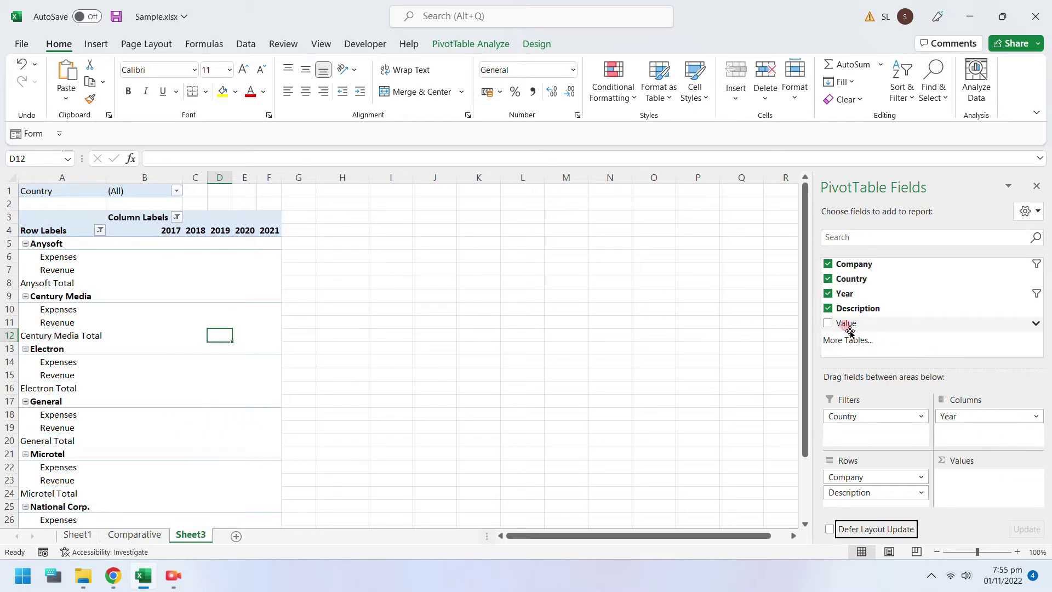
- Change the PivotTable's data source to Sheet1!$A:$F and add the Revised field to its values
click(500, 44)
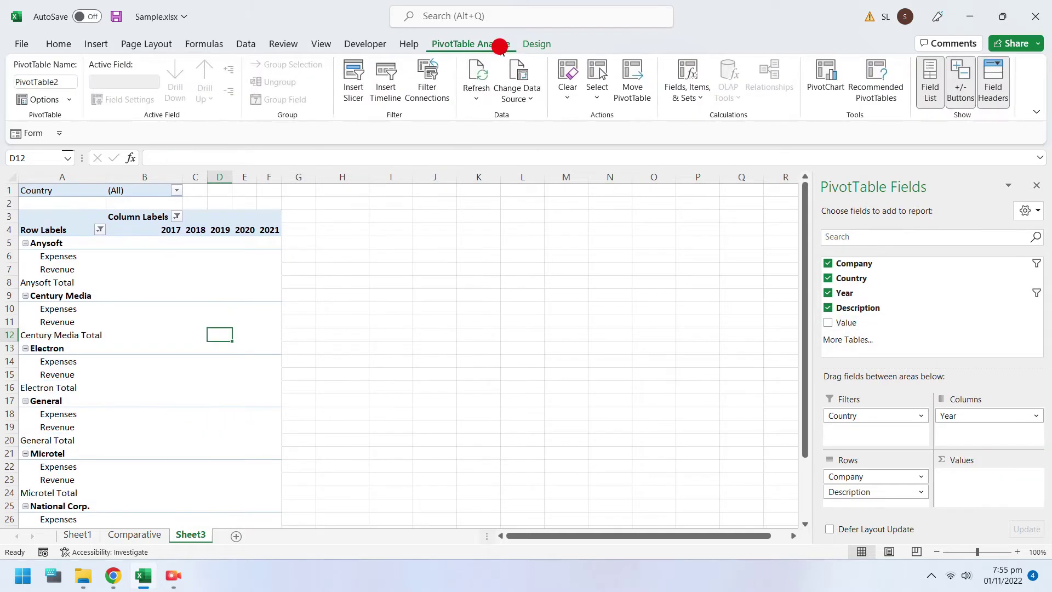
click(524, 70)
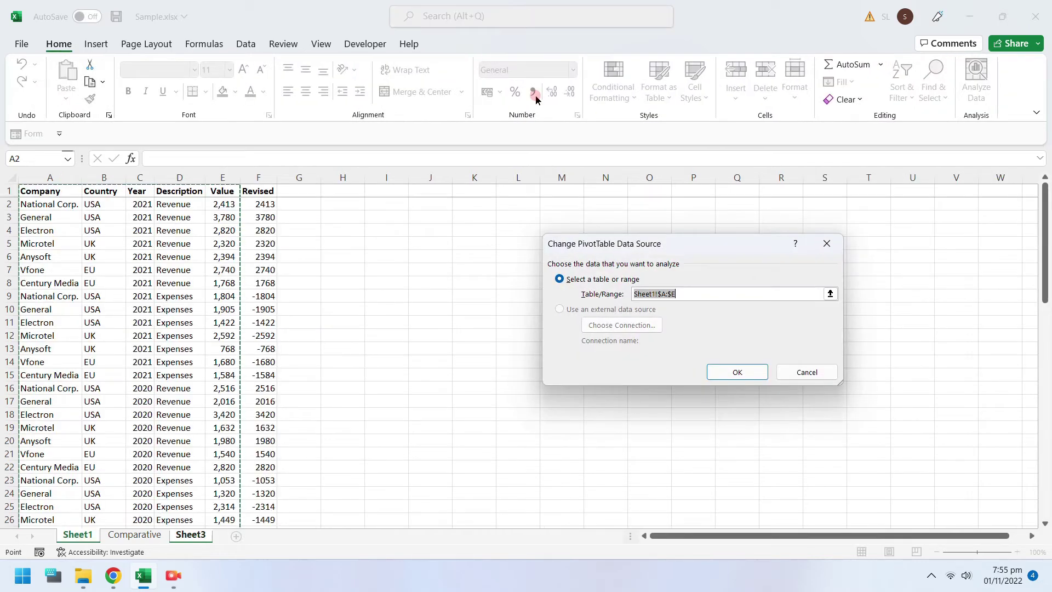
click(676, 287)
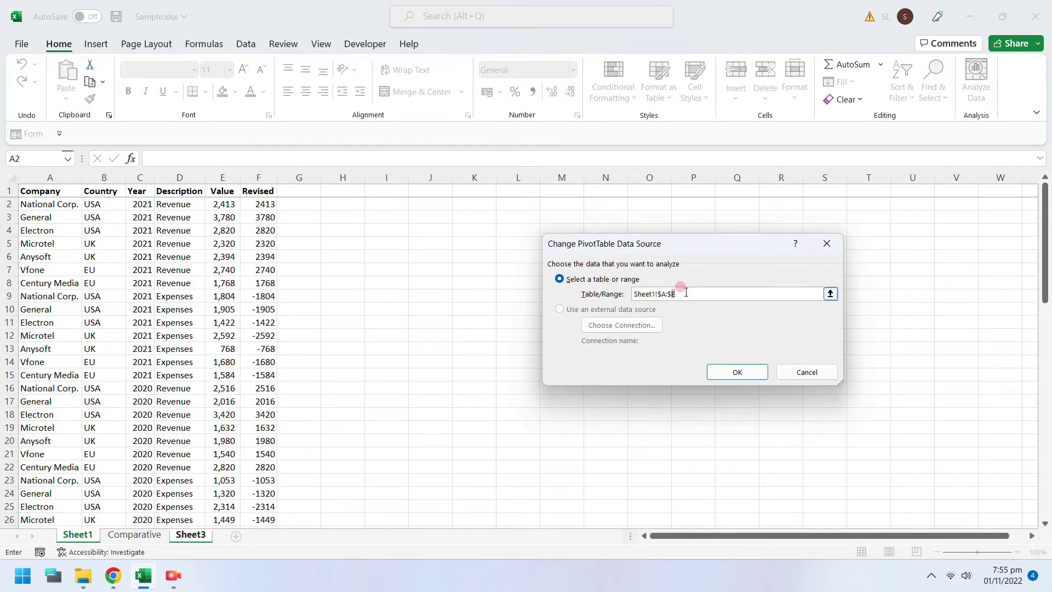
click(715, 372)
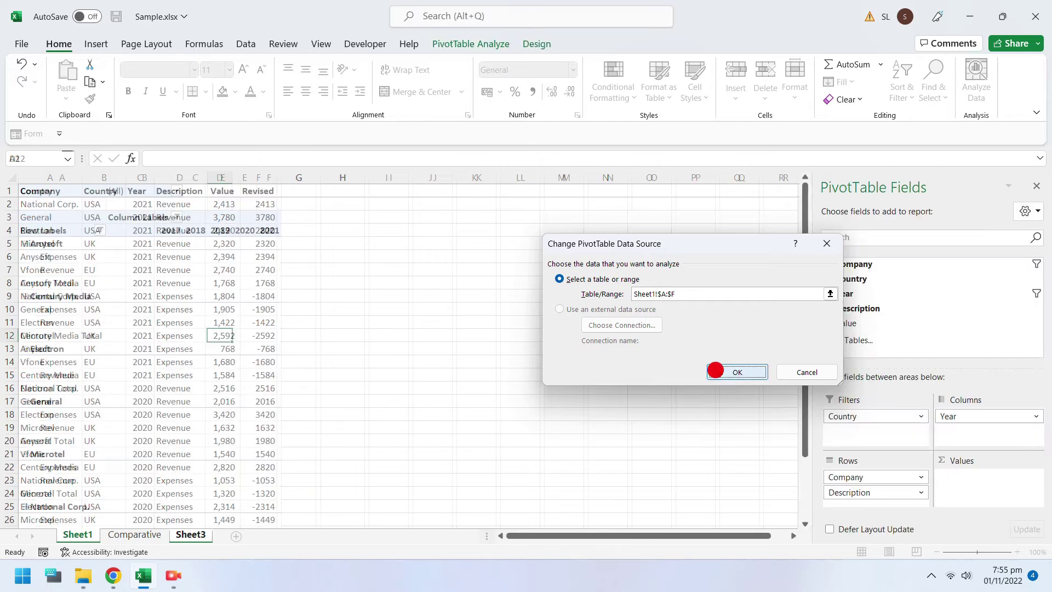
drag(849, 338, 953, 470)
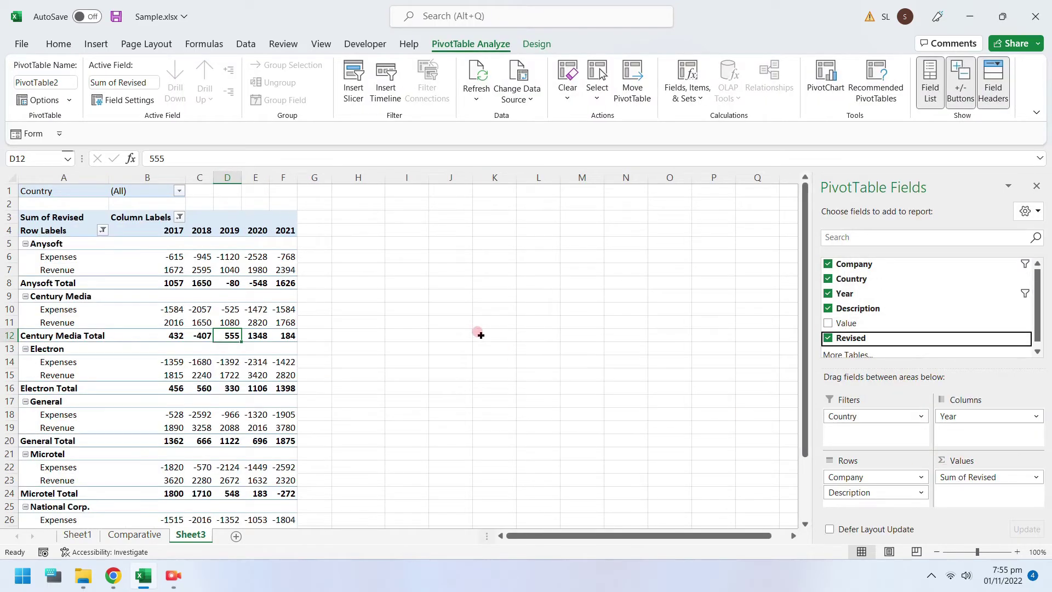
- Move the Revenue item above Expenses within the companies of the Sheet3 PivotTable's rows
click(174, 281)
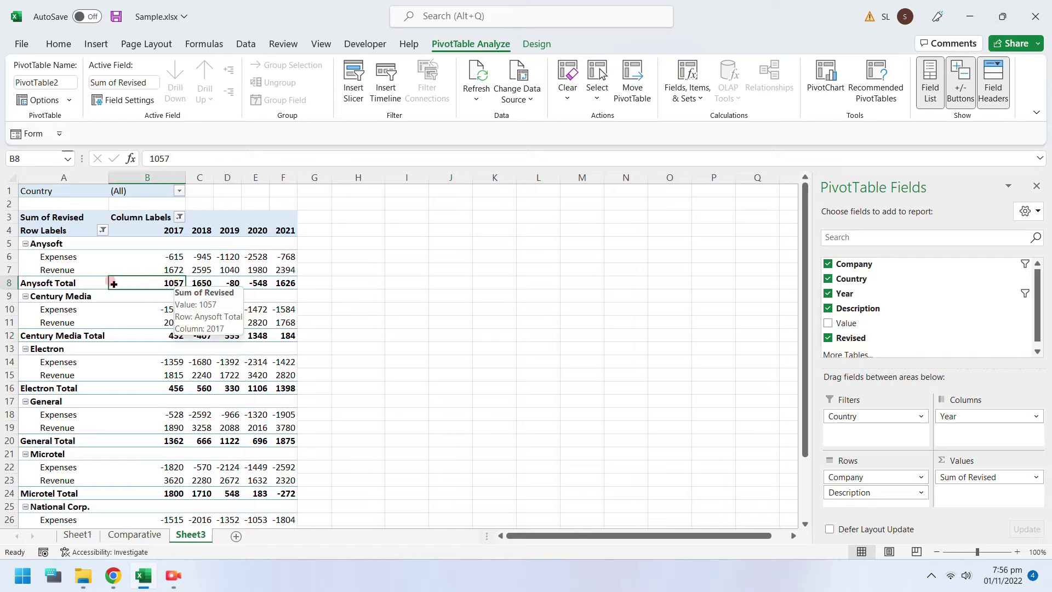
click(65, 267)
drag(66, 264, 65, 251)
drag(170, 256, 283, 284)
click(202, 257)
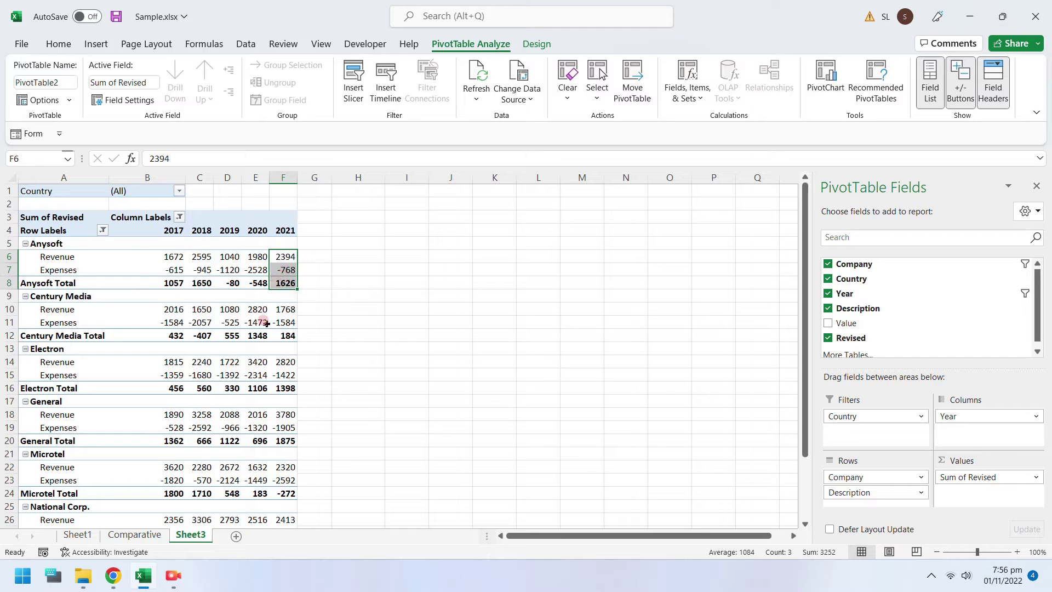
- Rename the Sheet3 worksheet as Full Report
scroll(281, 376, down, 5)
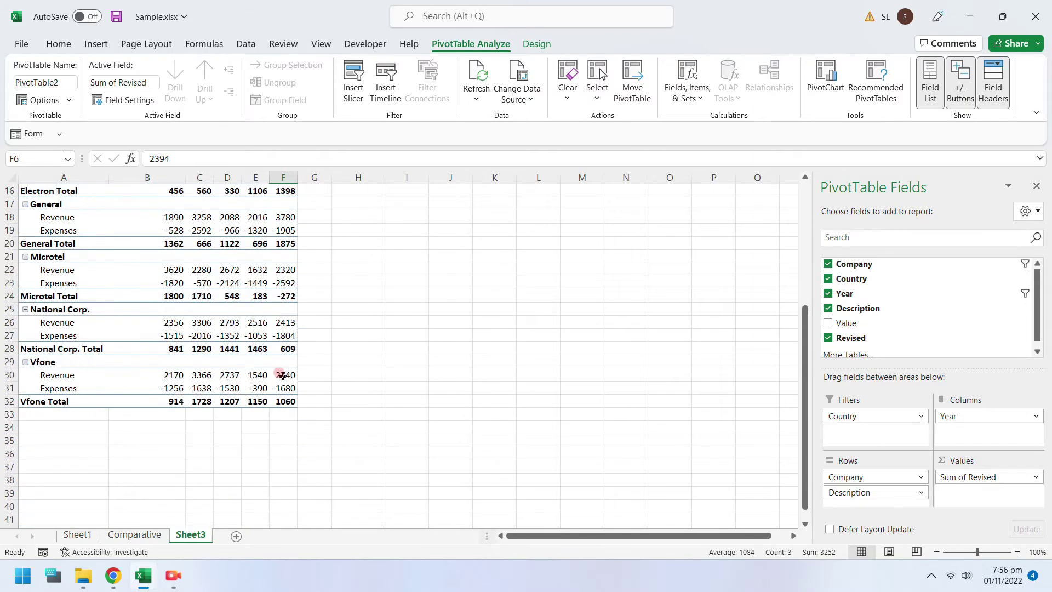
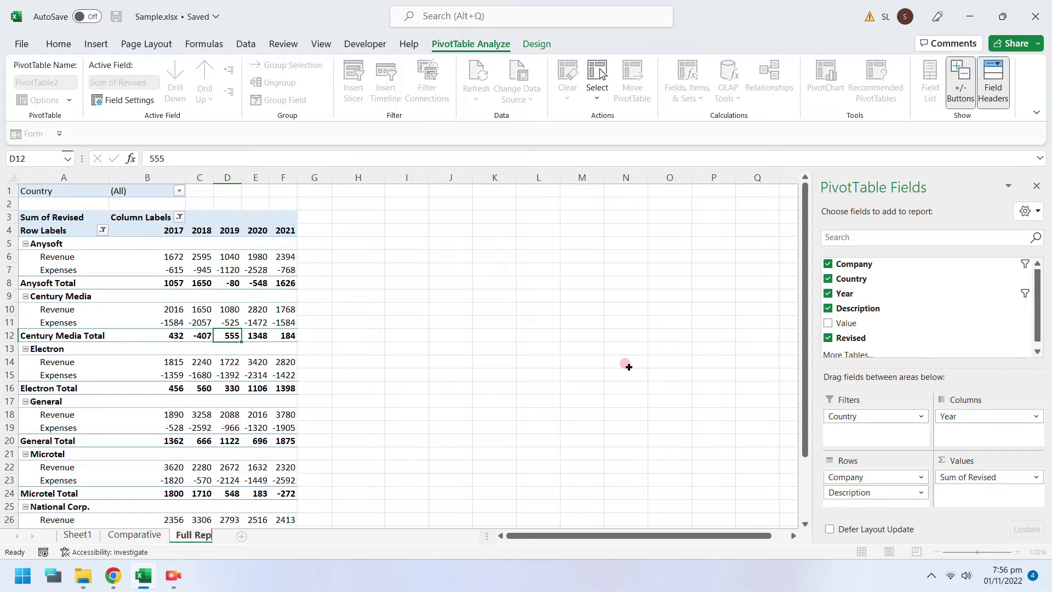
key(Return)
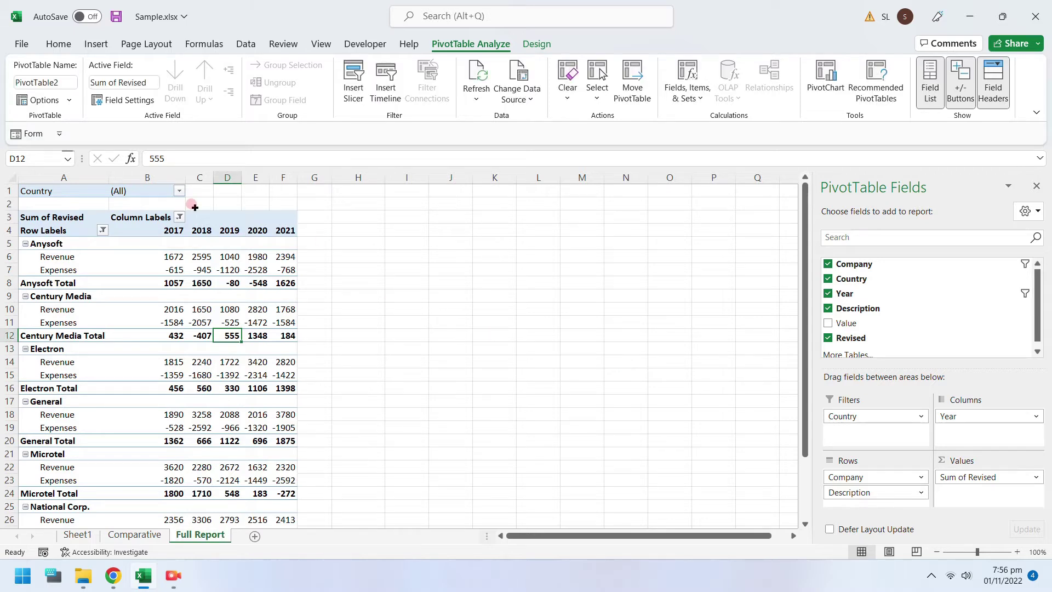
- Filter the Full Report PivotTable by the country EU and switch the filter to UK
click(180, 191)
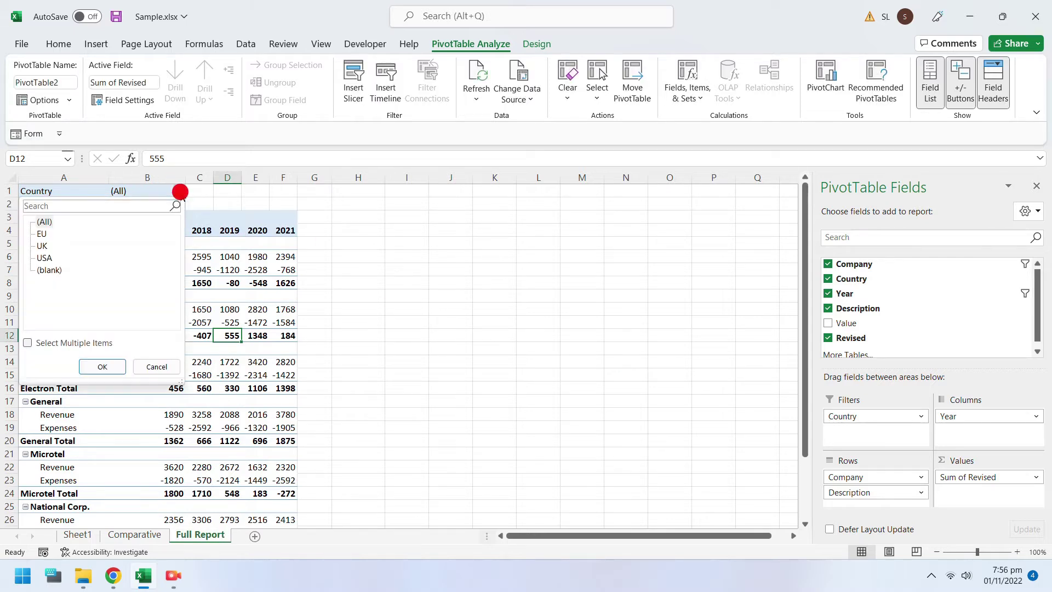
click(101, 368)
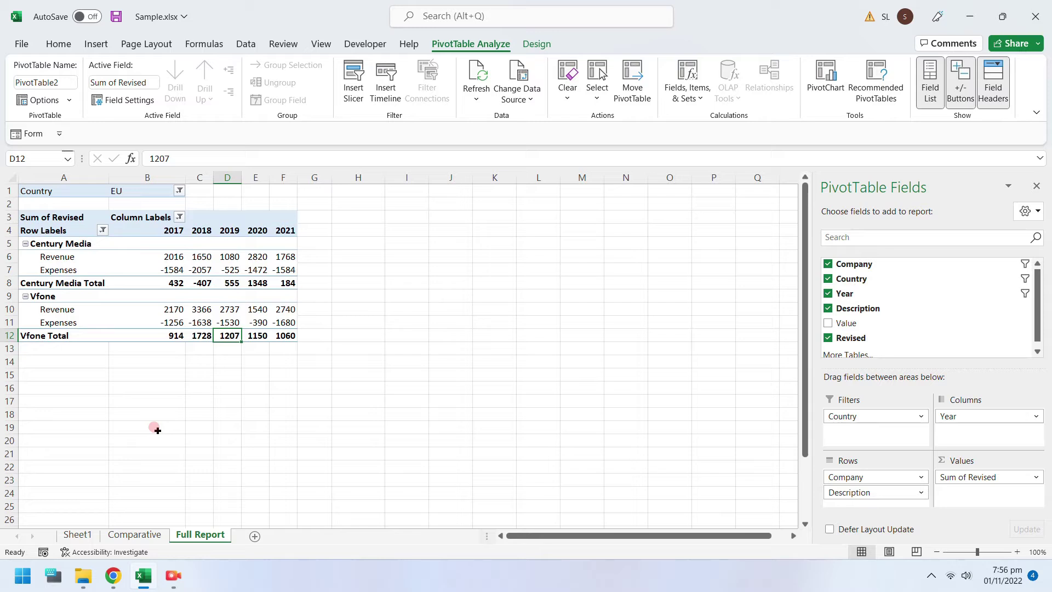
click(172, 196)
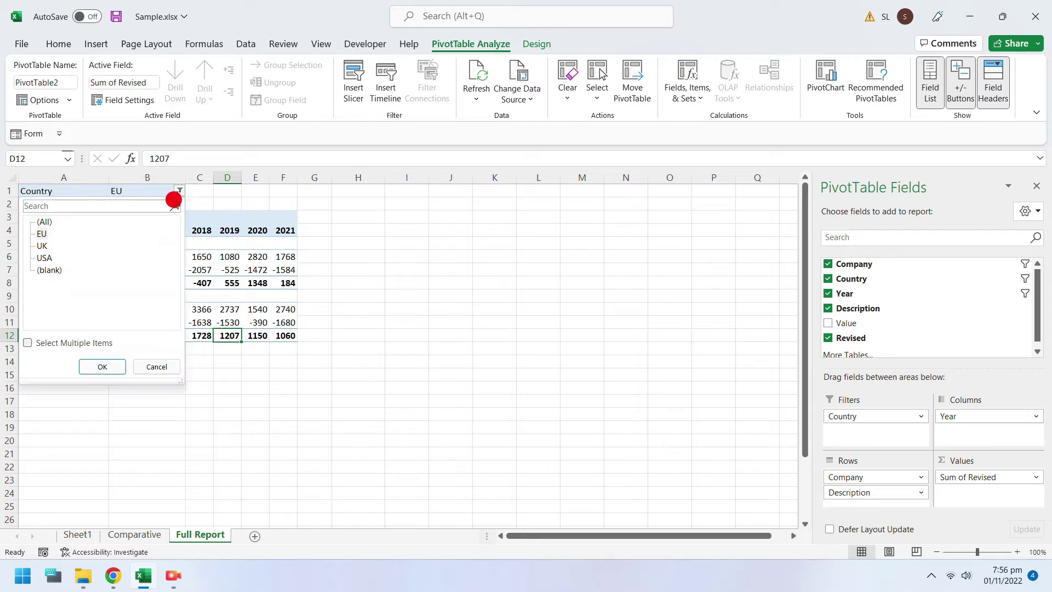
click(41, 246)
click(103, 366)
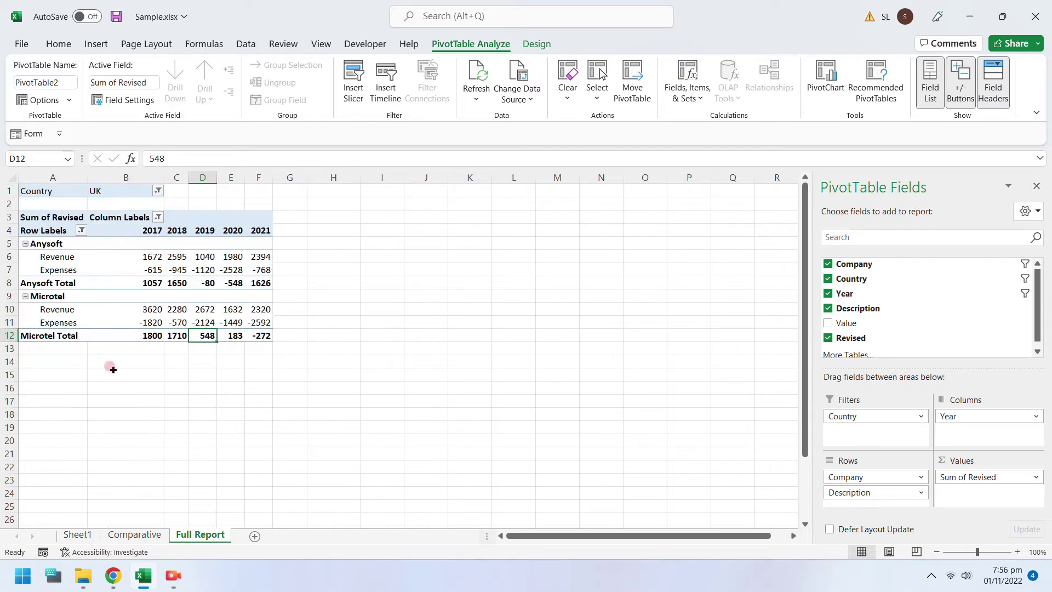
- Set the Full Report PivotTable's Country filter to USA and save the workbook
click(157, 191)
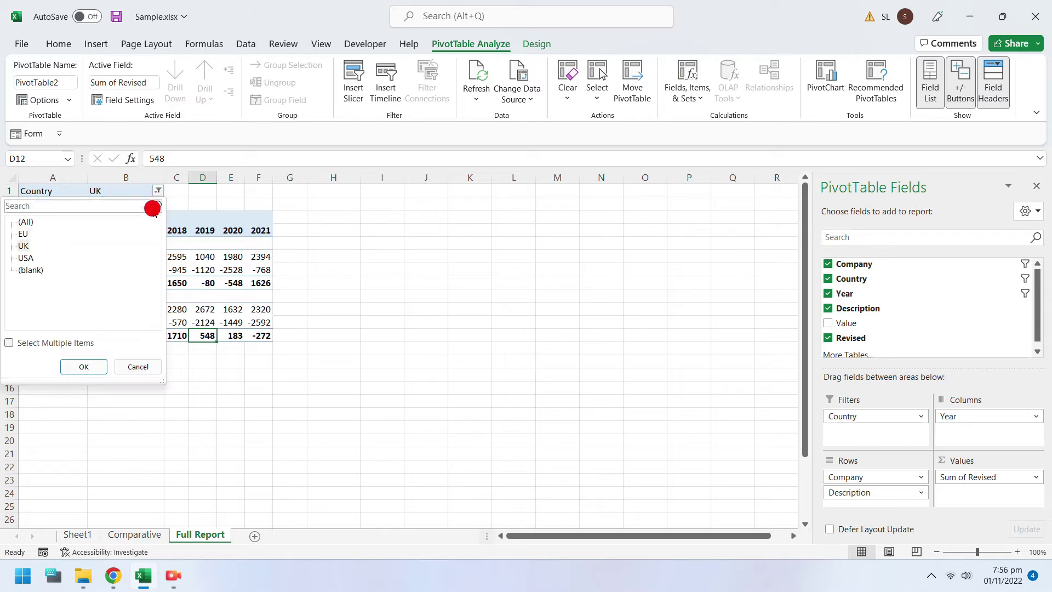
click(26, 257)
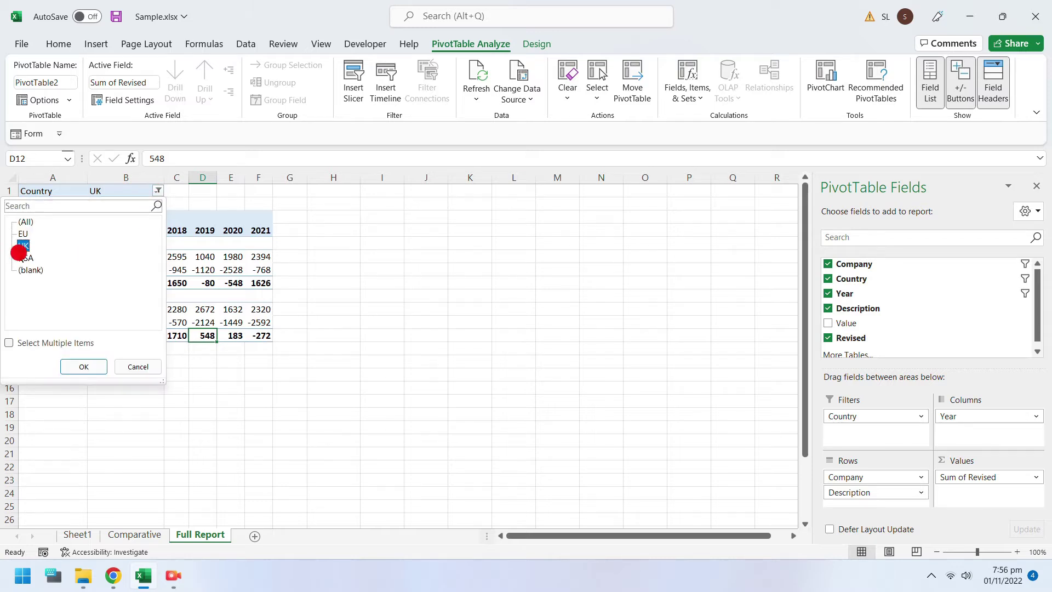
click(84, 366)
key(ctrl+s)
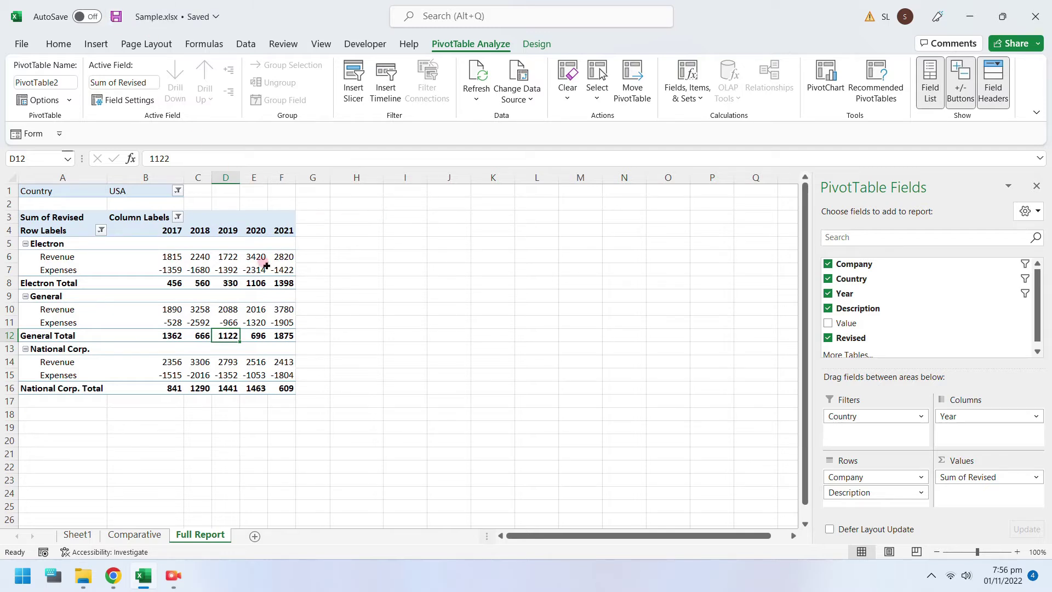
click(225, 271)
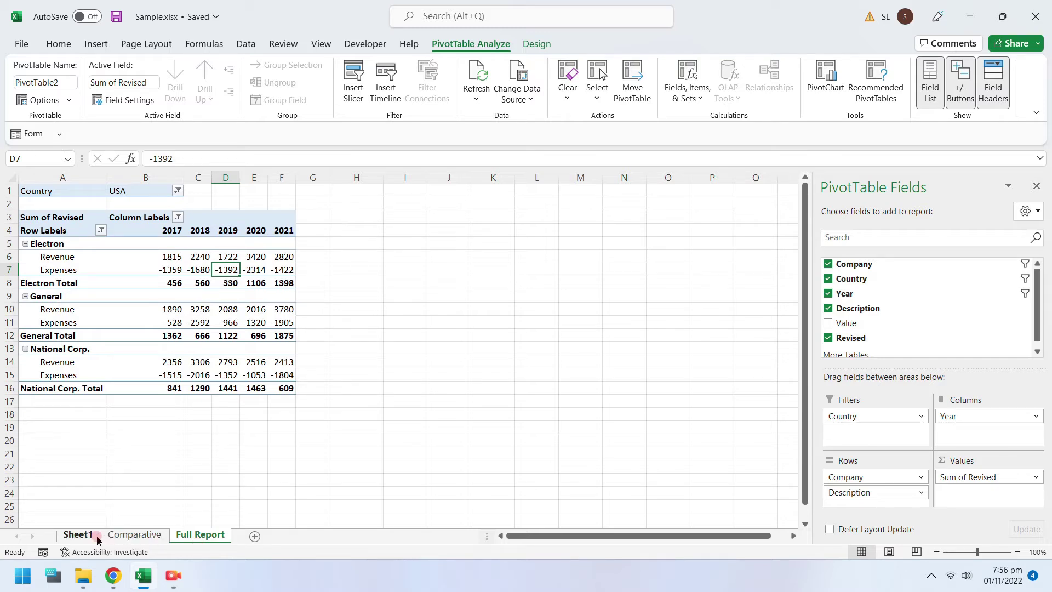
- Create a copy of the Full Report sheet at the end of the workbook
right_click(185, 537)
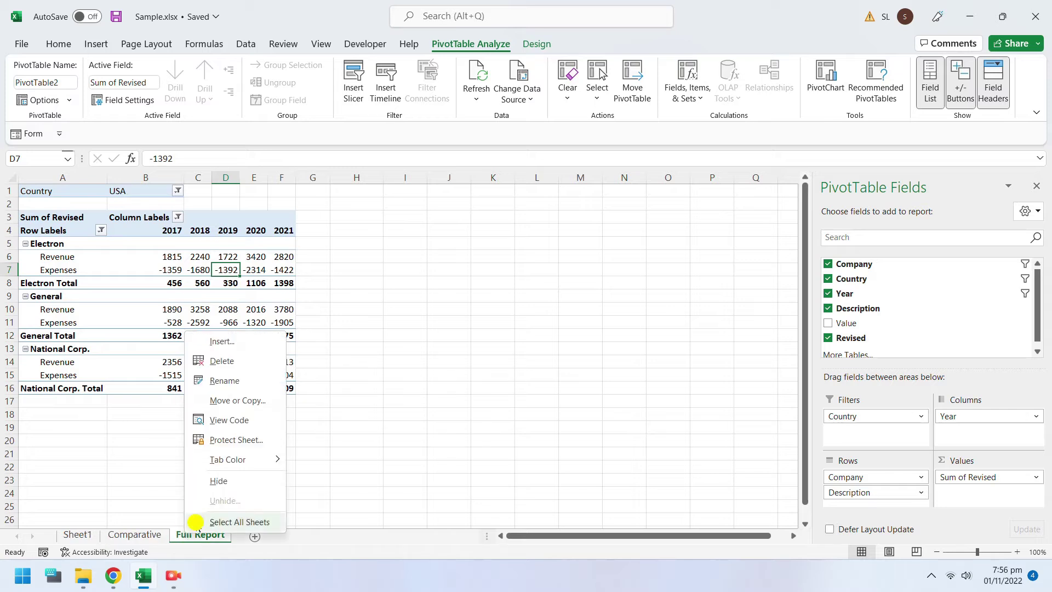
click(238, 400)
click(168, 420)
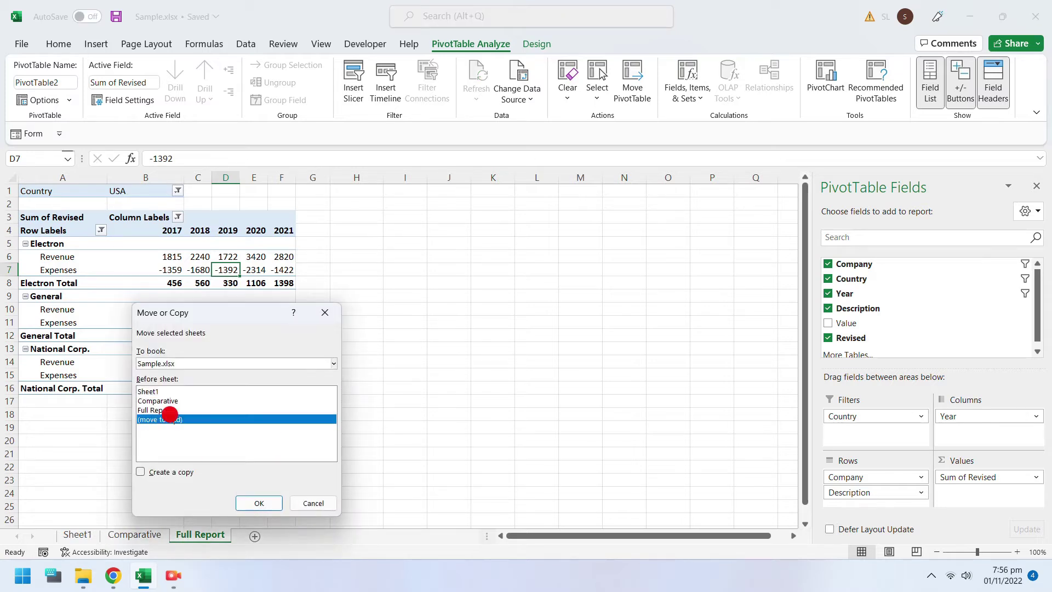
click(177, 475)
click(258, 503)
- Rename the copied sheet as Full Report Rounded
click(287, 532)
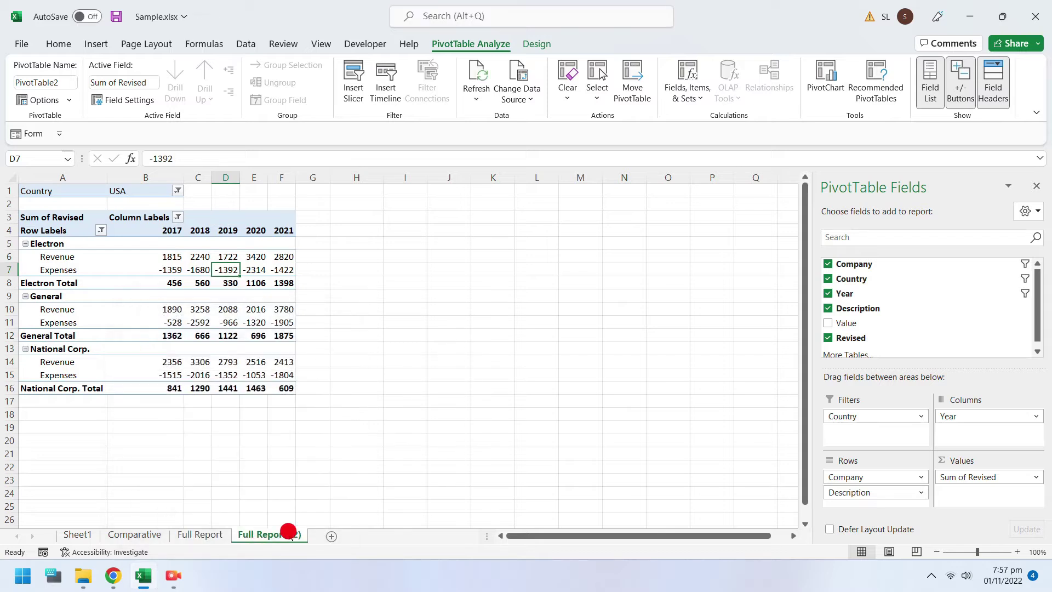
key(BackSpace)
key(BackSpace)
key(BackSpace)
text(Rounded)
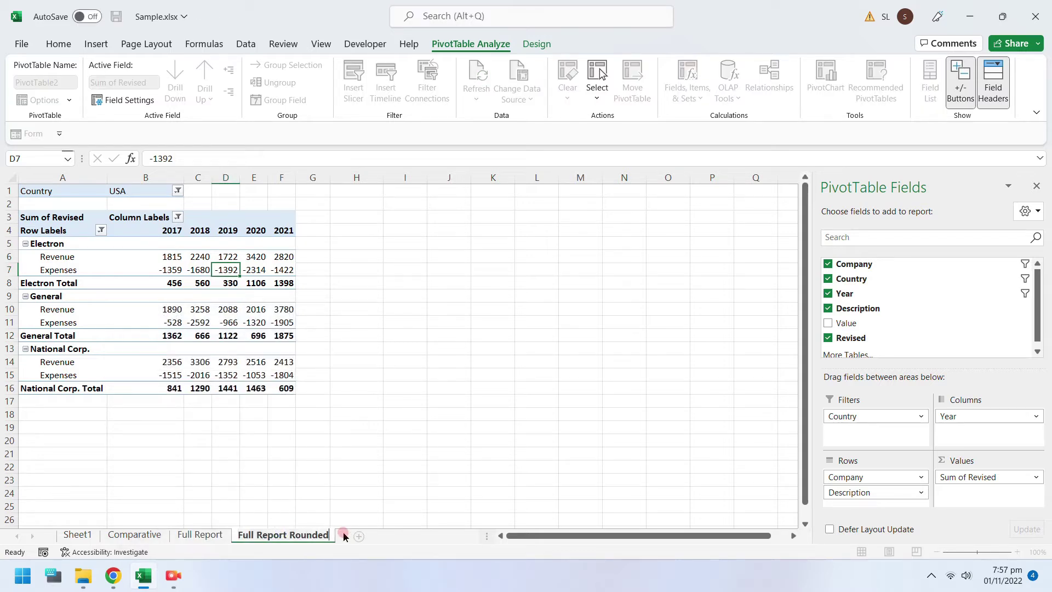
key(Return)
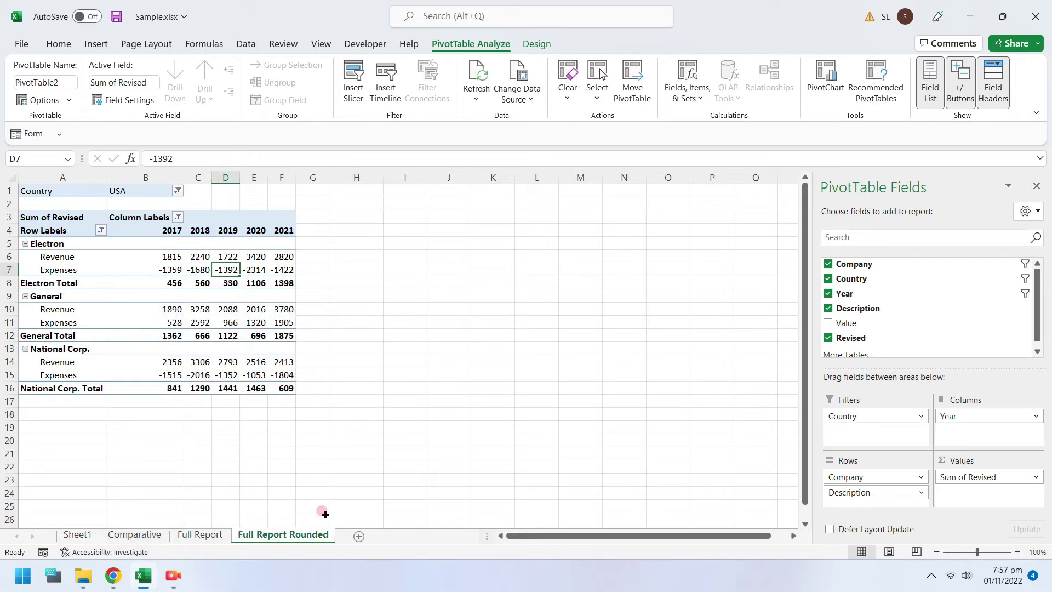
- Include all items, blanks too, in the Year and Company filters of the Full Report Rounded PivotTable
click(178, 217)
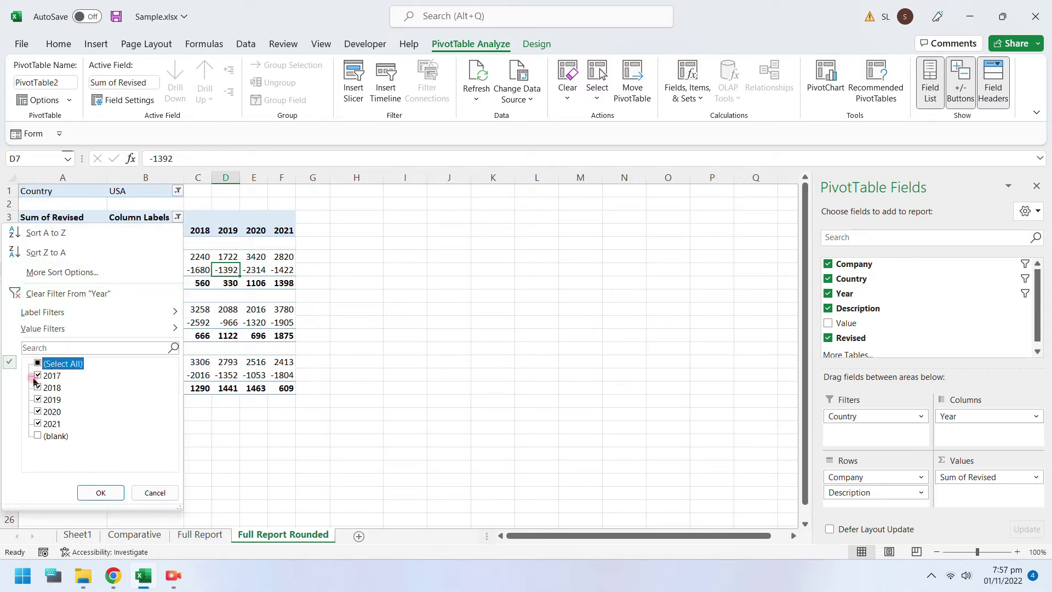
click(100, 493)
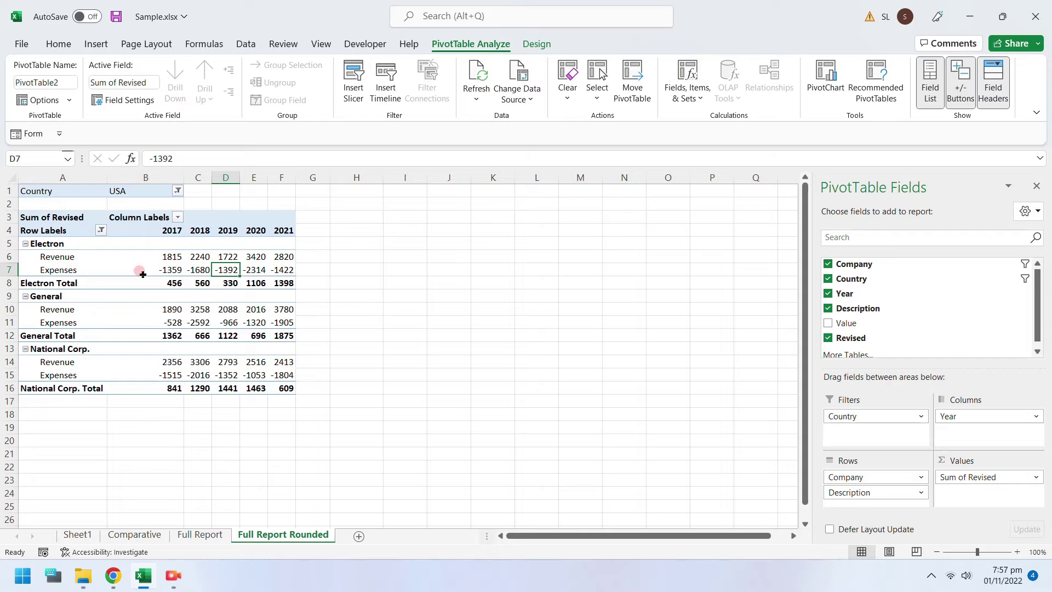
click(101, 229)
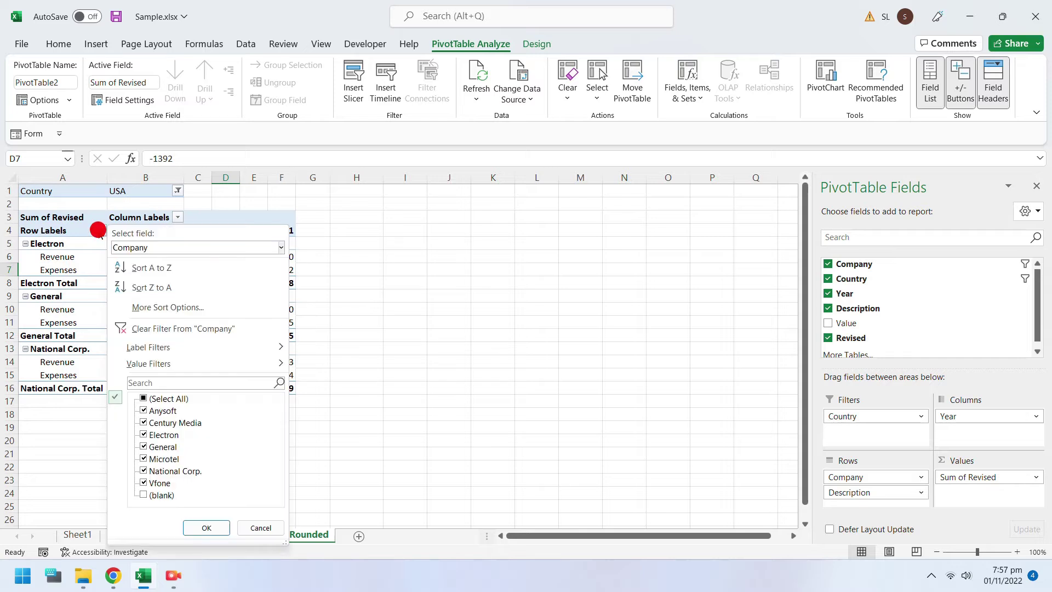
click(208, 526)
- Set the Country filter of the Full Report Rounded PivotTable to (All)
click(177, 177)
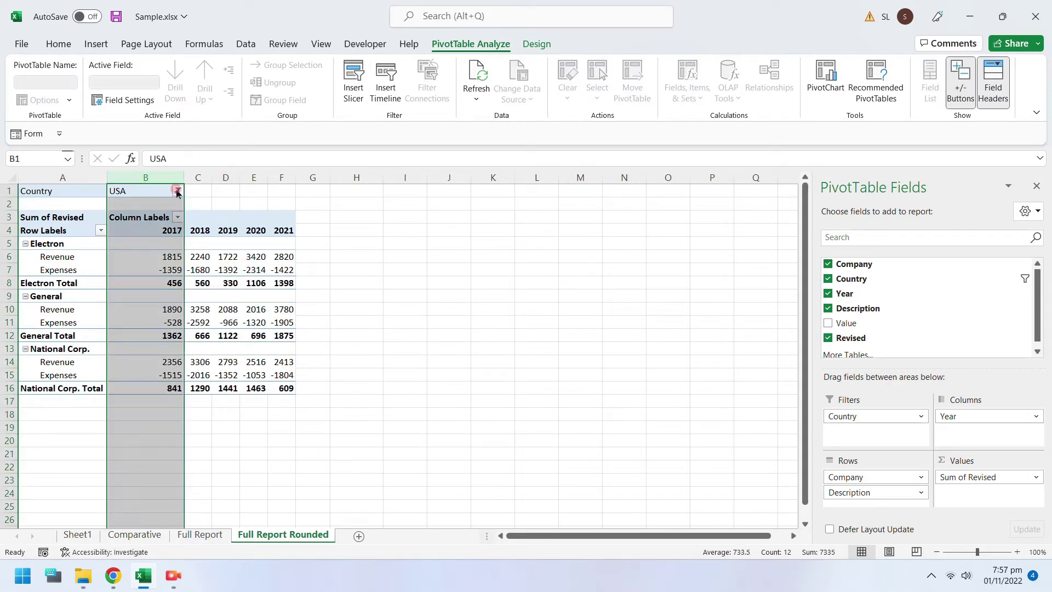
click(177, 190)
click(41, 225)
click(94, 362)
click(235, 297)
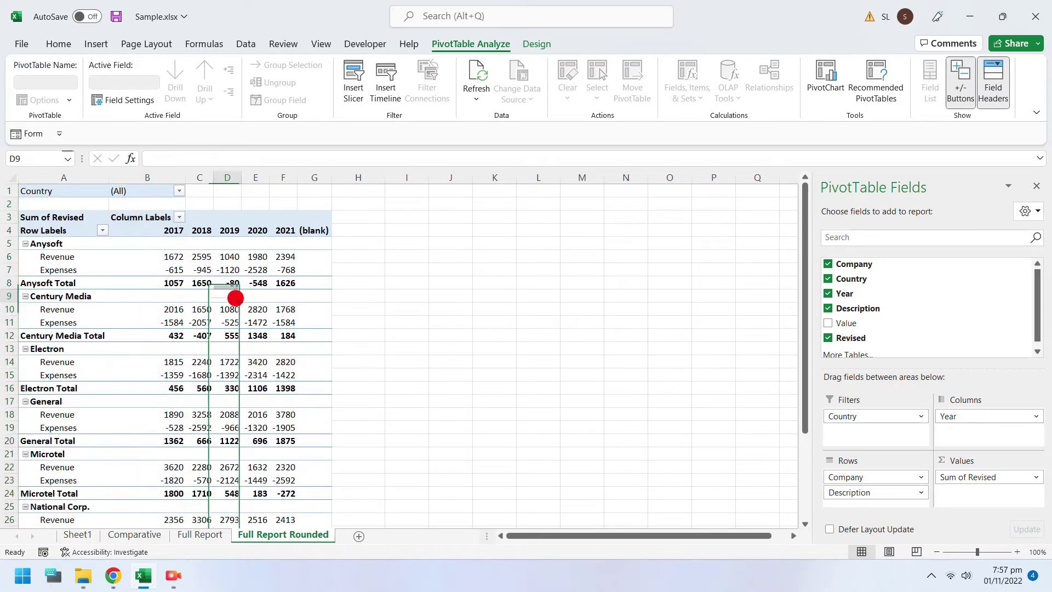
- Exclude the (blank) item from the PivotTable's Company and Year filters and save the workbook
click(103, 230)
click(145, 494)
click(207, 527)
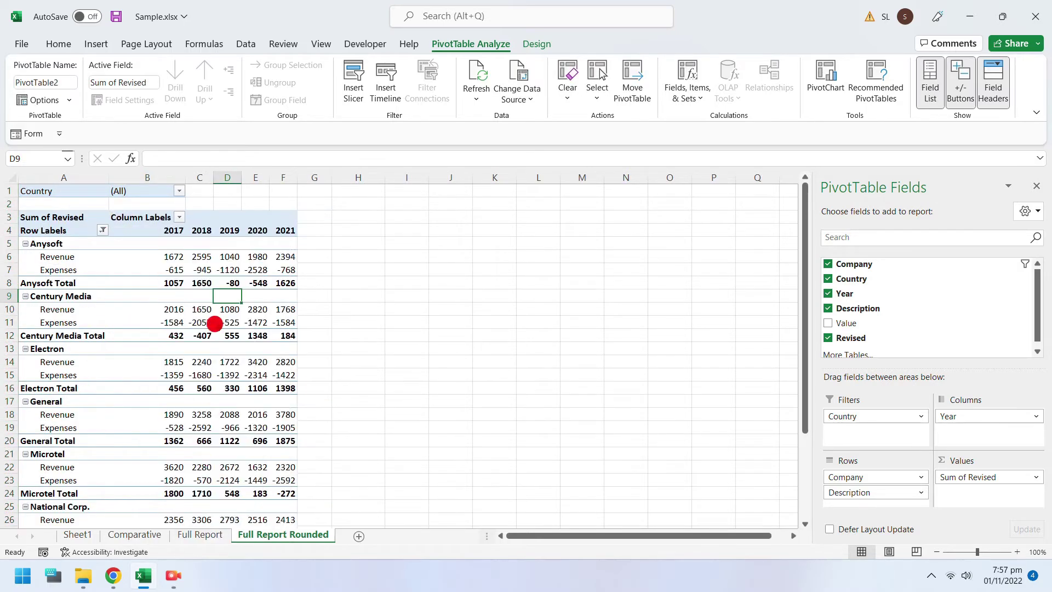
click(180, 217)
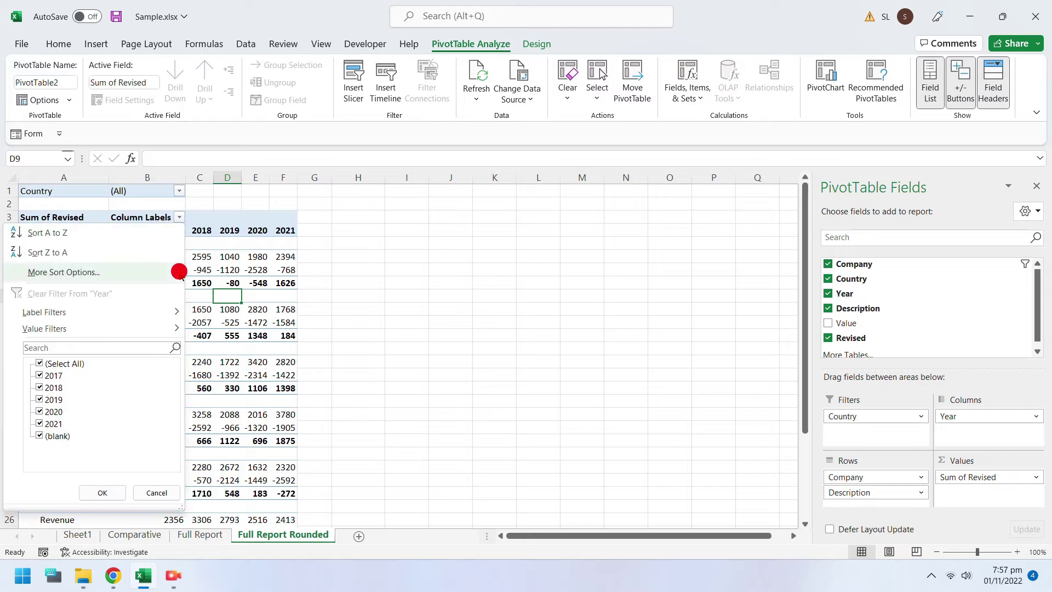
click(43, 439)
click(103, 493)
click(230, 388)
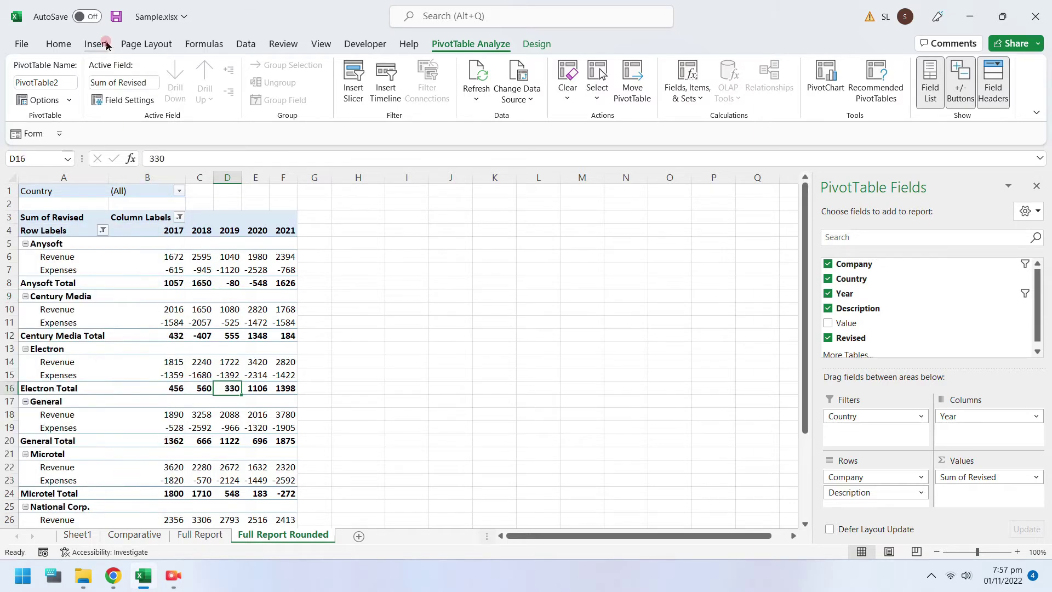
click(115, 17)
click(540, 44)
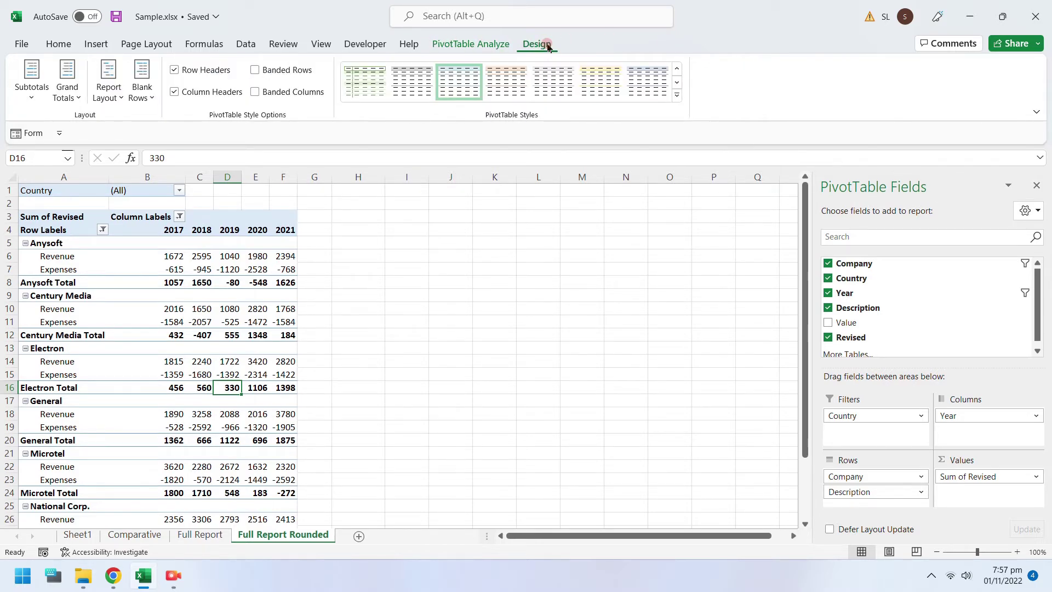
click(488, 44)
- Insert a calculated field named Rounded with the formula =Revised/1000 into the PivotTable
click(239, 306)
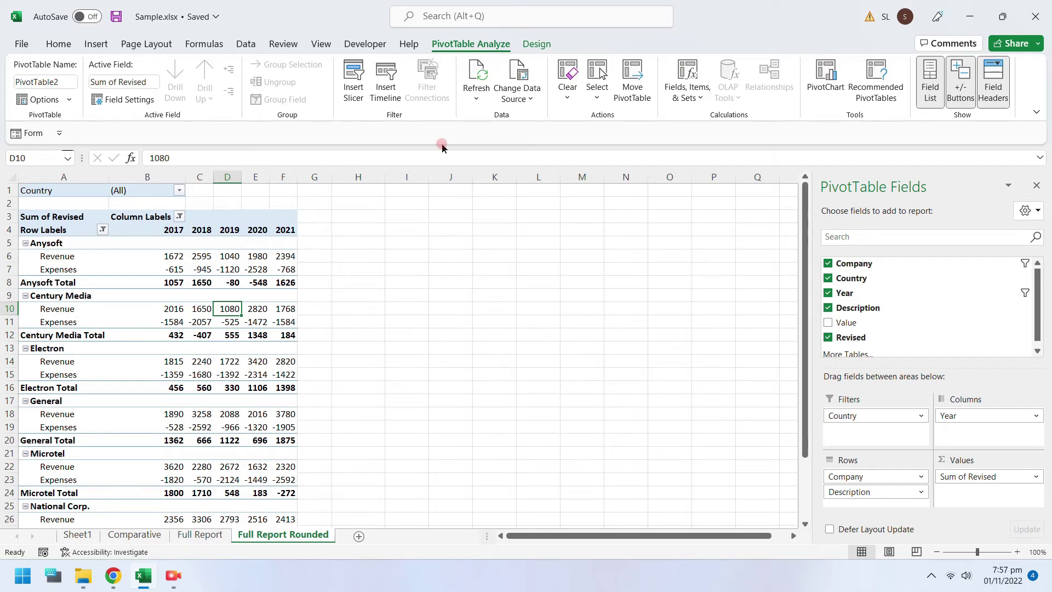
click(688, 92)
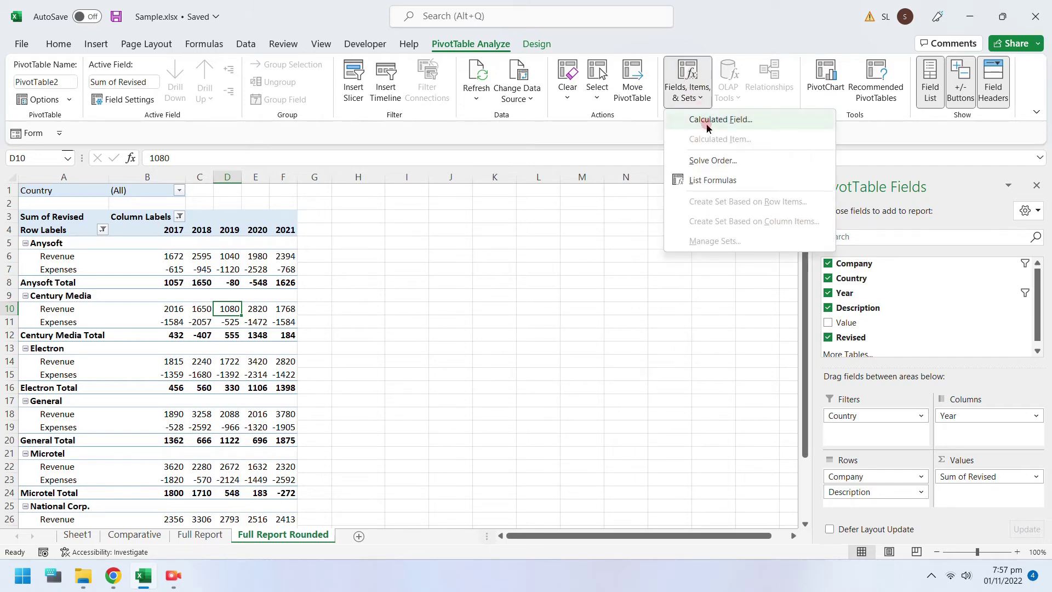
click(707, 122)
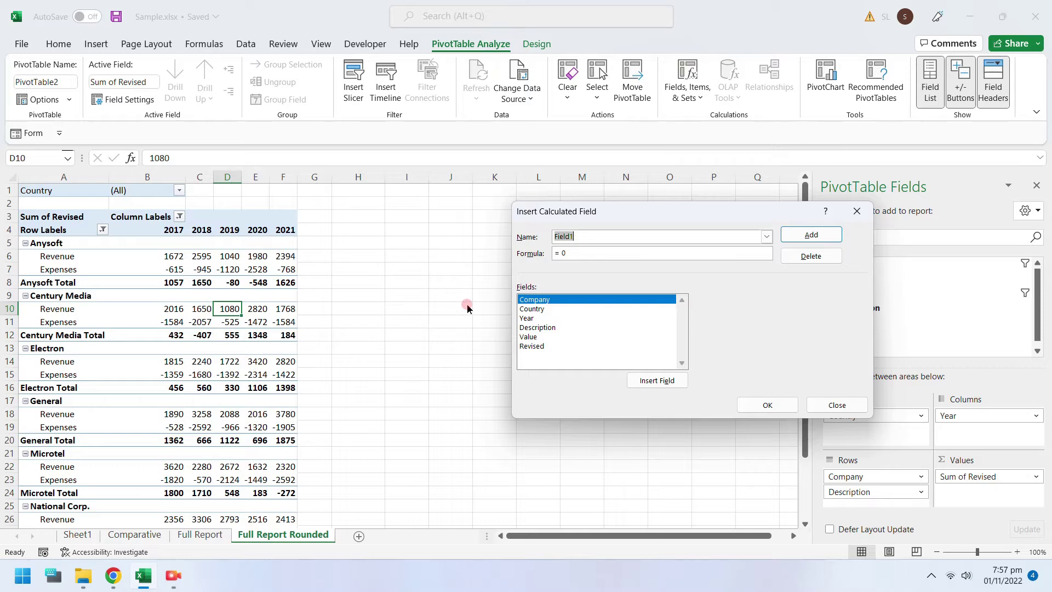
click(546, 346)
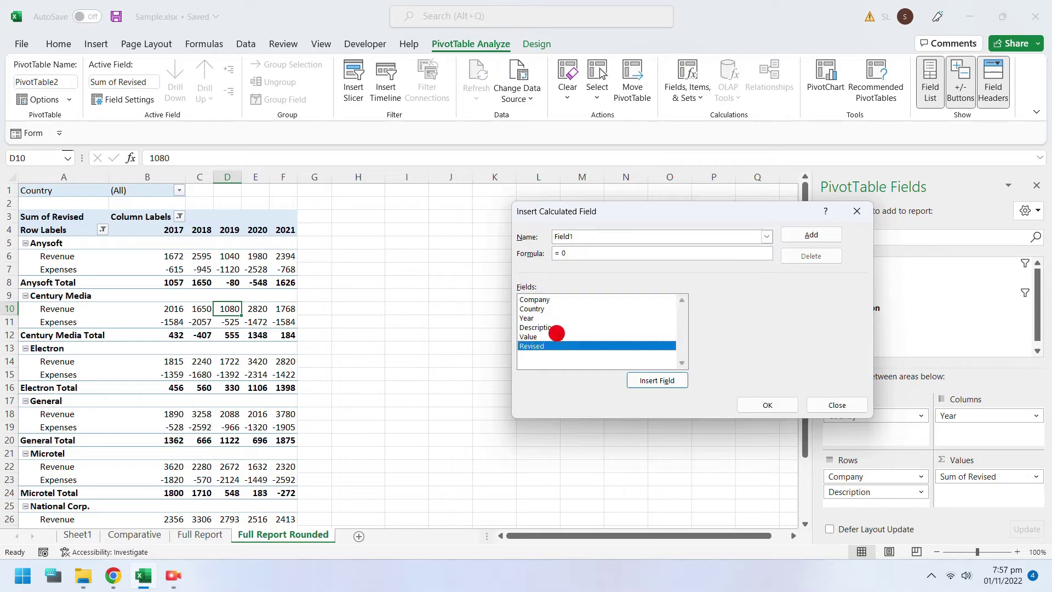
double_click(549, 349)
click(581, 237)
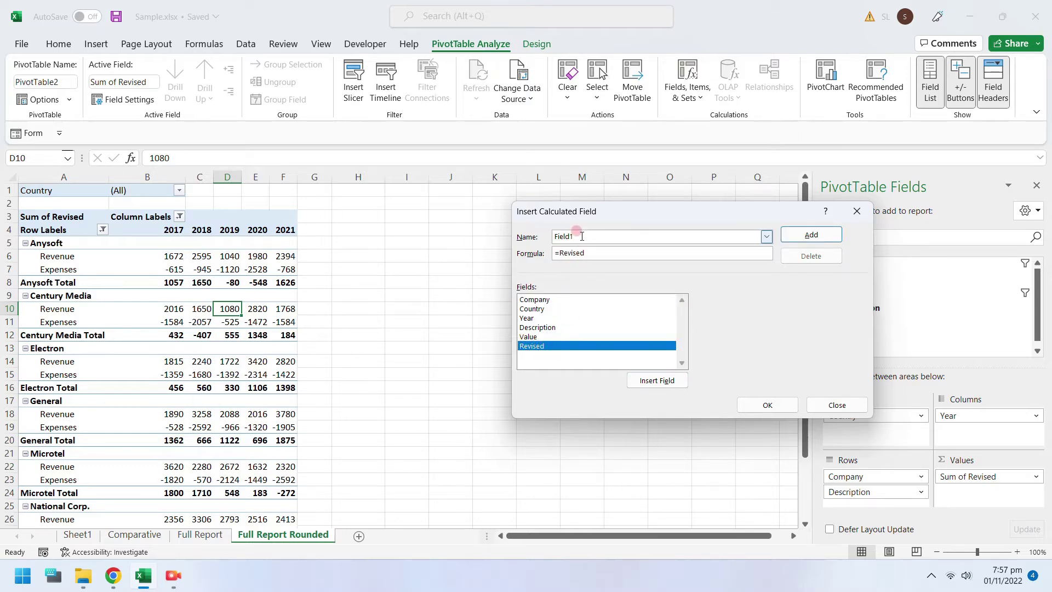
drag(582, 236, 538, 237)
click(625, 250)
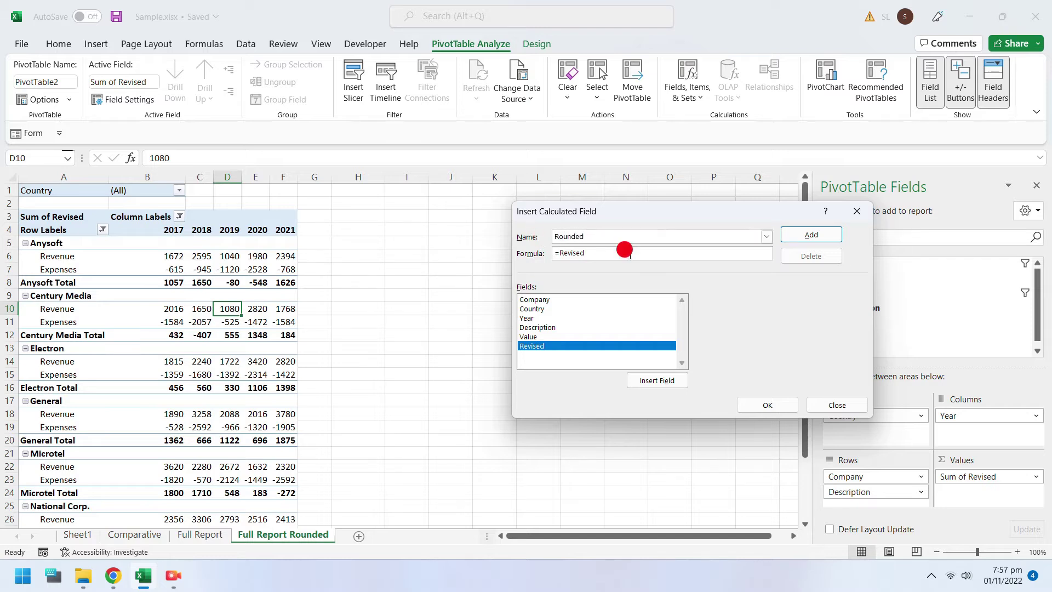
text(/1000)
click(759, 406)
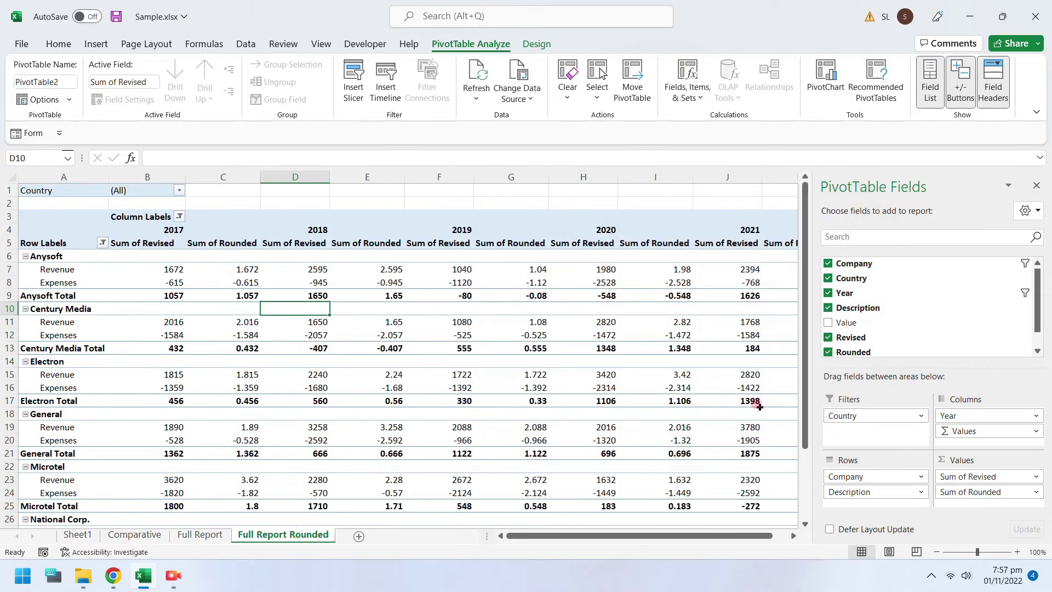
- Remove Sum of Revised from the values of the Full Report Rounded PivotTable
click(994, 477)
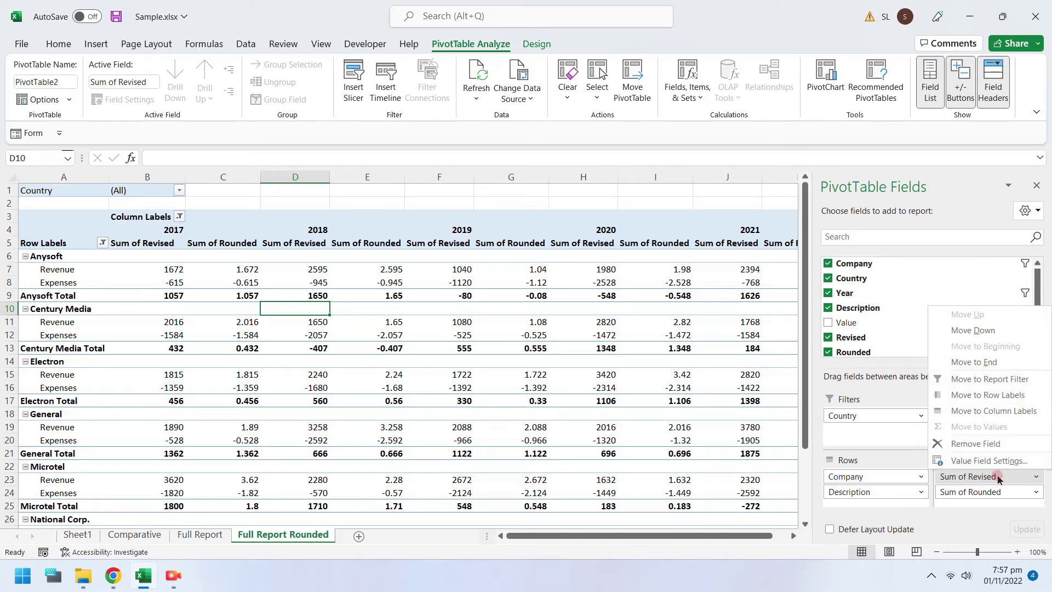
click(969, 439)
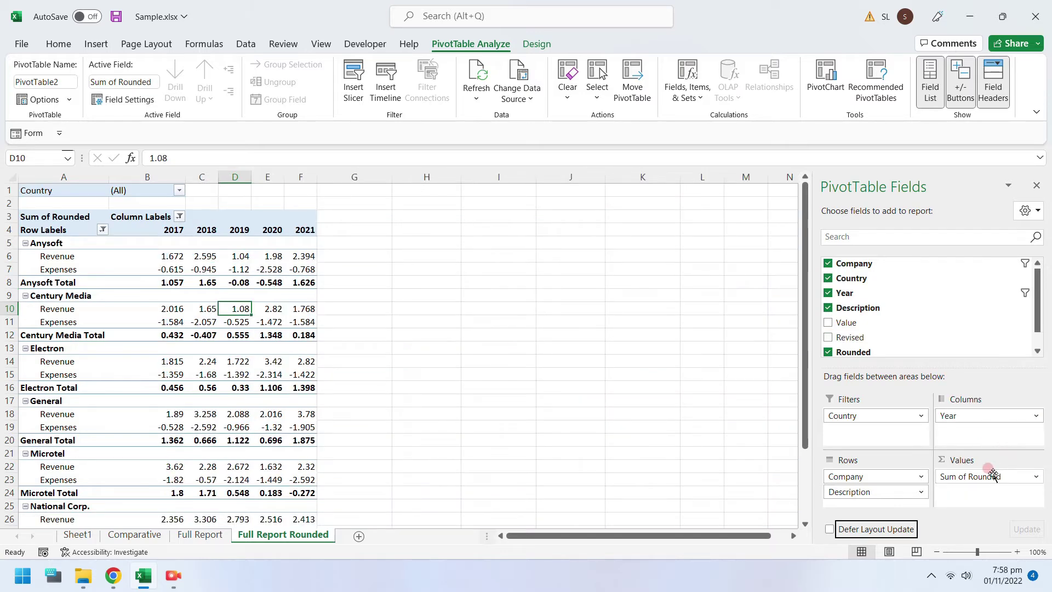
click(271, 415)
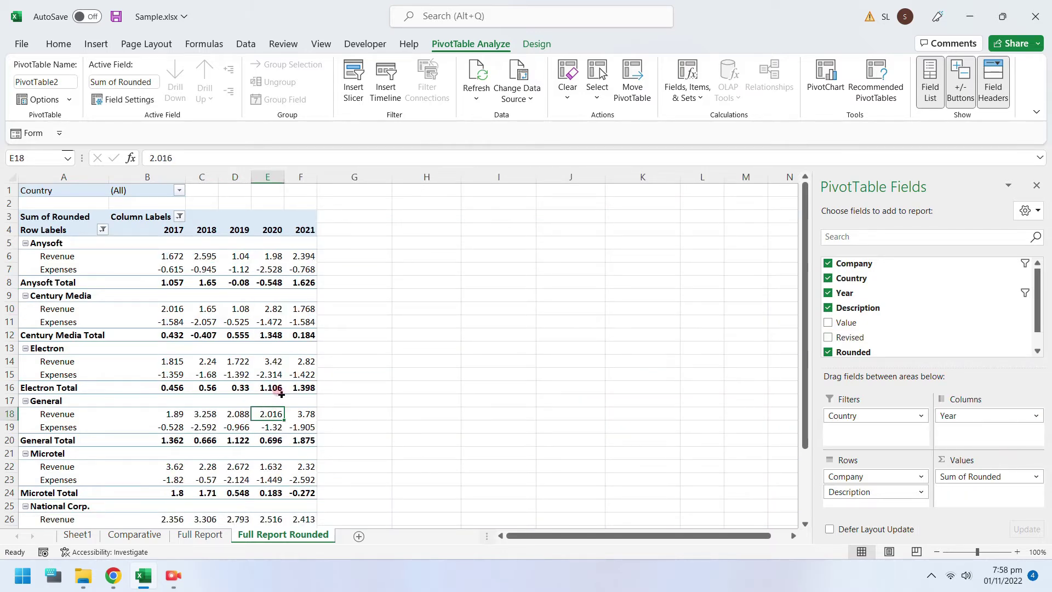
- Review the rounded revenue, expense and total values for each company down to the end of the PivotTable
drag(161, 276, 302, 281)
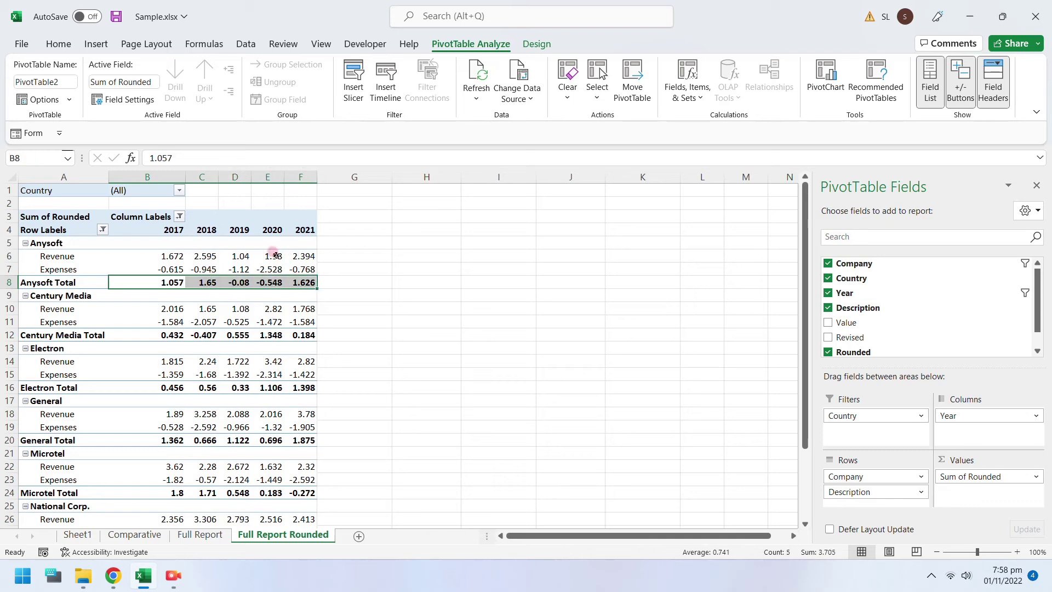
drag(164, 256, 289, 485)
click(291, 455)
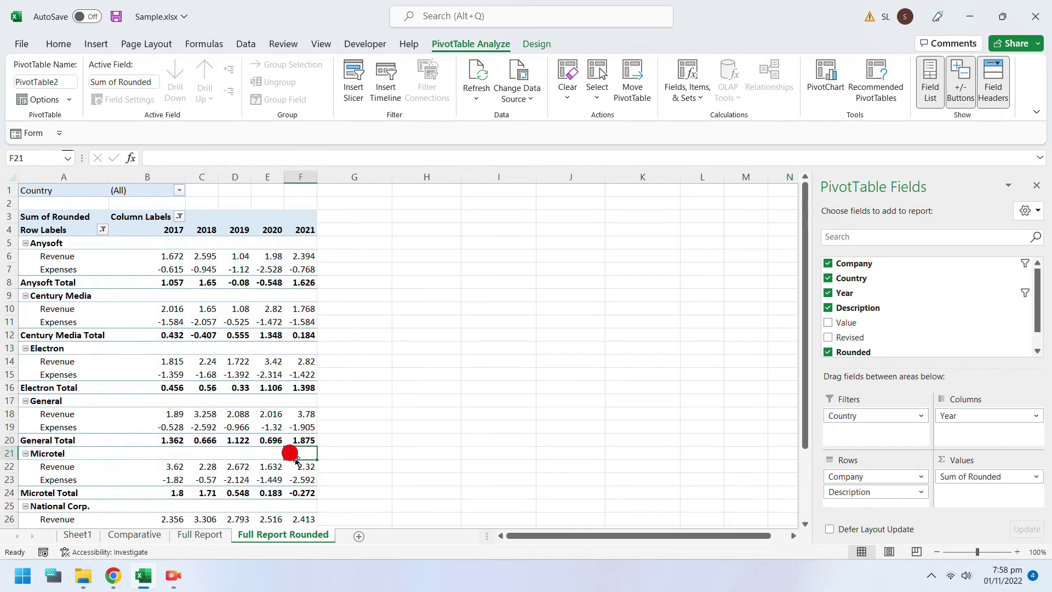
scroll(323, 456, down, 2)
scroll(323, 456, down, 2)
click(258, 422)
scroll(262, 421, up, 4)
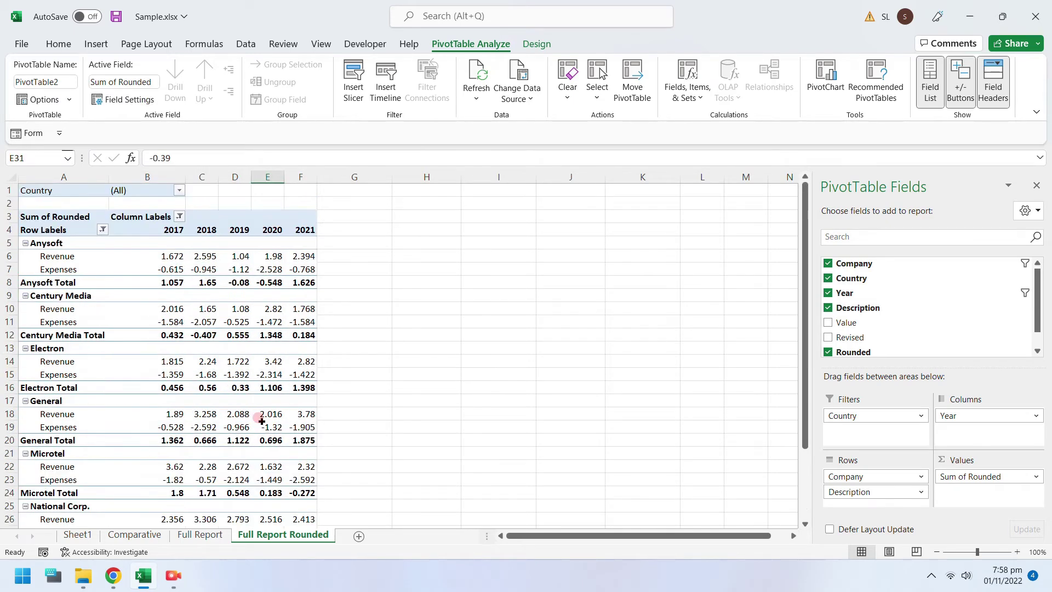
- Freeze the panes at cell B5 so rows 1 to 4 and column A stay fixed on the Full Report Rounded sheet
click(111, 242)
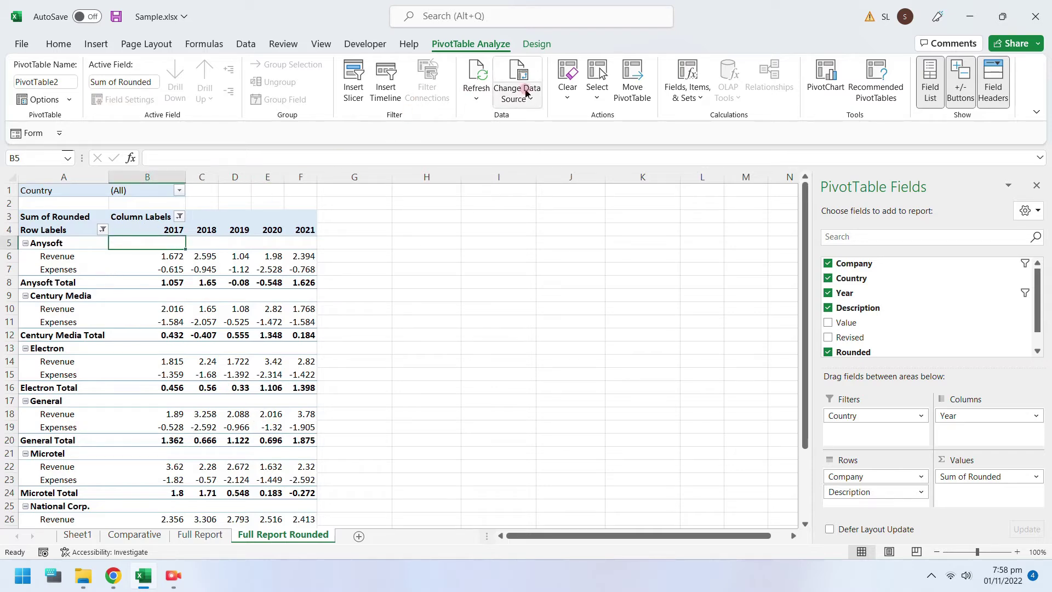
click(318, 43)
click(693, 88)
click(710, 133)
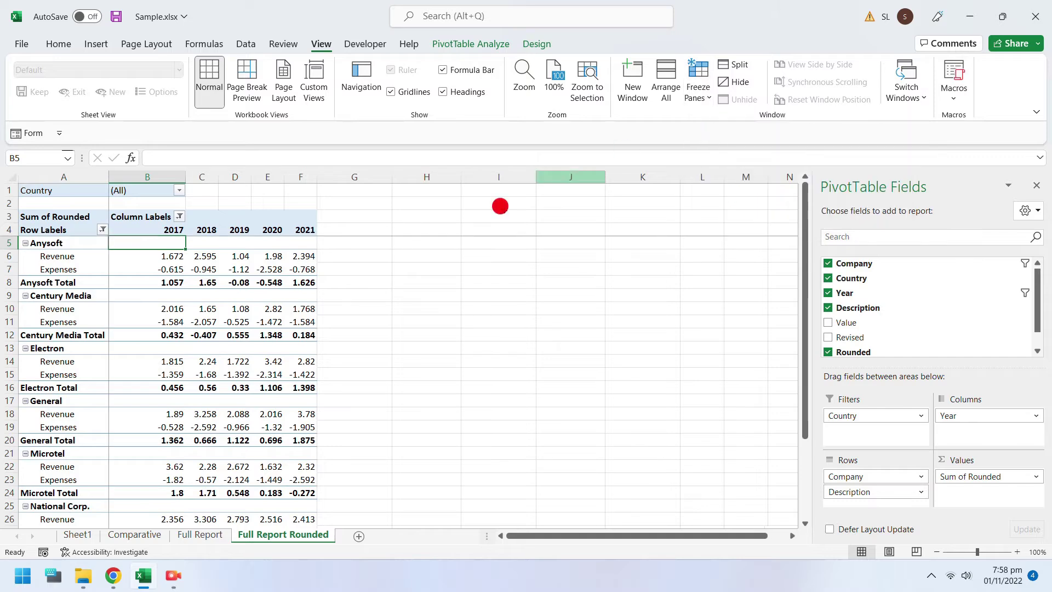
click(255, 321)
scroll(253, 340, down, 5)
scroll(254, 350, up, 5)
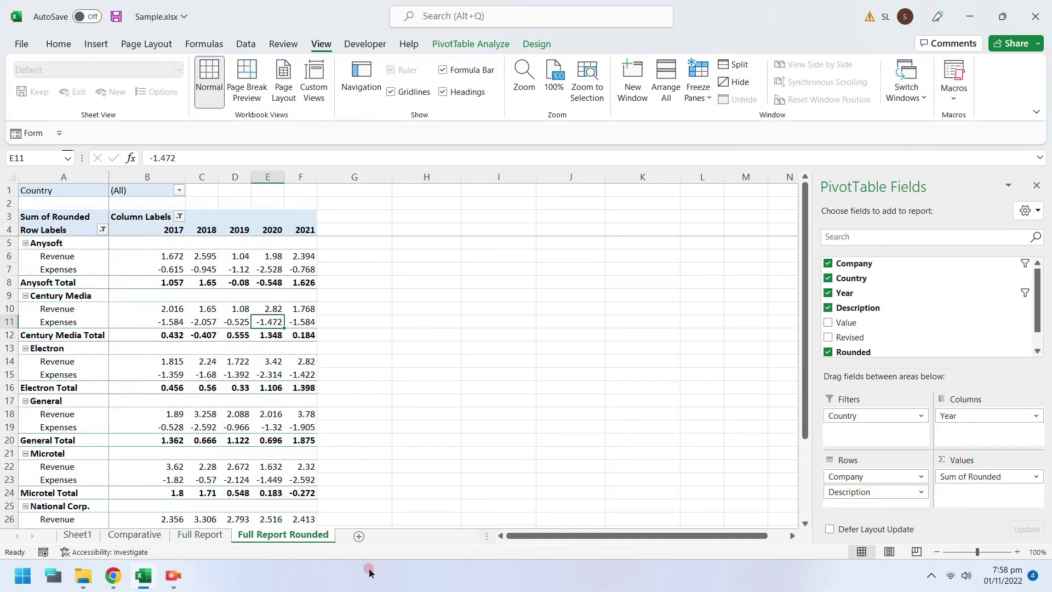
- Sort the Year columns of the Full Report Rounded PivotTable in descending order and save the workbook
click(179, 217)
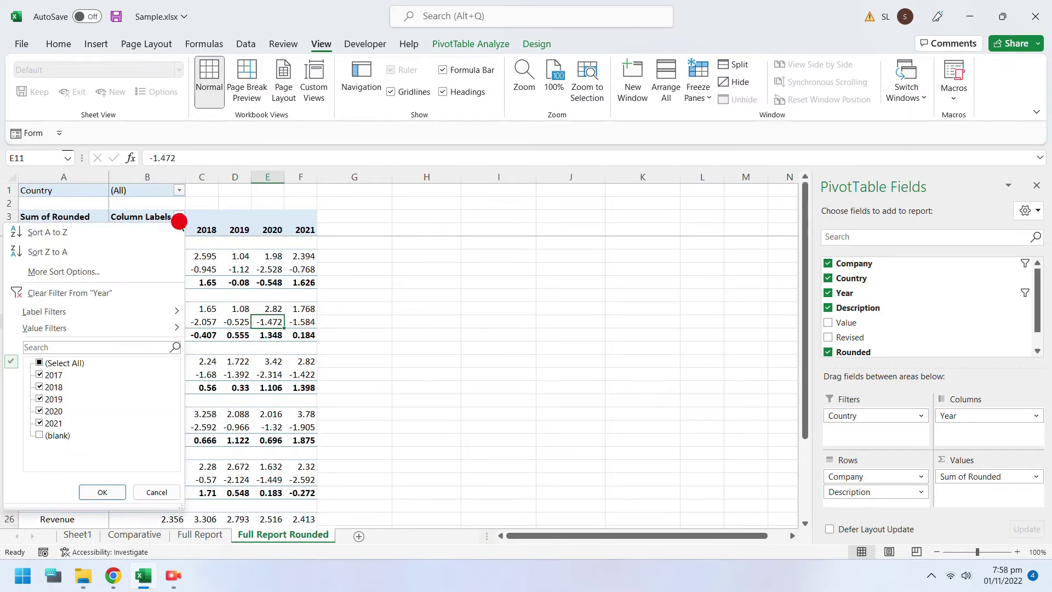
click(44, 252)
drag(169, 230, 307, 230)
click(235, 268)
scroll(237, 285, down, 3)
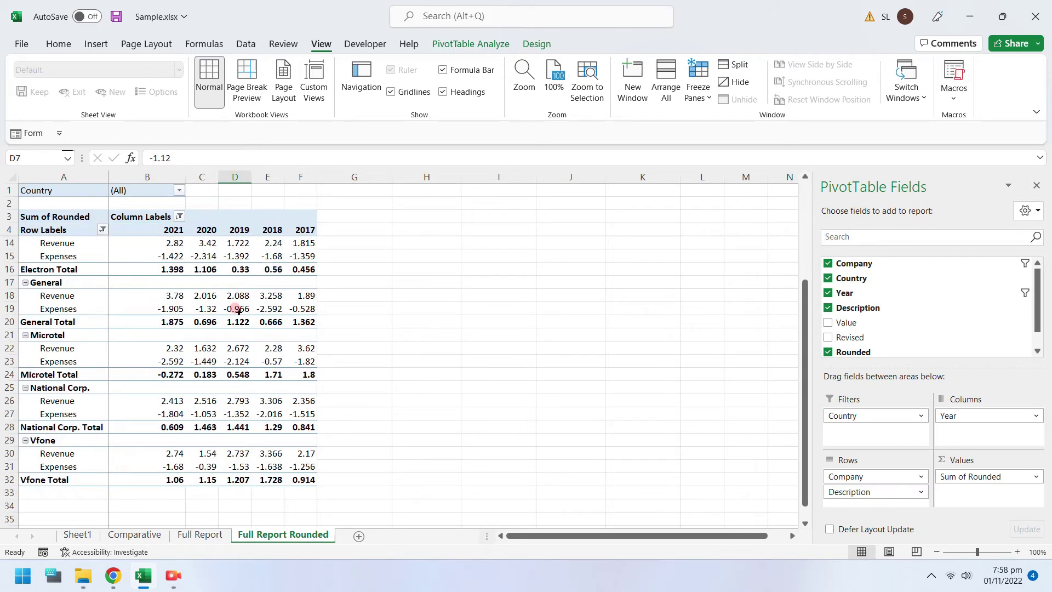
scroll(238, 310, up, 3)
click(116, 16)
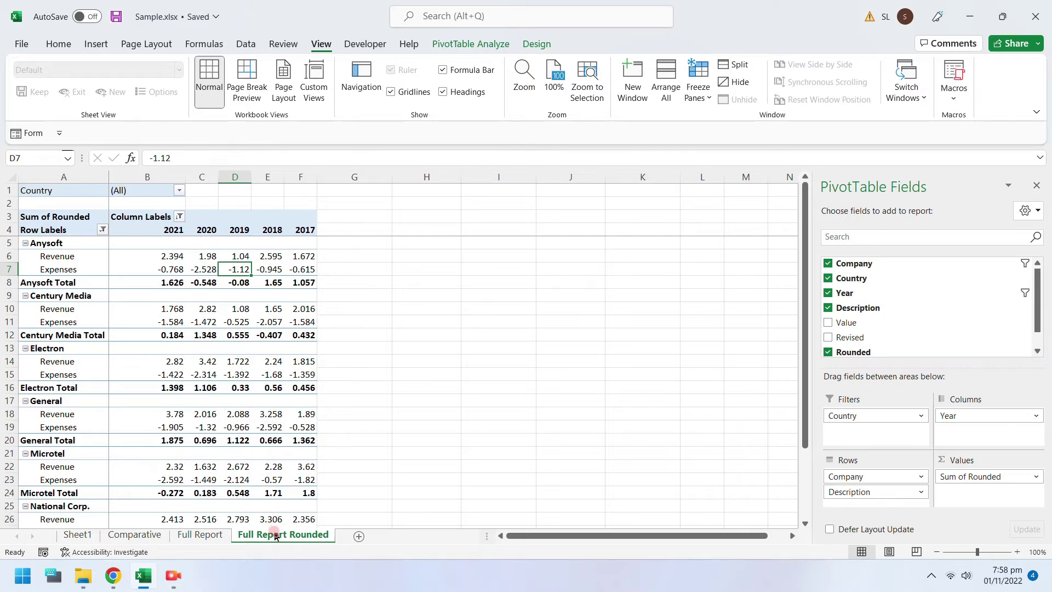
click(235, 388)
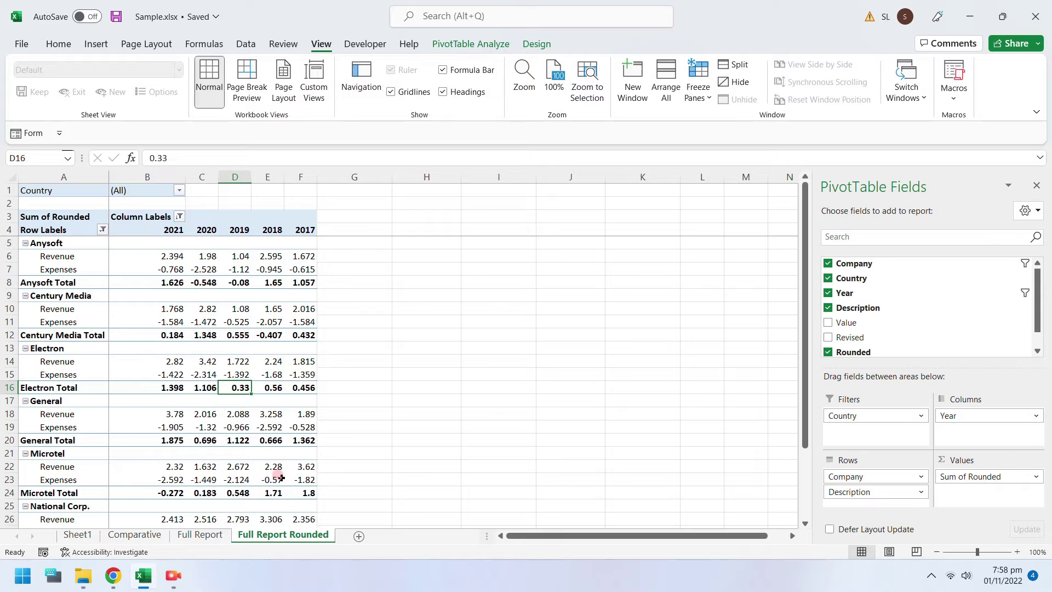
- Create a copy of the Full Report sheet at the end of the workbook
click(202, 539)
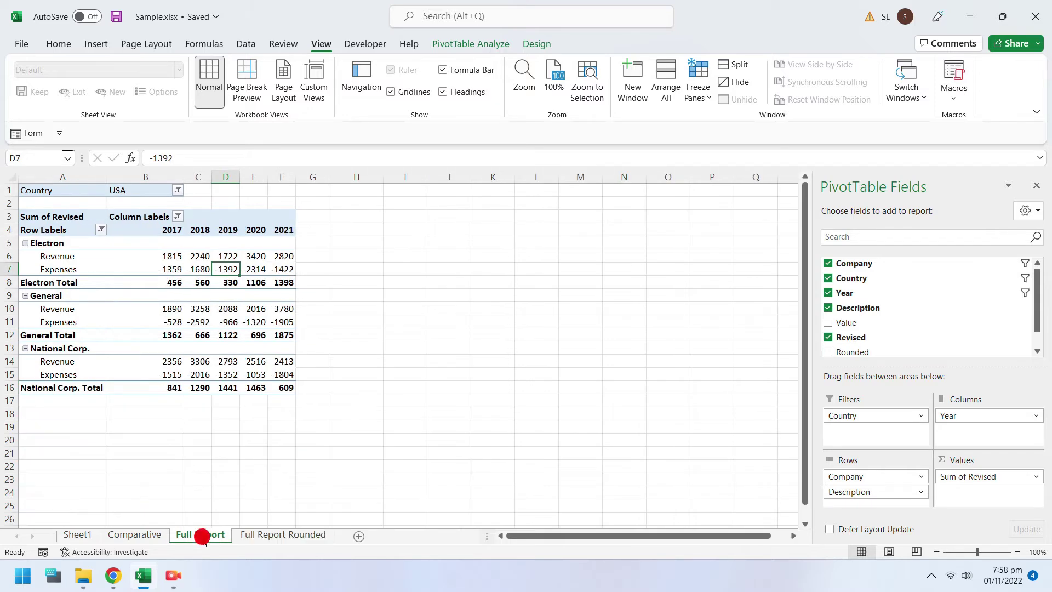
right_click(203, 538)
click(259, 404)
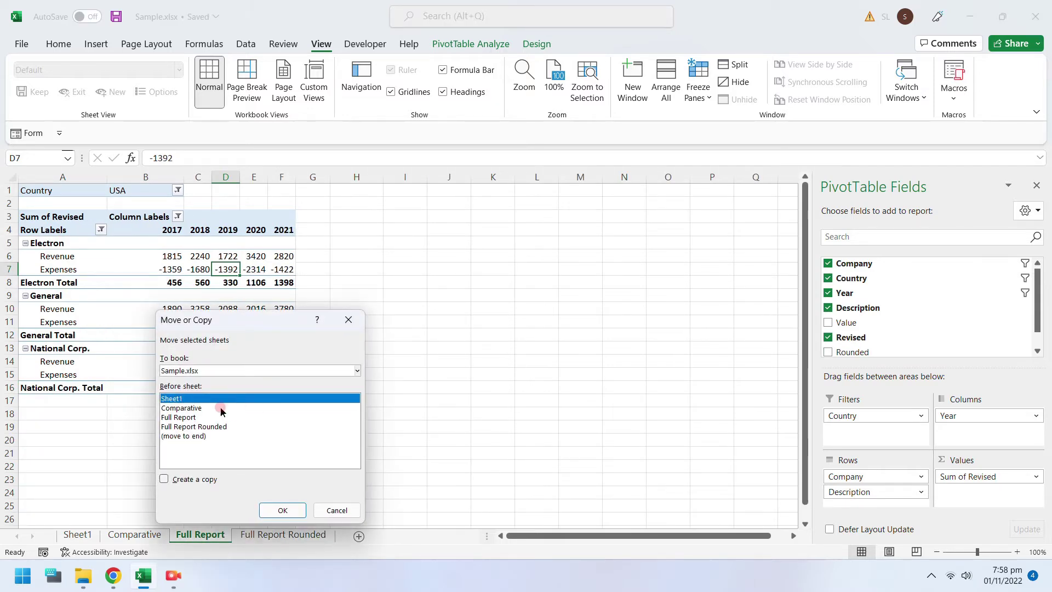
click(182, 437)
click(174, 479)
click(283, 511)
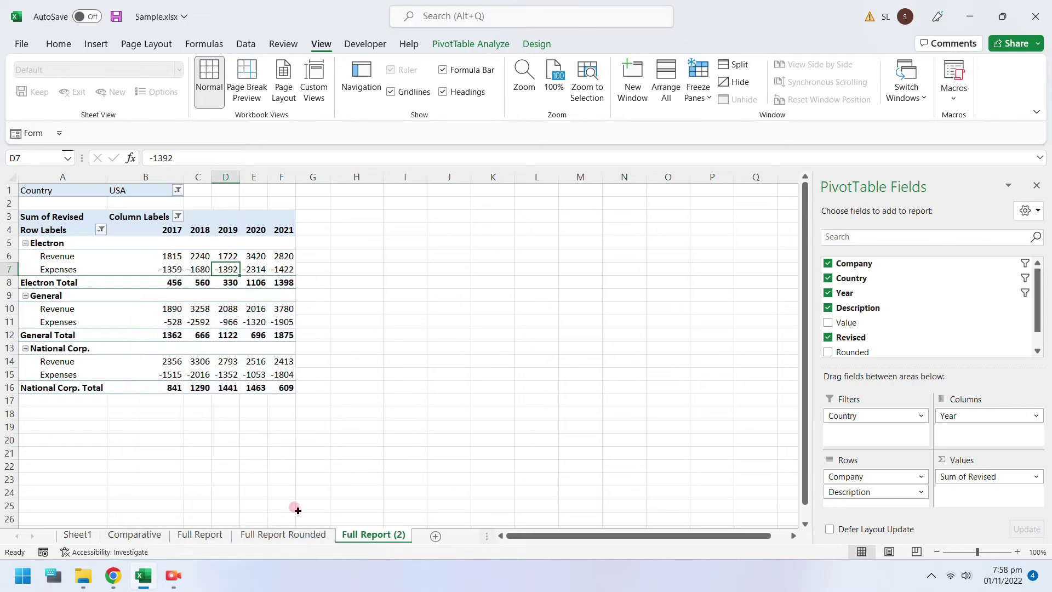
- Rename the copied sheet as Full Report Builtin Profit
double_click(383, 536)
drag(389, 536, 420, 535)
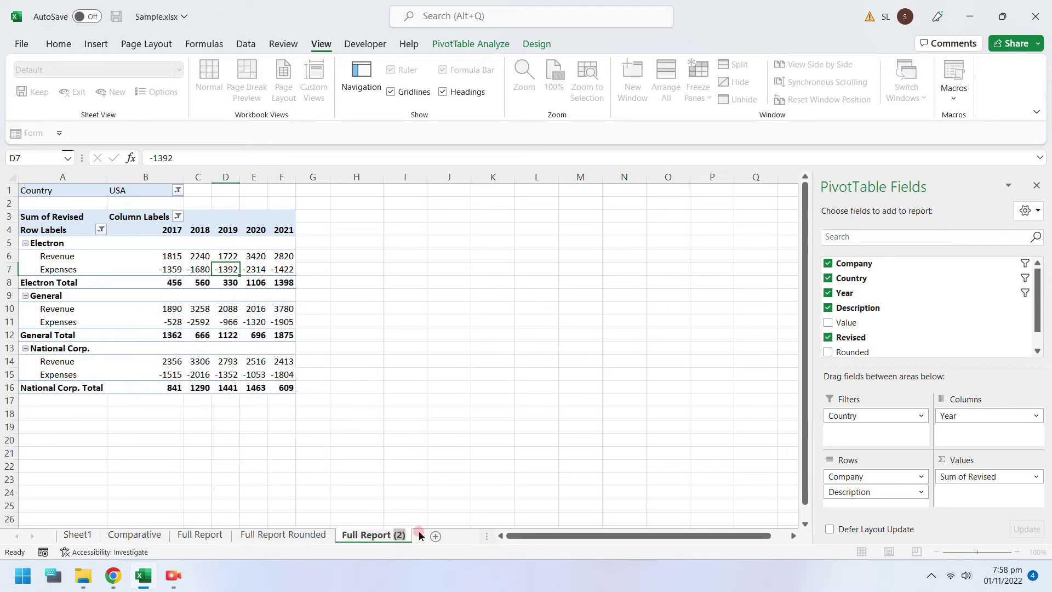
text(Buildin)
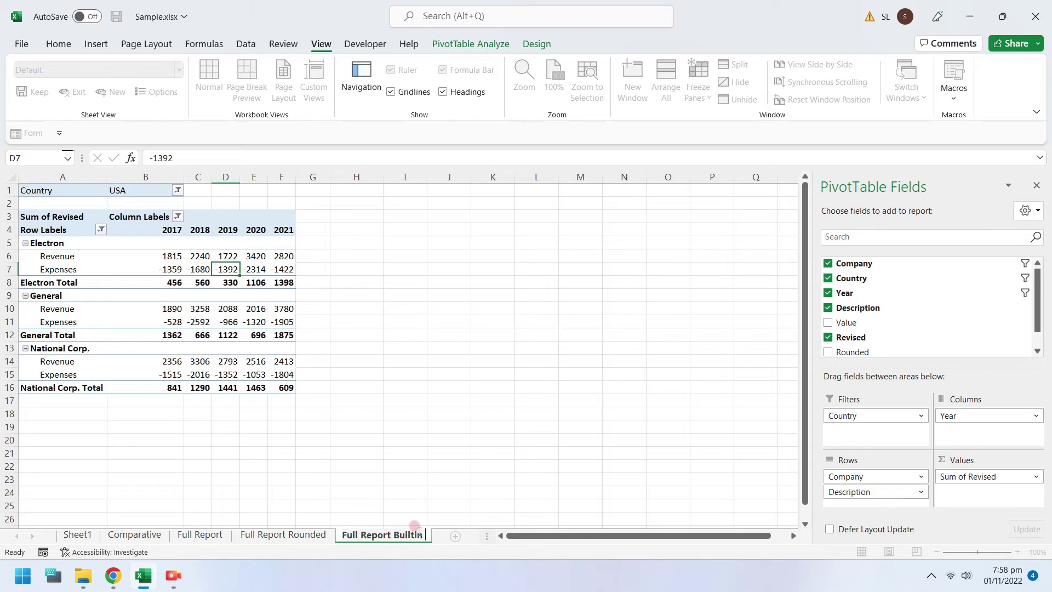
text( Profit)
key(Return)
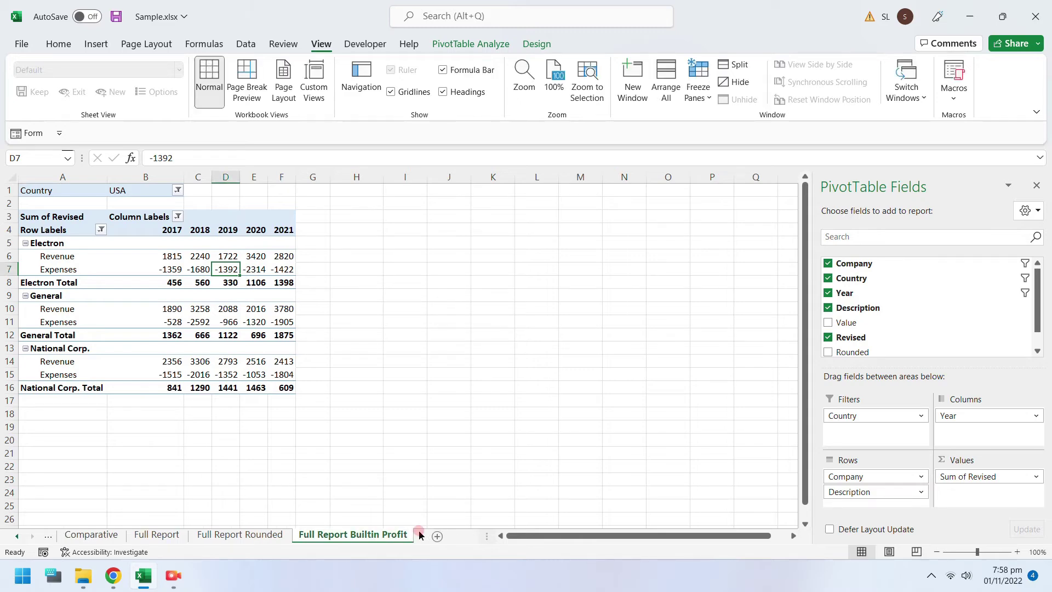
- Turn off the Company subtotals in the Full Report Builtin Profit PivotTable and save the workbook
click(278, 359)
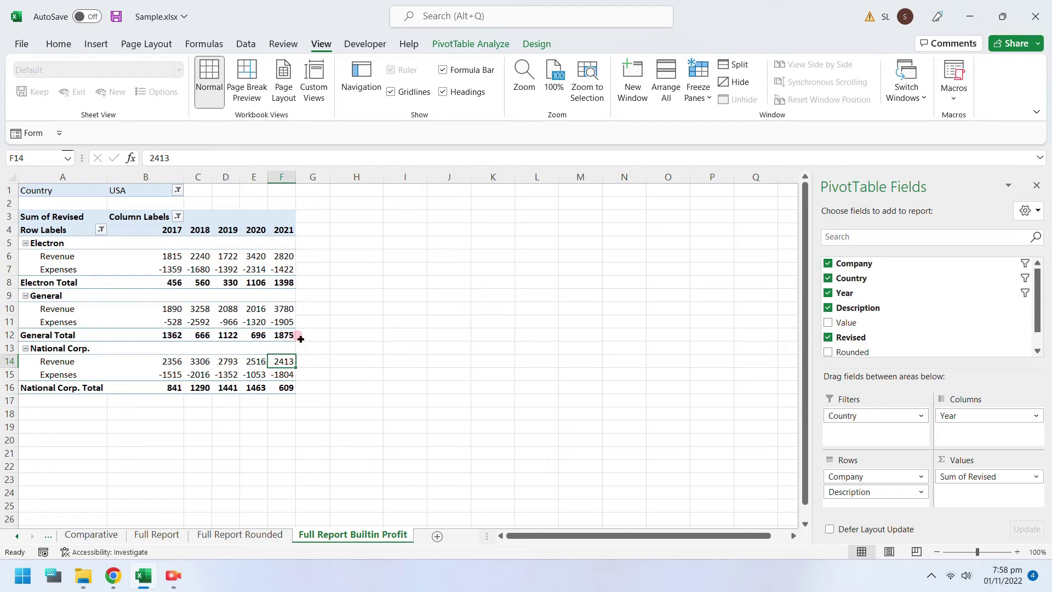
right_click(54, 284)
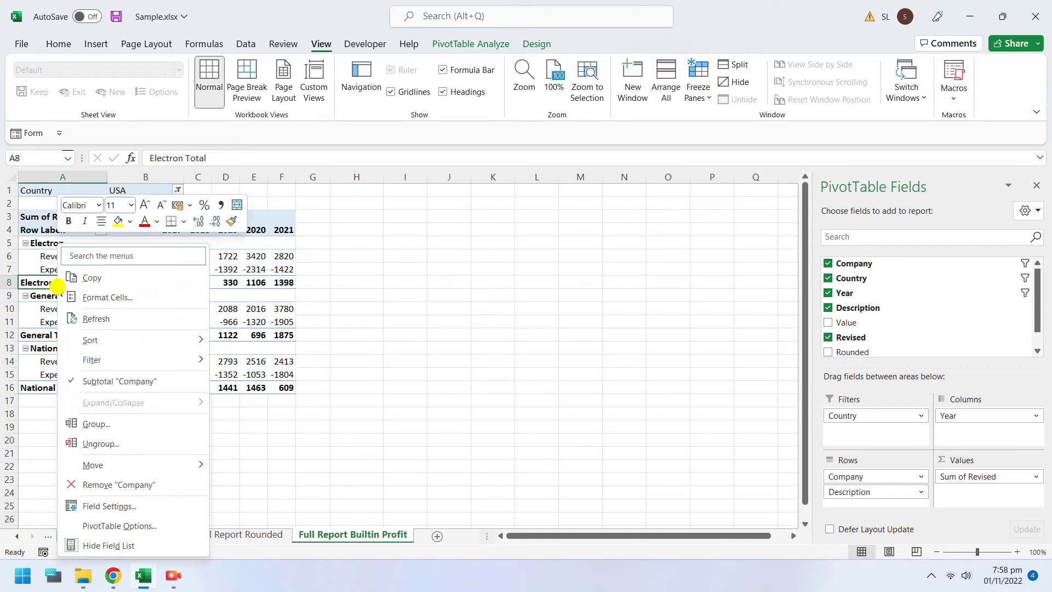
click(124, 380)
click(214, 266)
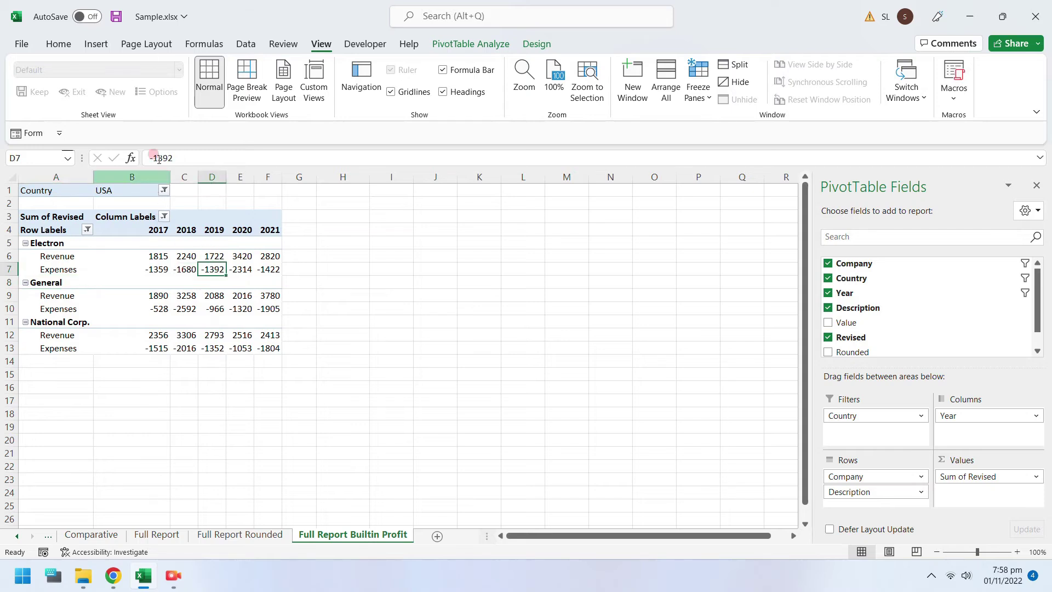
click(115, 17)
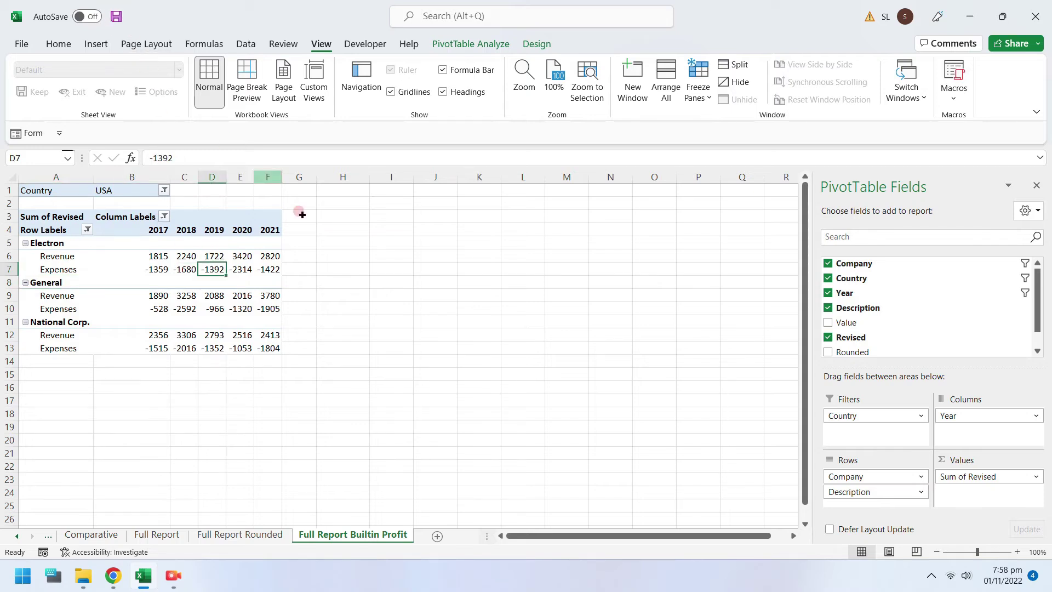
click(707, 78)
click(207, 243)
- Insert a calculated item named Profit into the Description field with the formula =Revenue+ Expenses
click(55, 269)
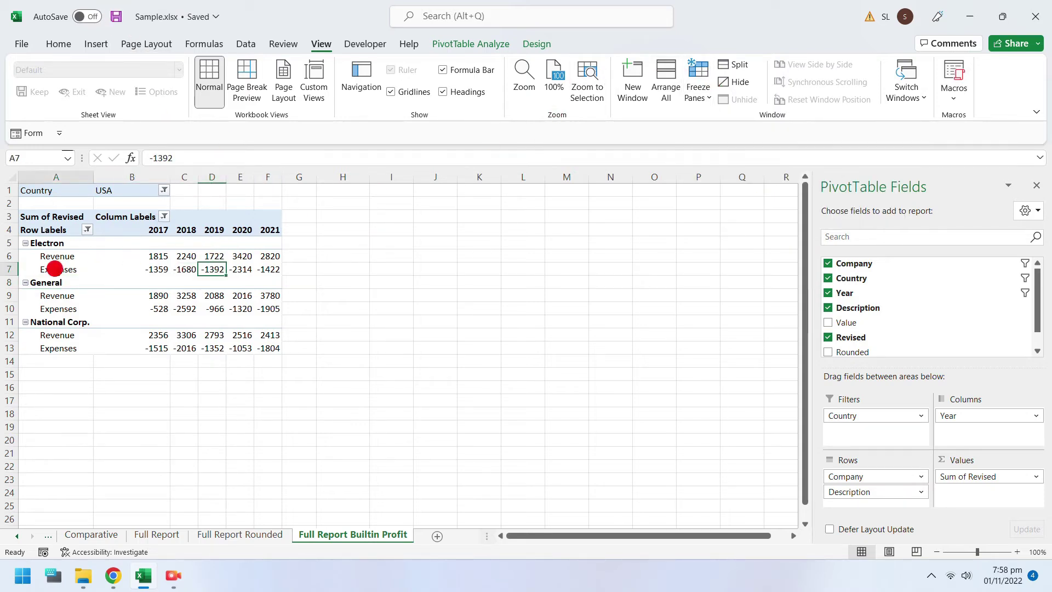
click(470, 45)
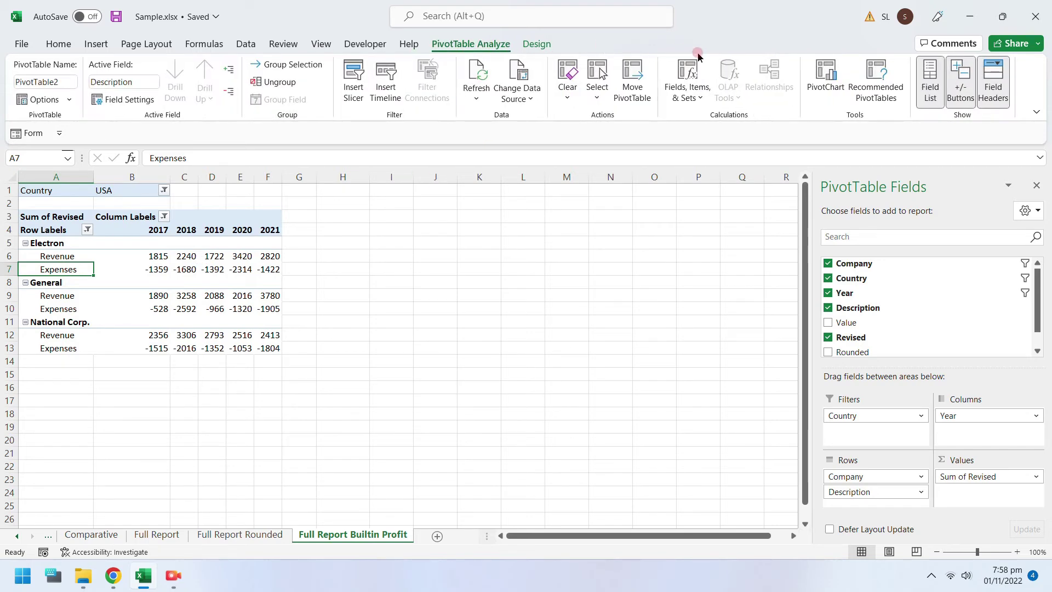
click(684, 87)
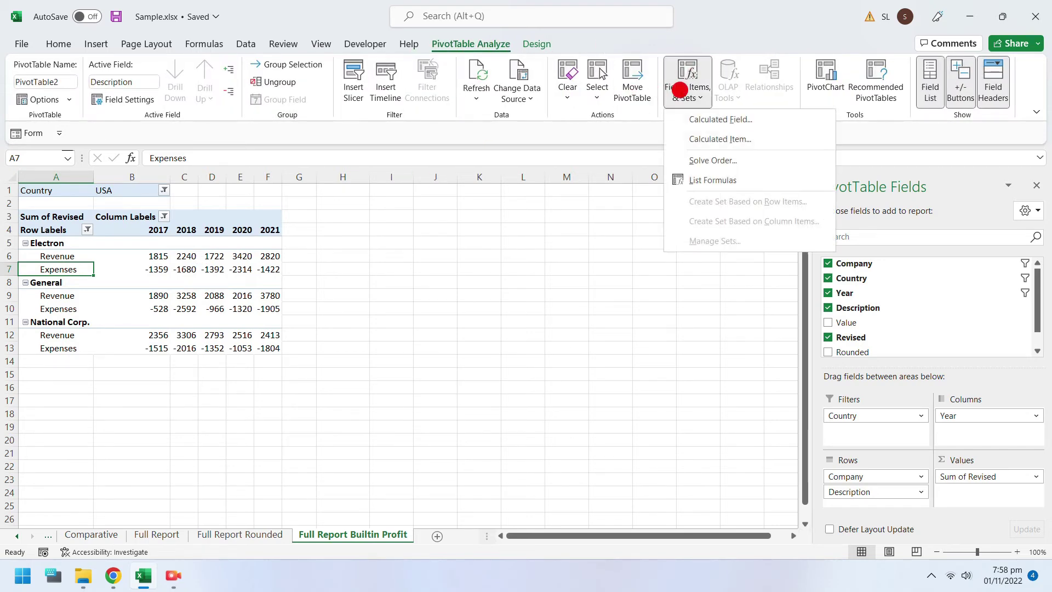
click(696, 141)
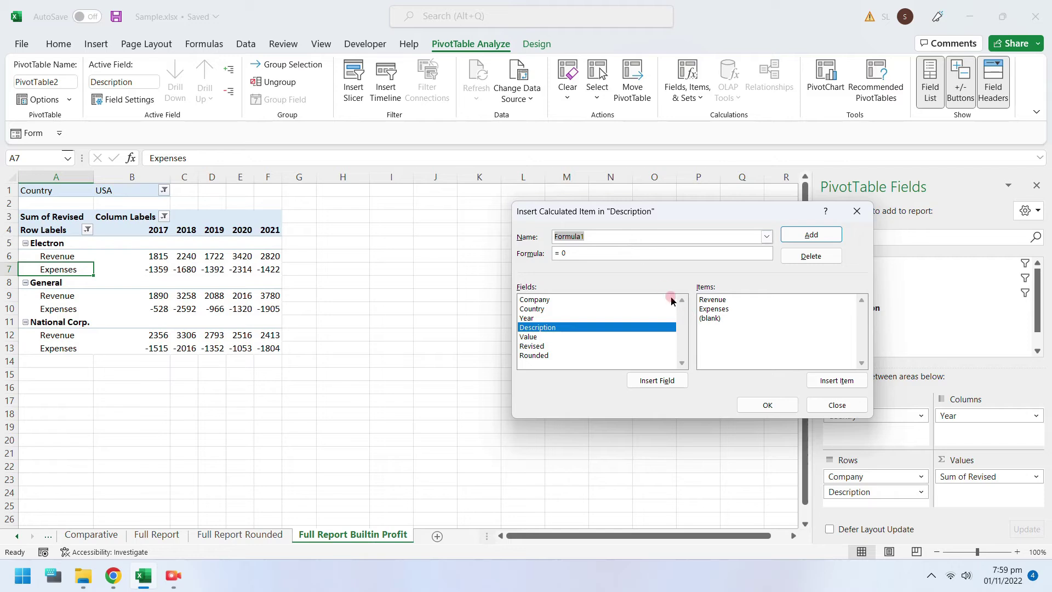
double_click(713, 299)
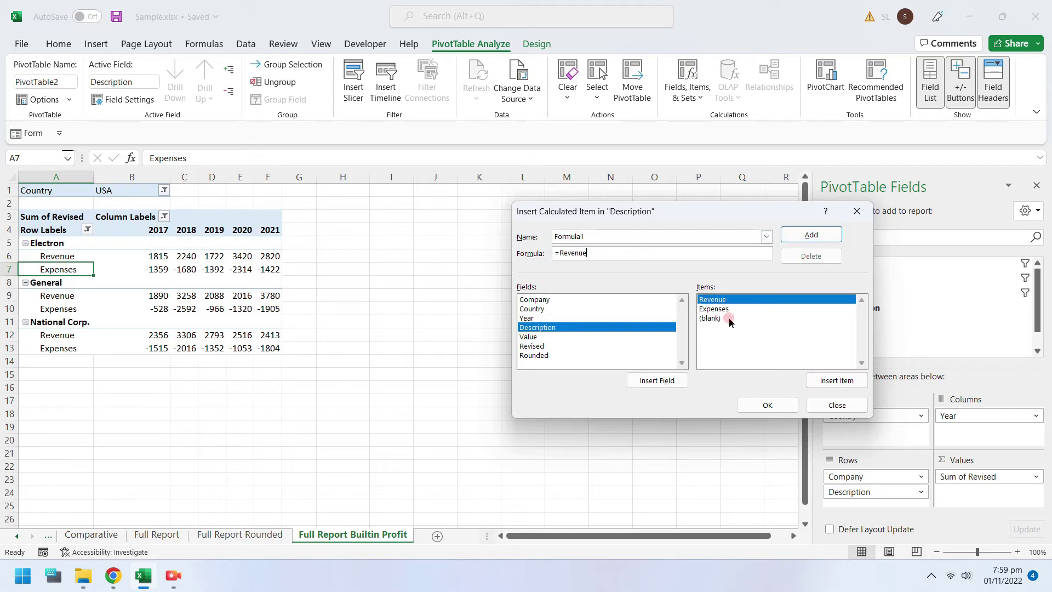
text(+)
double_click(713, 309)
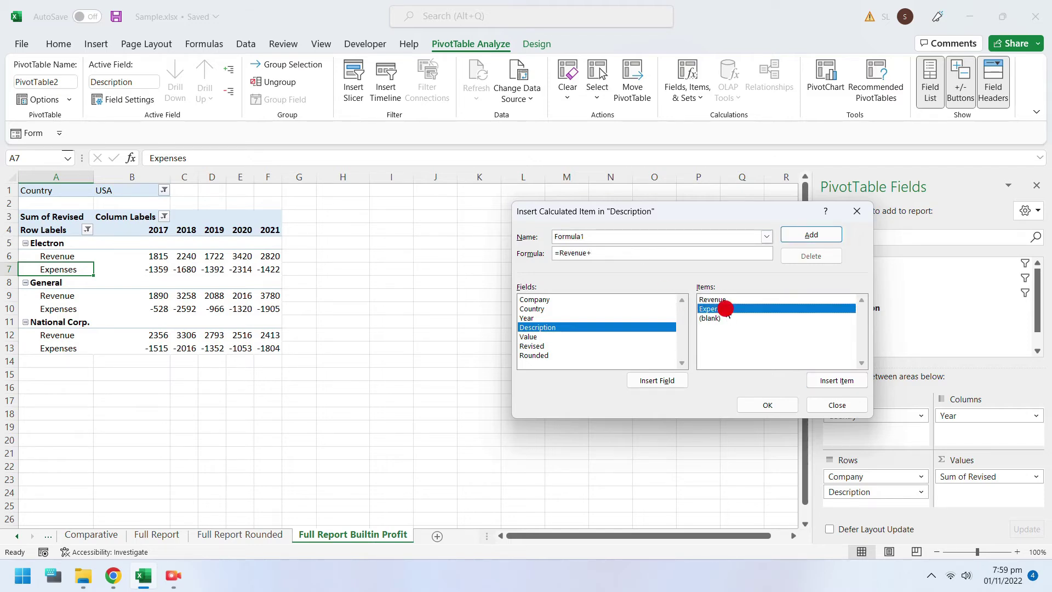
double_click(594, 237)
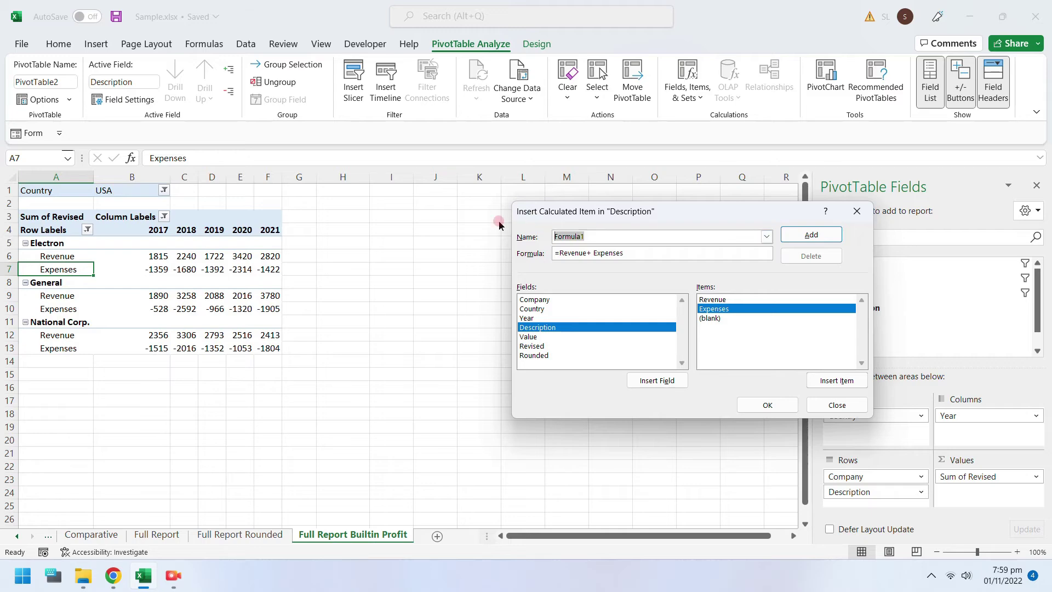
text(P)
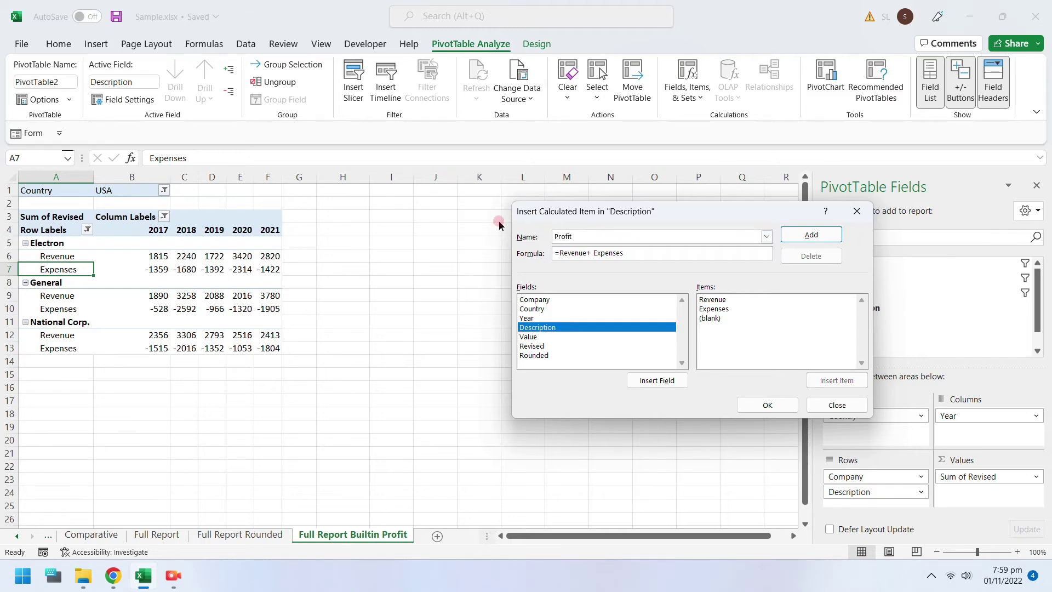
text(rofit)
click(777, 404)
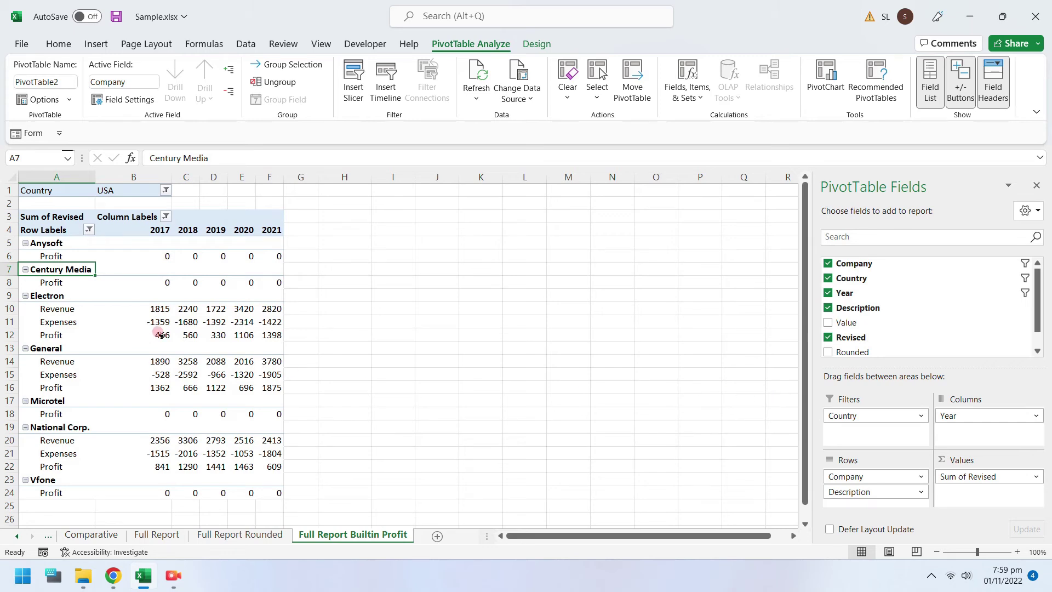
- Select all items, including (blank), in the Company row filter and the Year column filter
click(87, 231)
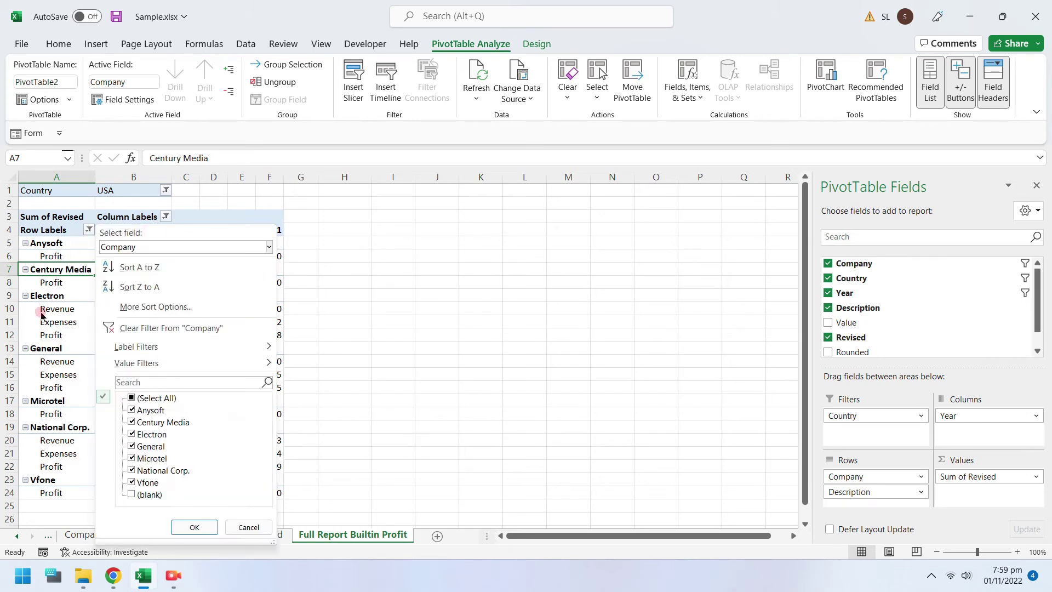
click(131, 400)
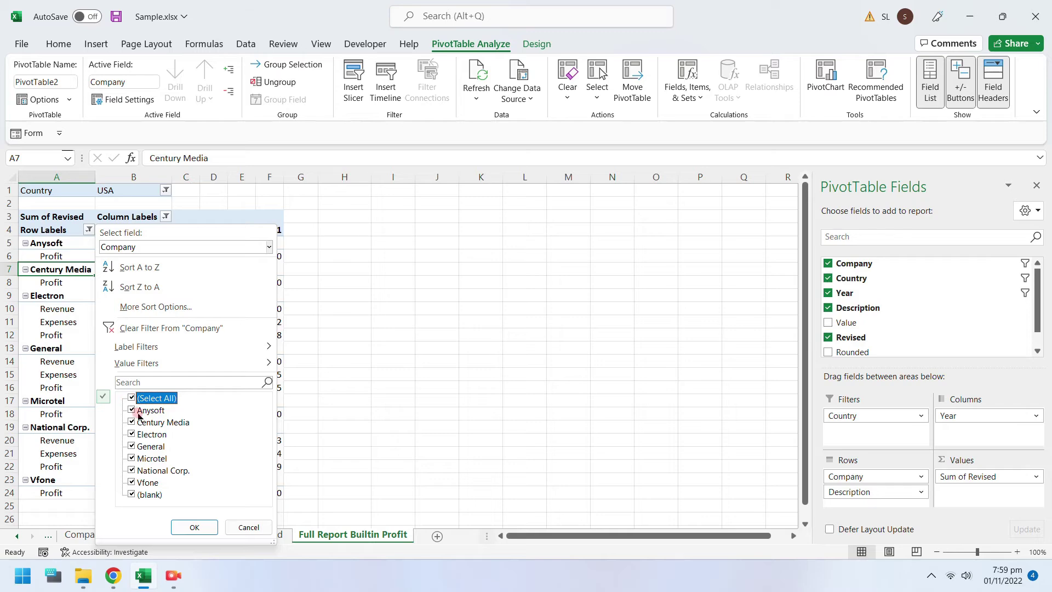
click(195, 527)
click(165, 217)
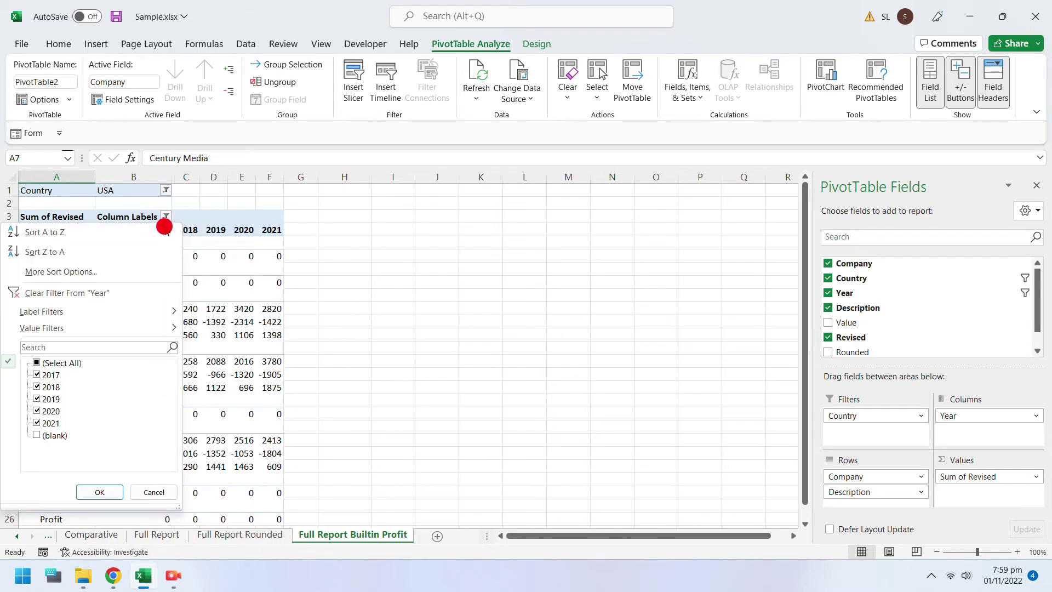
click(37, 363)
click(101, 494)
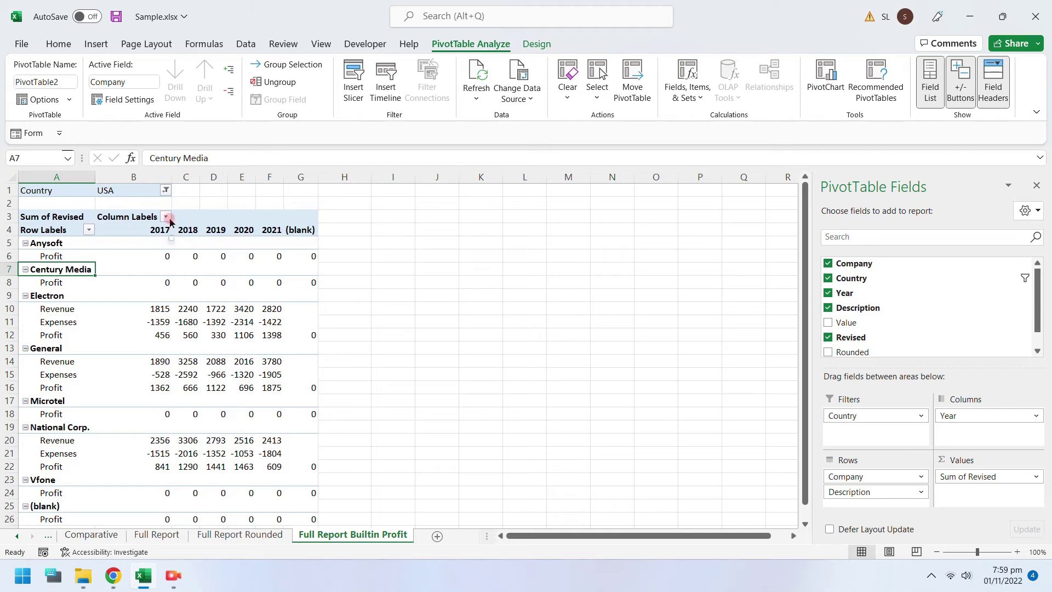
- Set the Country report filter to (All) and exclude (blank) from the Year column filter
click(166, 190)
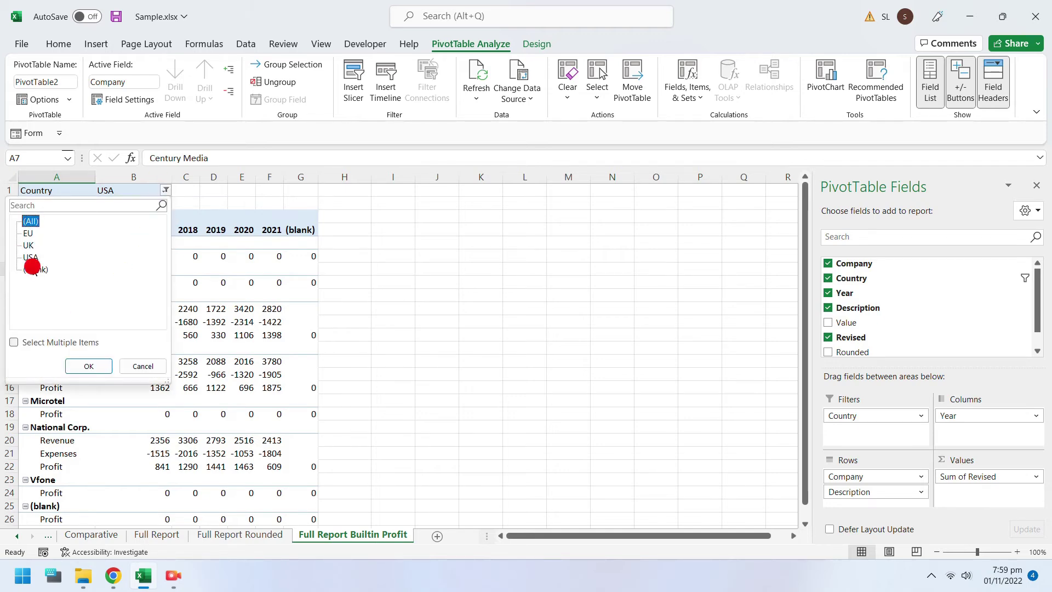
click(74, 365)
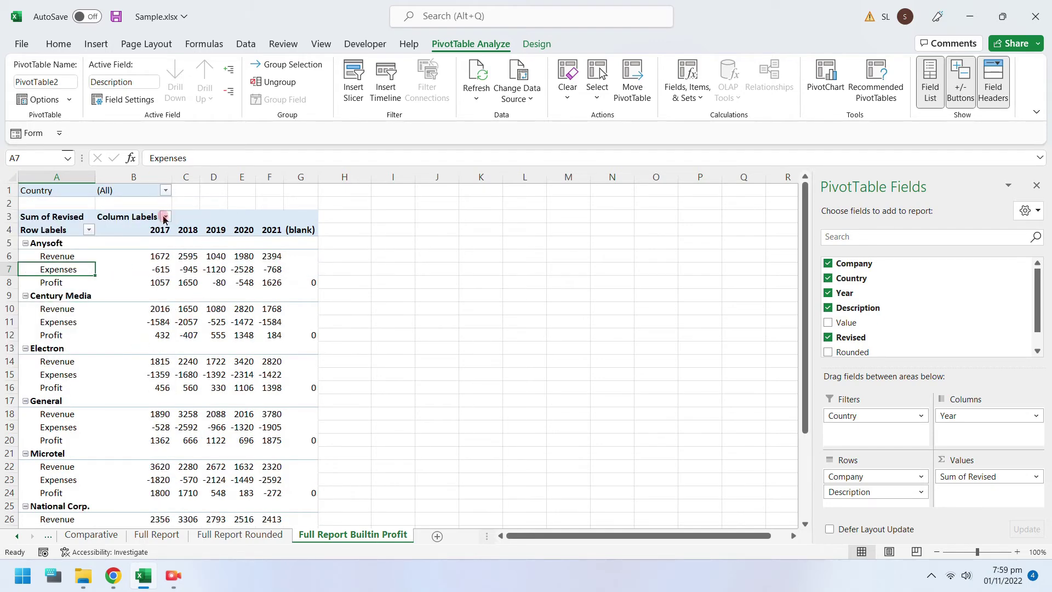
click(165, 218)
click(36, 435)
click(99, 490)
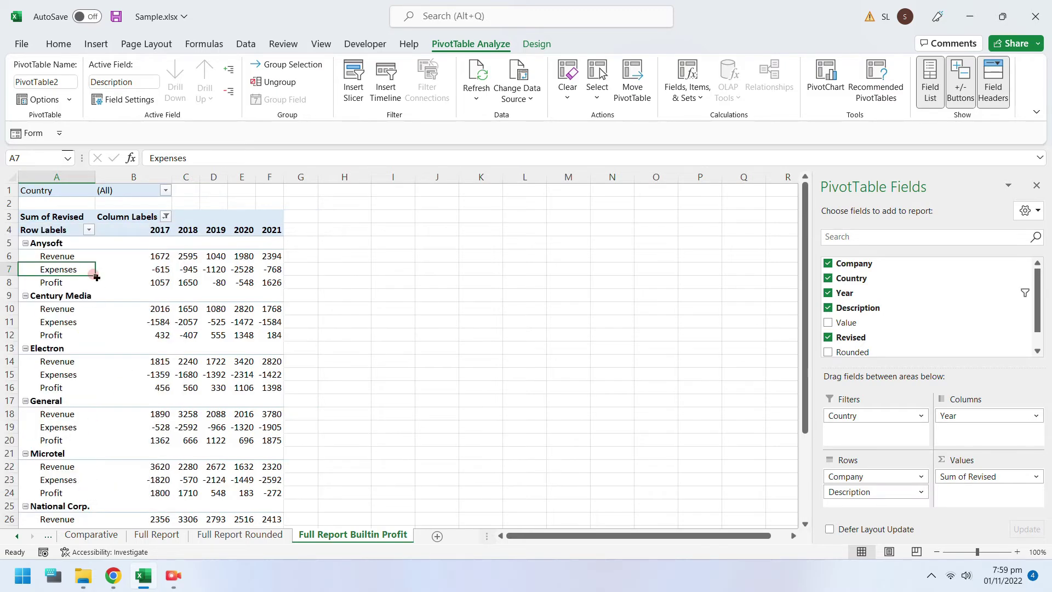
- Exclude the Profit item from the Description row filter
click(93, 232)
click(131, 445)
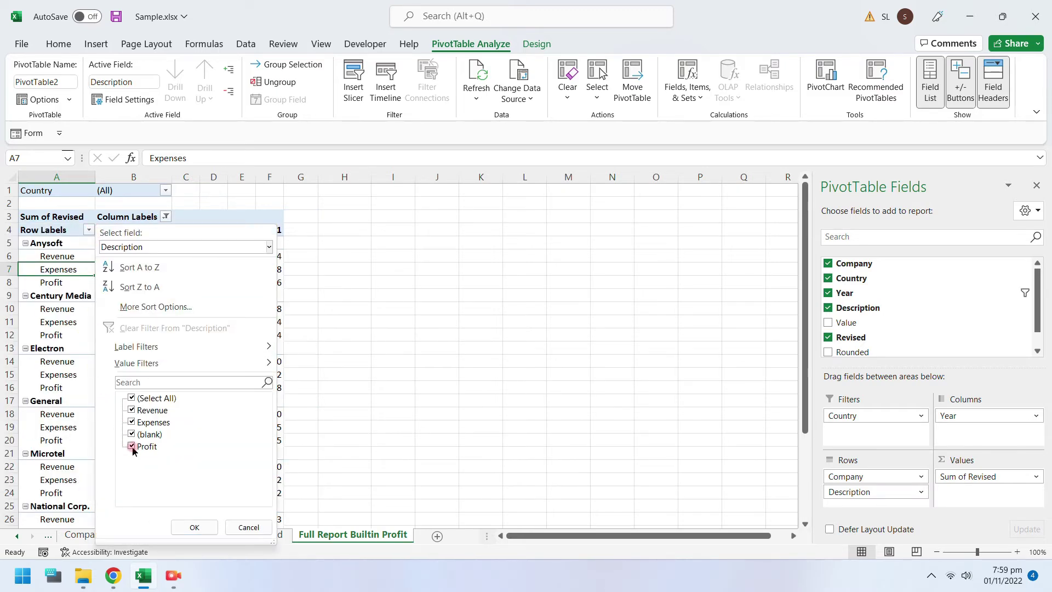
click(193, 525)
- Examine the Sum of Revised field options, the row and column filter lists, and the report's rows for the Profit item
click(213, 361)
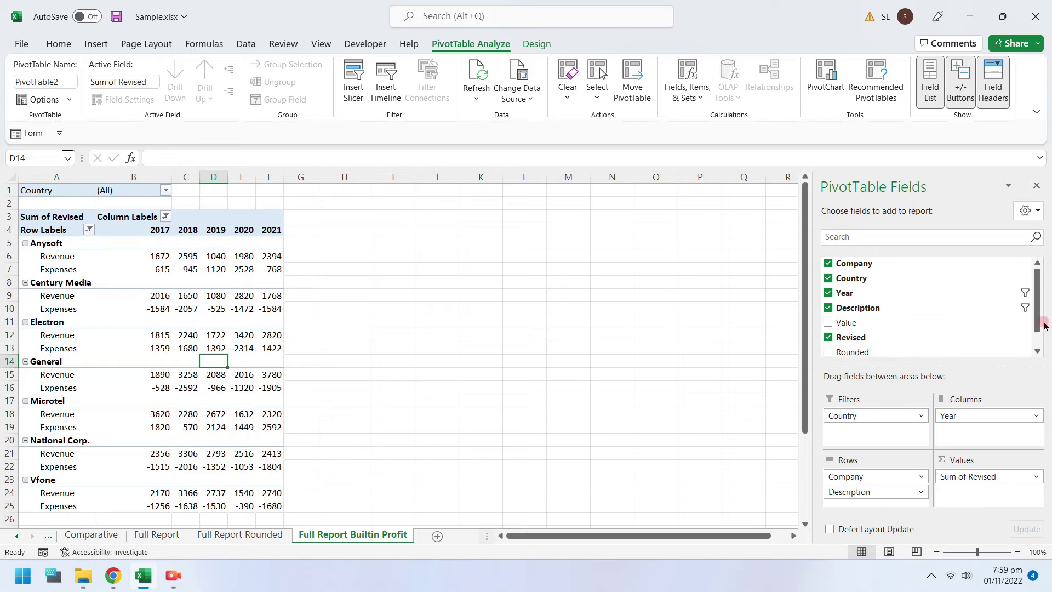
click(1020, 479)
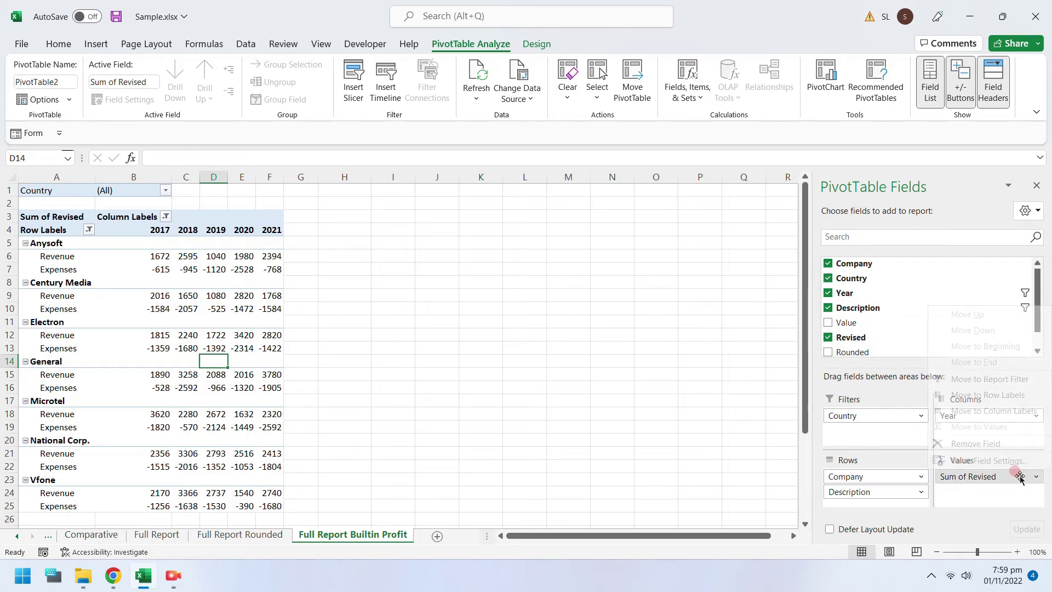
click(1015, 493)
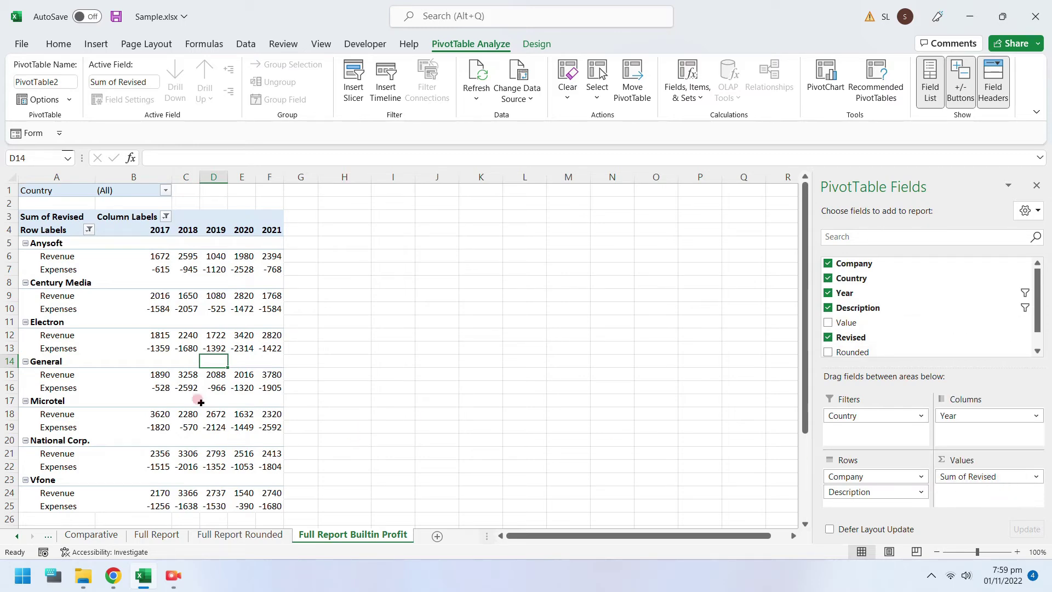
click(89, 229)
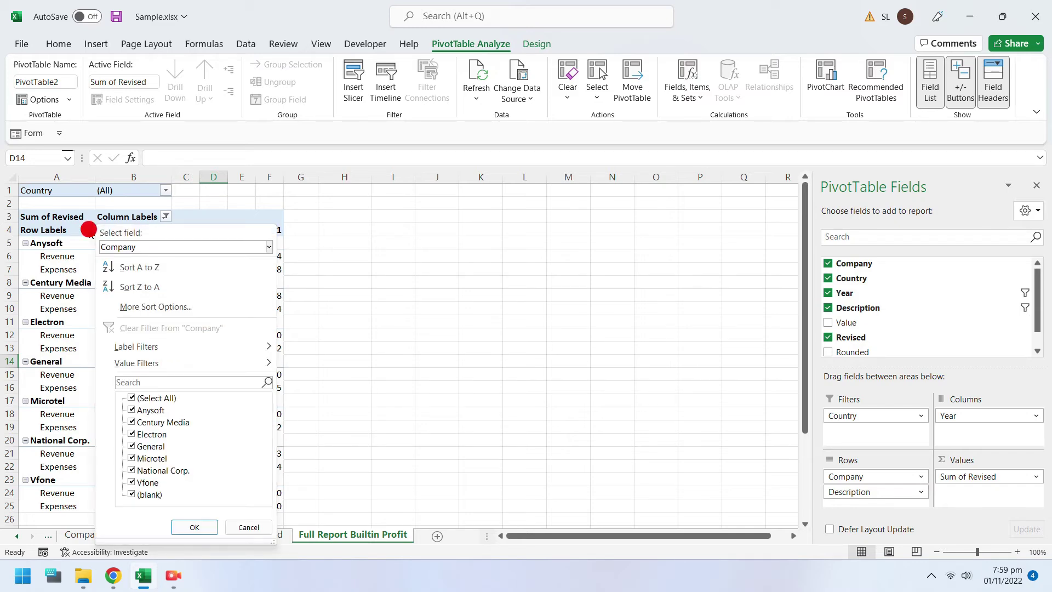
click(165, 217)
click(165, 218)
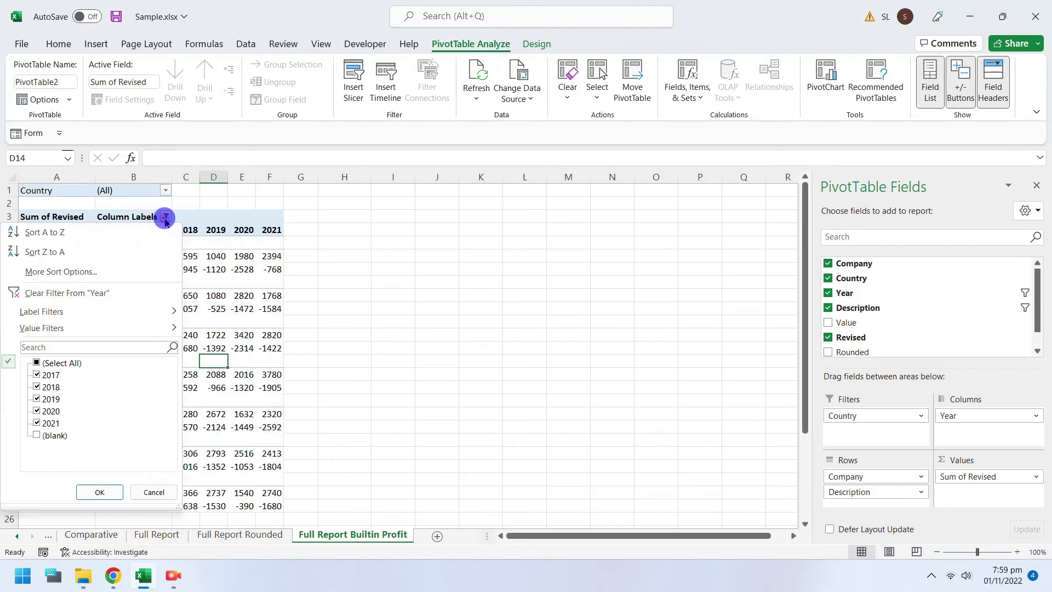
click(165, 217)
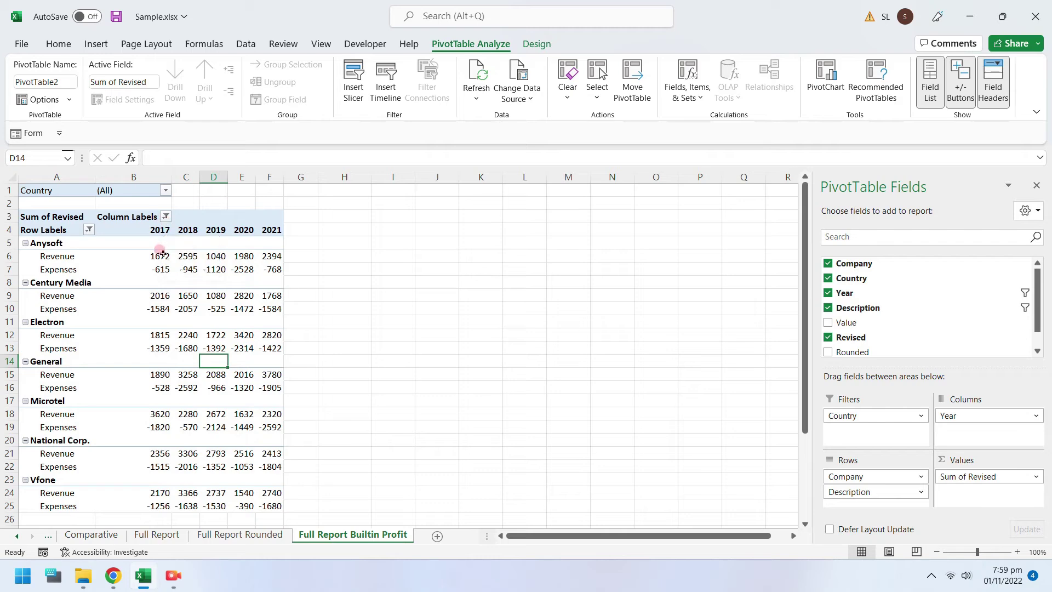
scroll(216, 418, down, 4)
scroll(218, 416, up, 4)
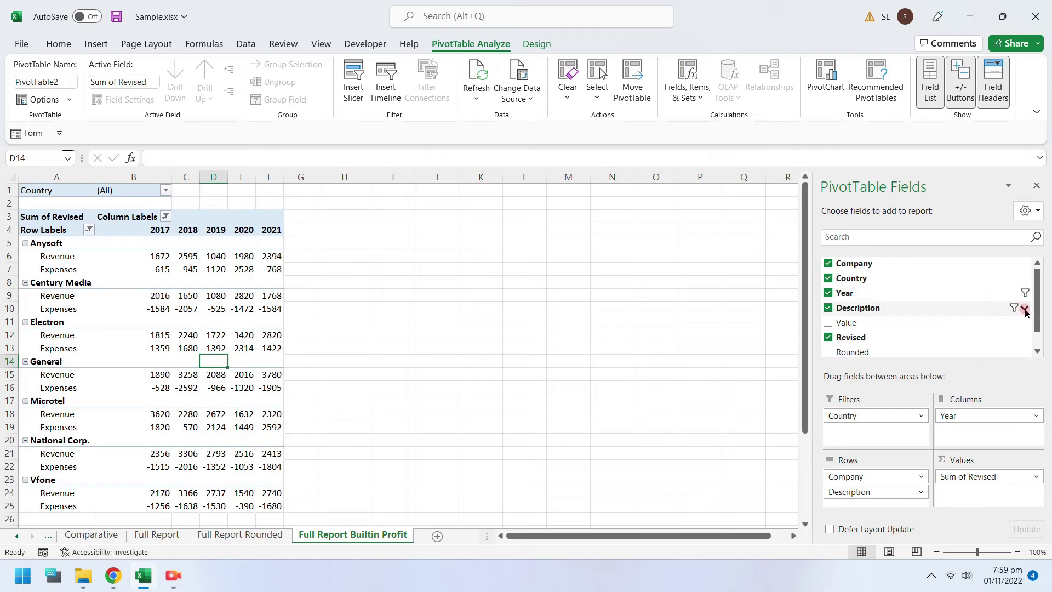
- Include Profit in the Description field's filter and exclude (blank)
click(1025, 307)
click(676, 217)
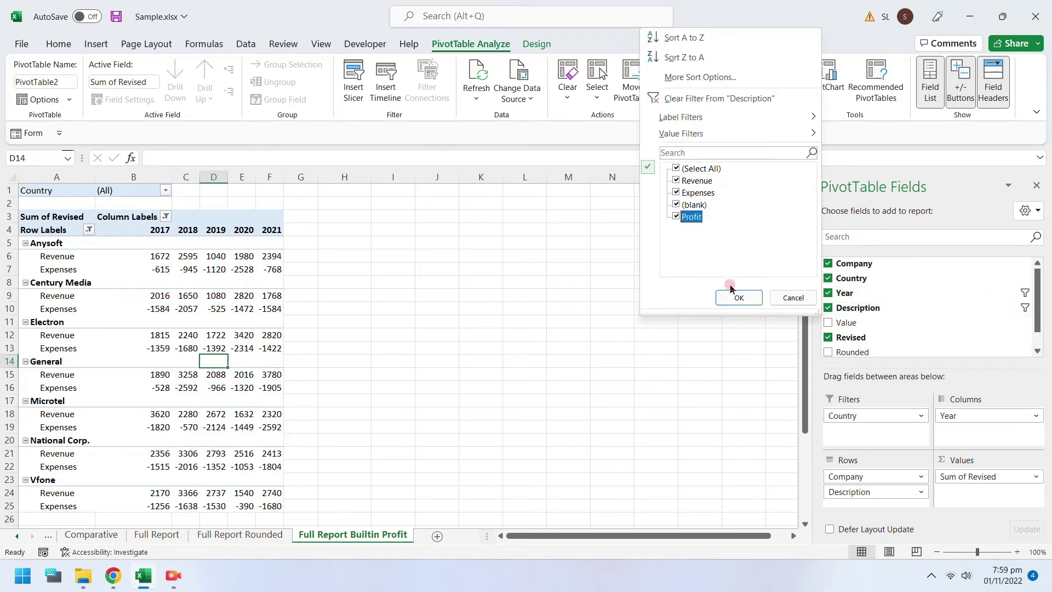
click(677, 205)
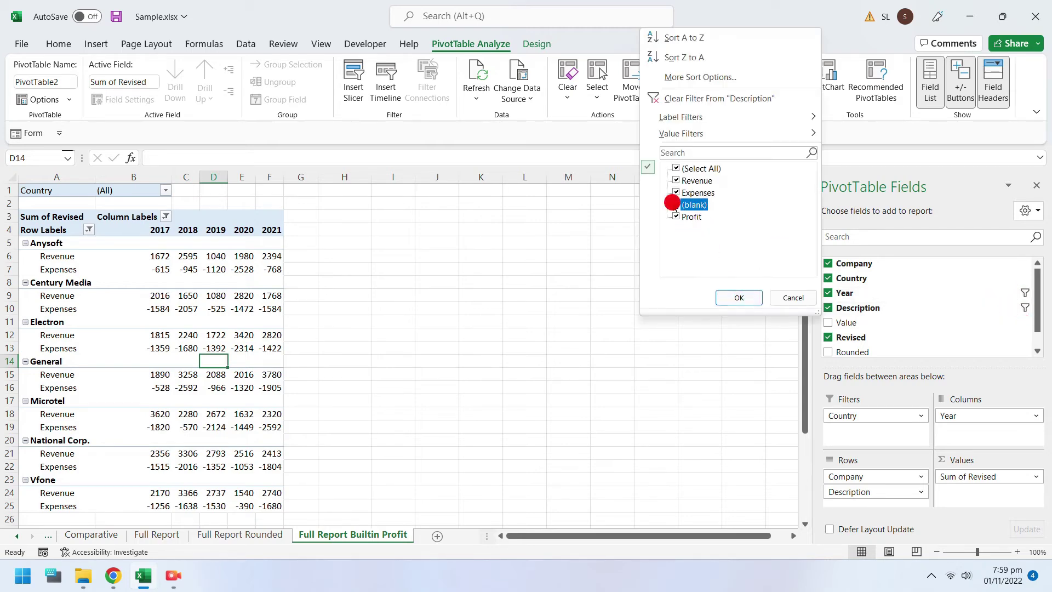
click(739, 298)
- Check the Anysoft and Electron Profit figures against the sums of their Revenue and Expenses cells, and save the workbook
drag(62, 255, 274, 282)
drag(160, 269, 180, 251)
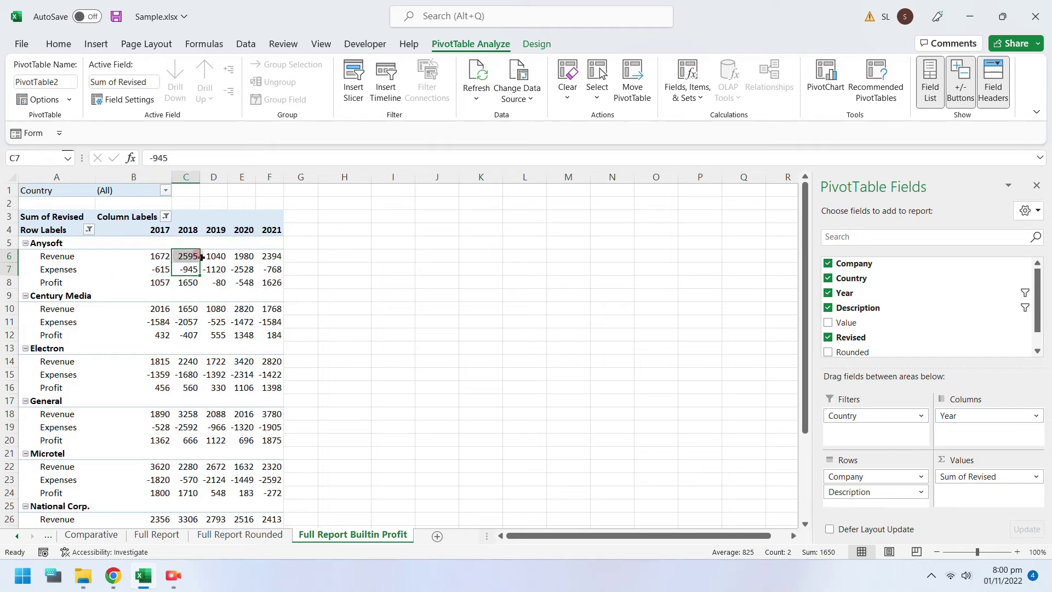
click(186, 377)
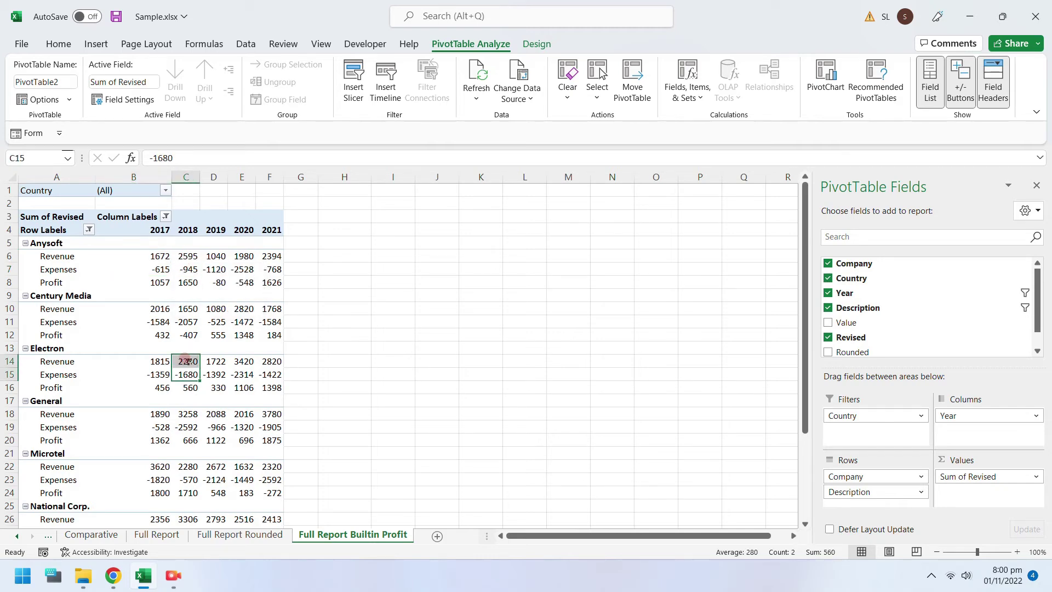
click(243, 375)
click(116, 17)
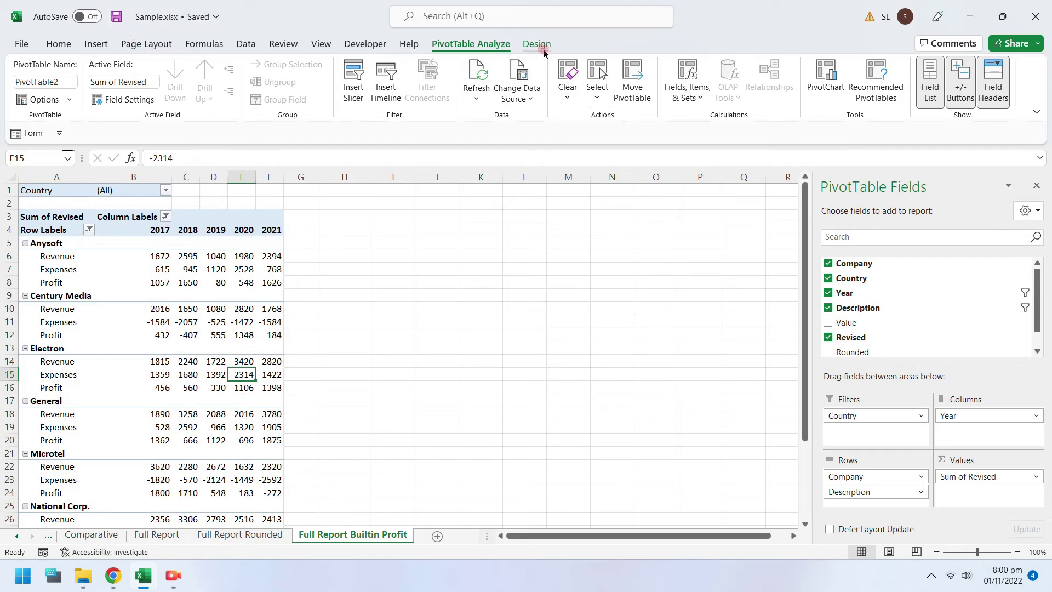
- Review the calculated item solve order of the PivotTable without changing it
click(689, 101)
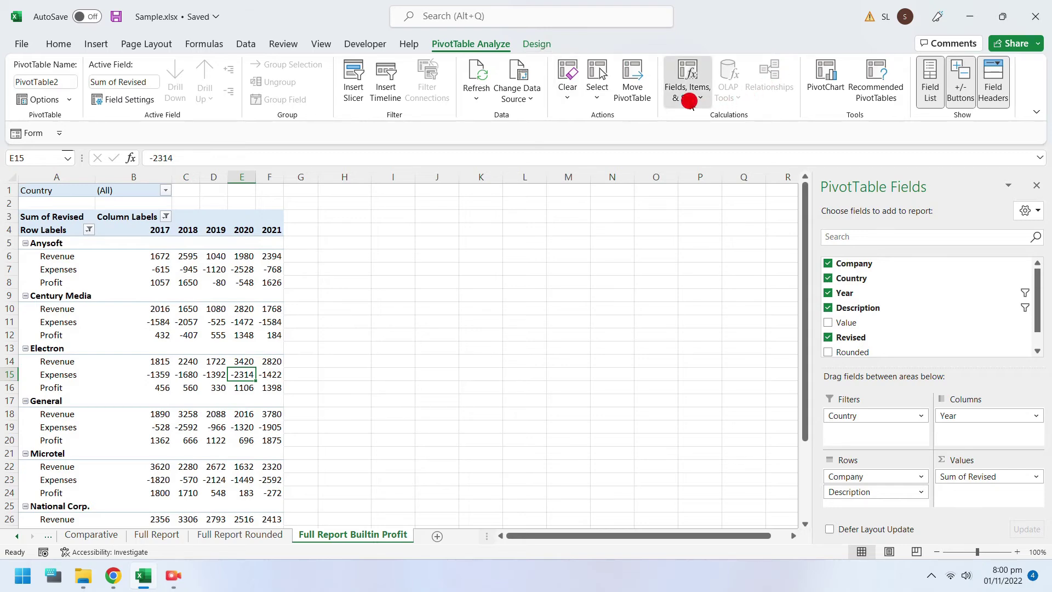
click(704, 160)
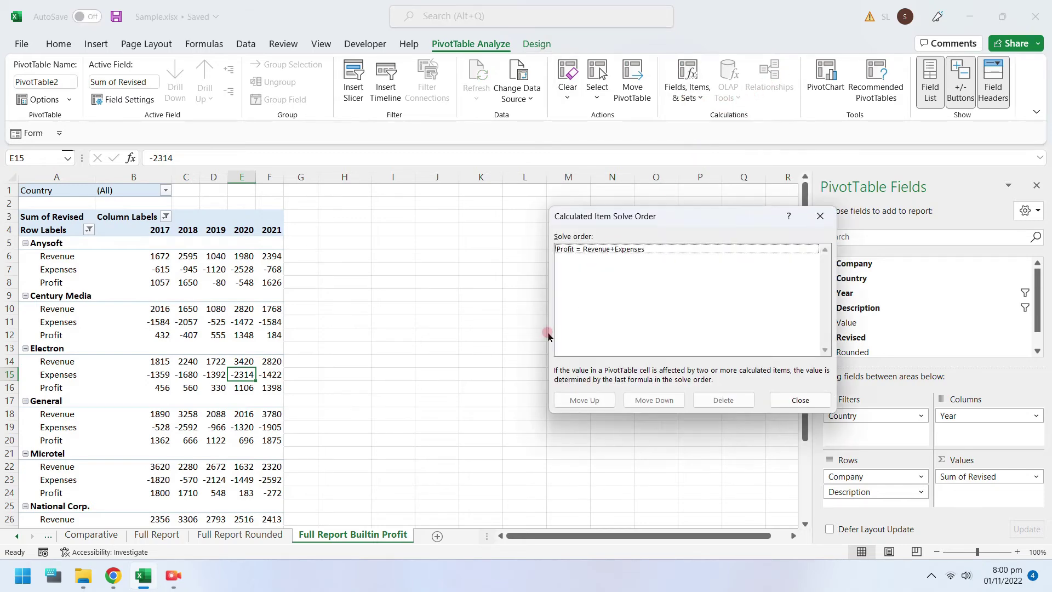
click(578, 253)
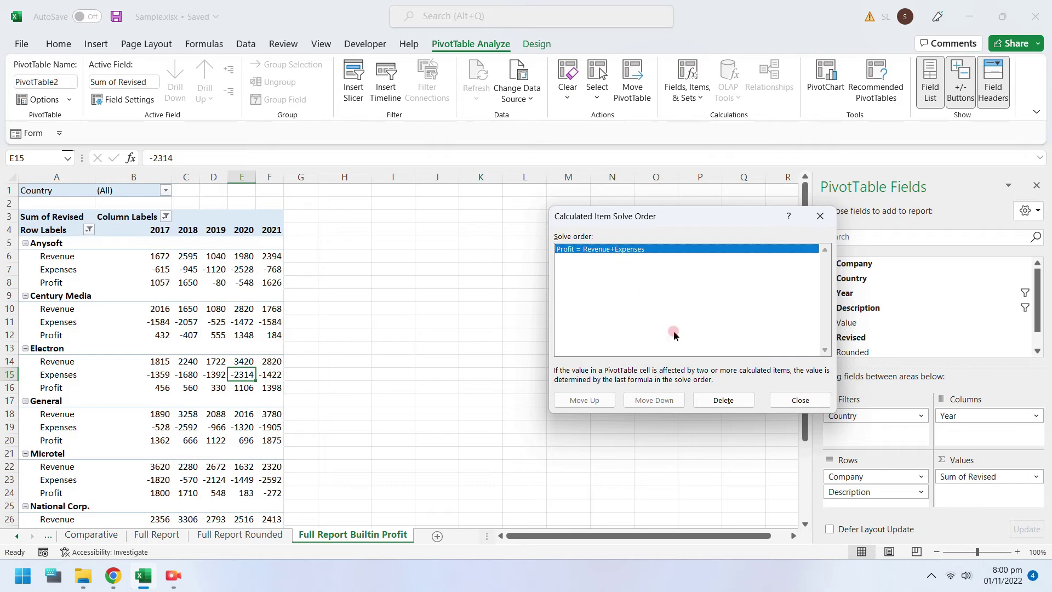
click(801, 400)
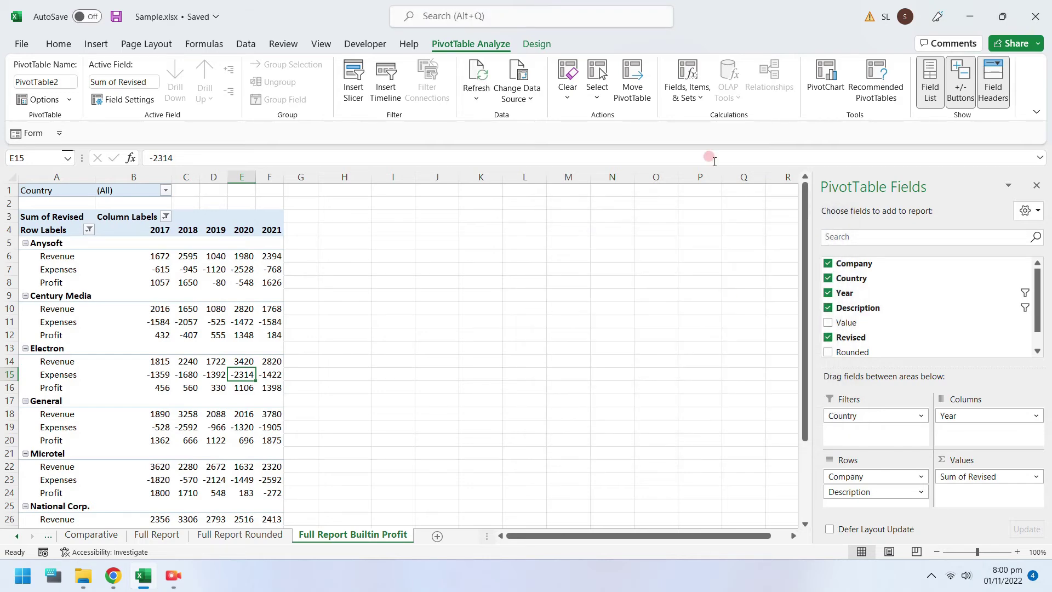
- List the PivotTable's formulas on a new sheet and review its calculated item and calculated field entries
click(691, 97)
click(705, 183)
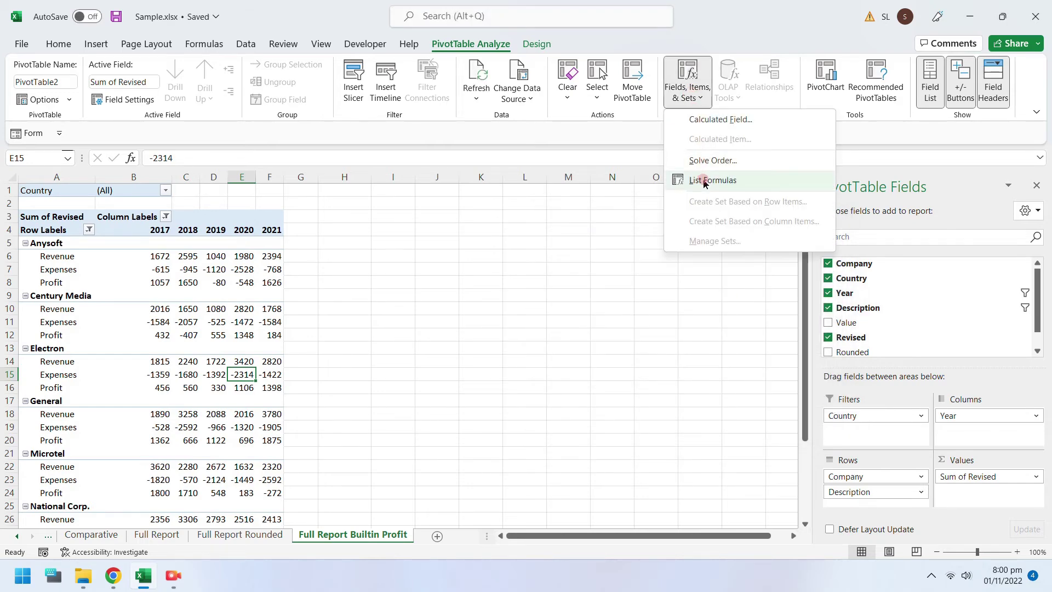
drag(71, 269, 198, 272)
drag(180, 223, 47, 209)
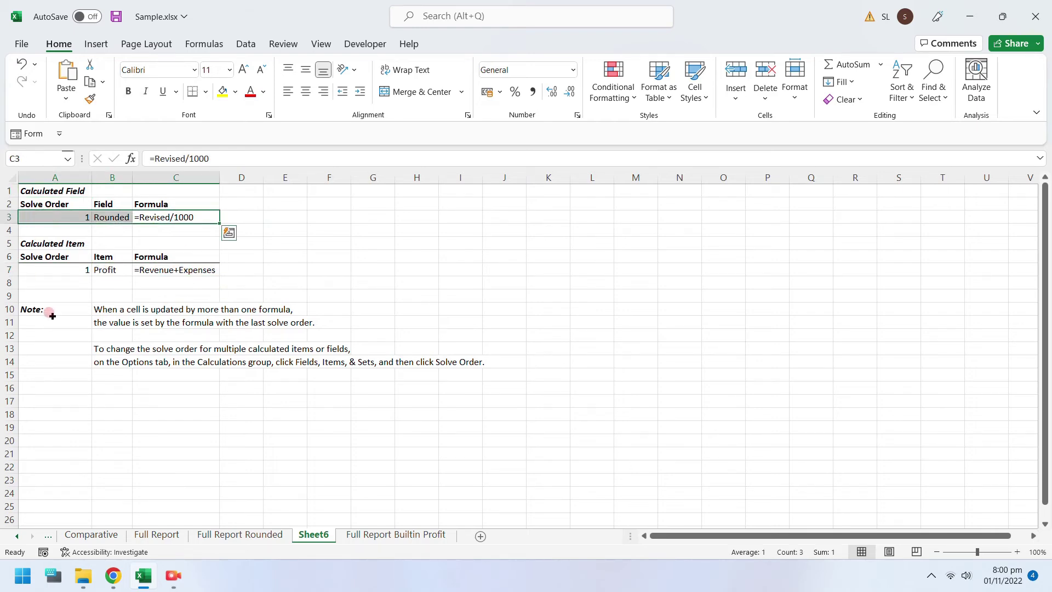
- Preview the available PivotTable styles on the Full Report Builtin Profit sheet without applying one
click(353, 534)
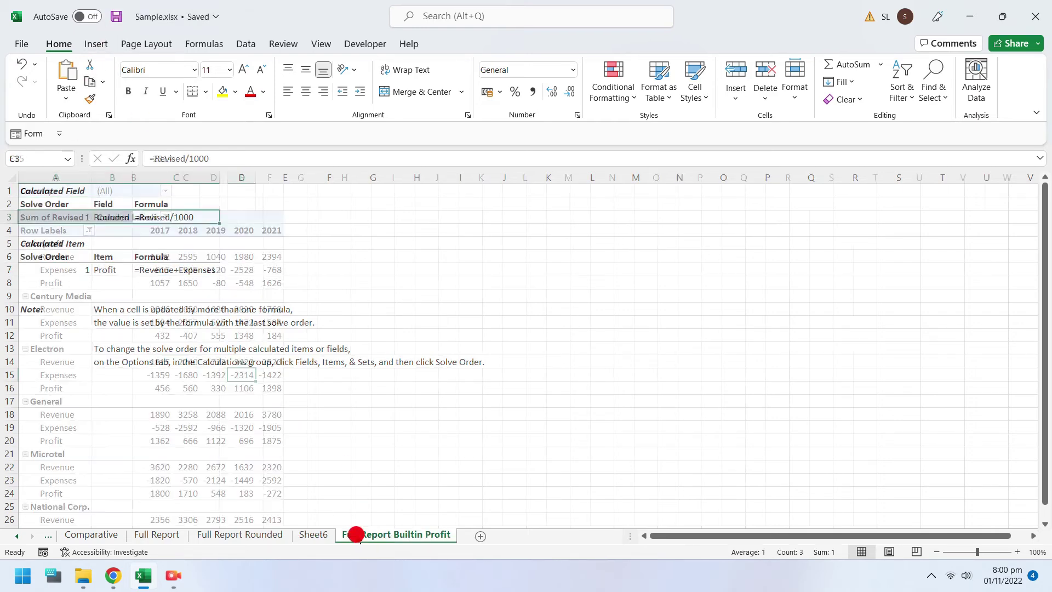
click(537, 44)
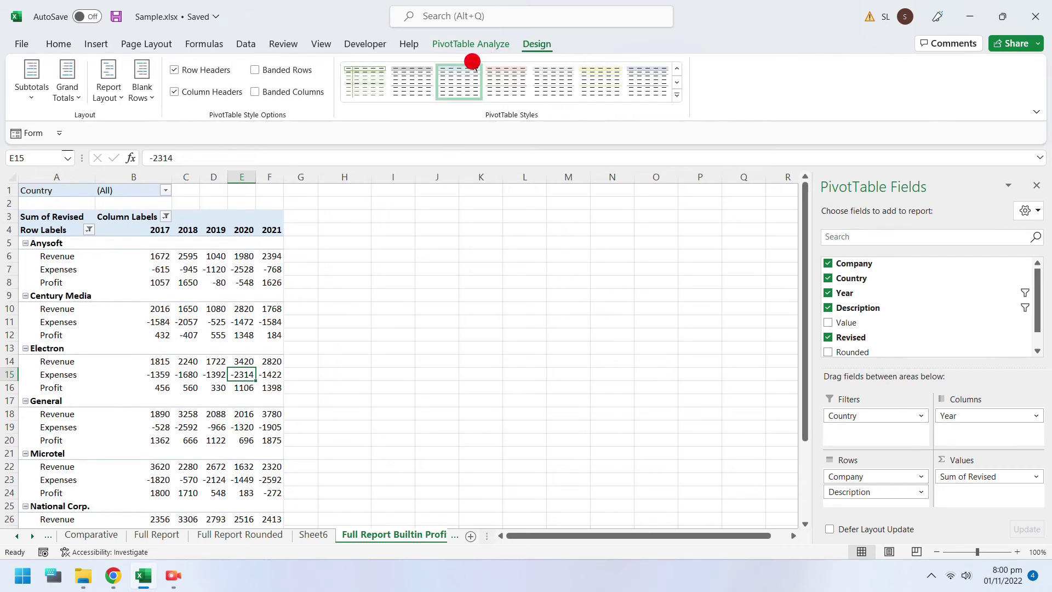
click(681, 98)
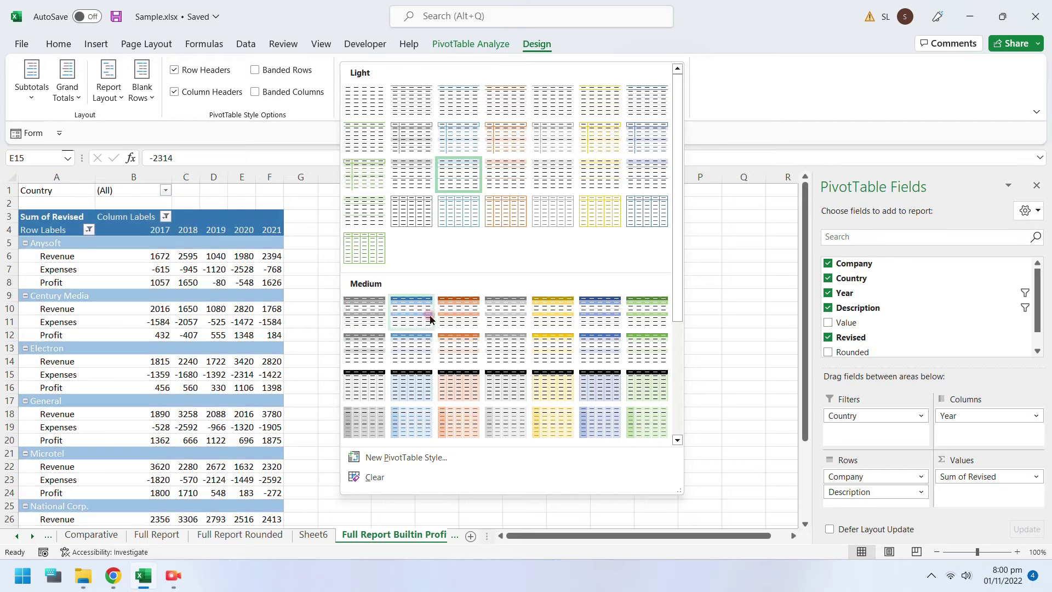
click(301, 458)
- Apply the first gray Medium style to the PivotTable on the Full Report Rounded sheet and look over the whole report
click(265, 533)
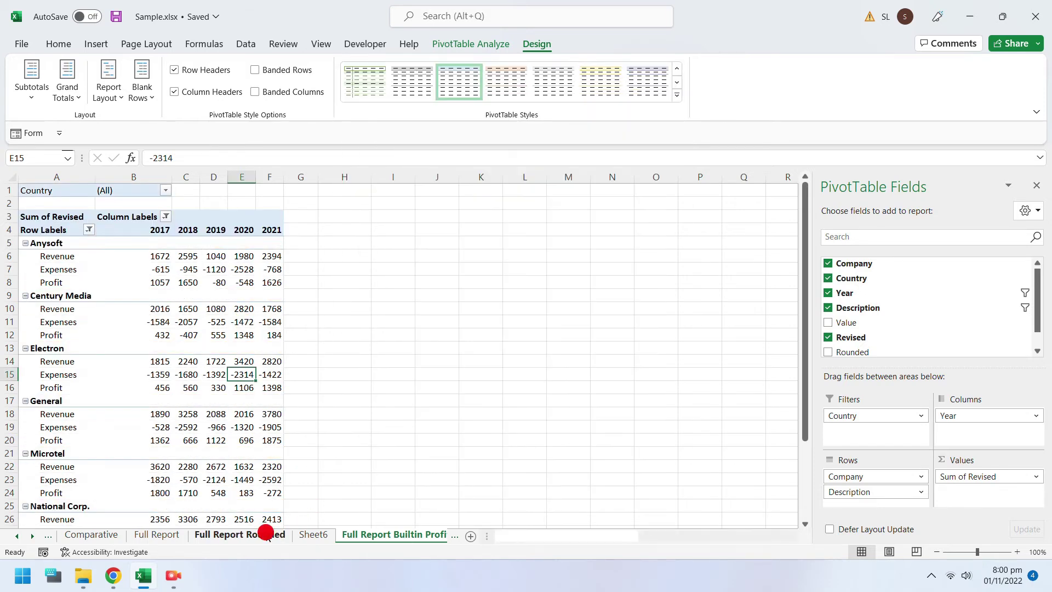
click(263, 282)
click(677, 95)
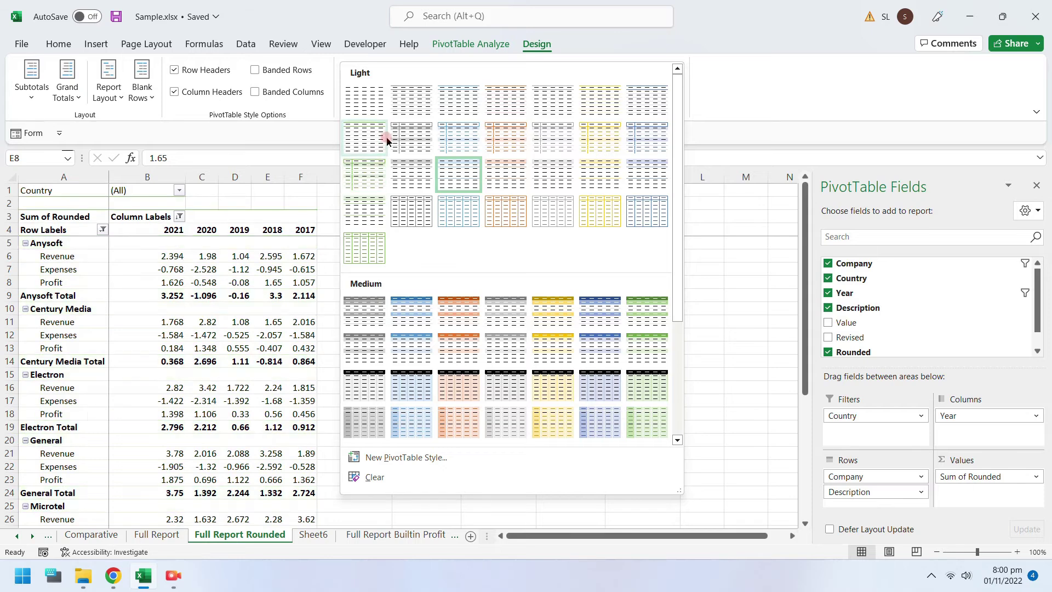
click(364, 313)
click(265, 362)
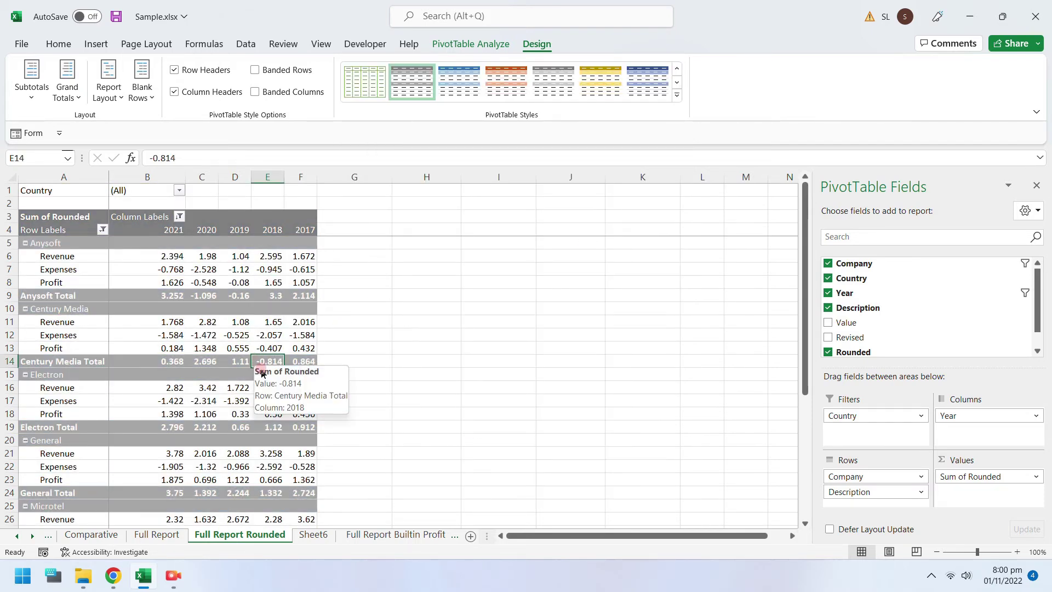
scroll(262, 373, down, 8)
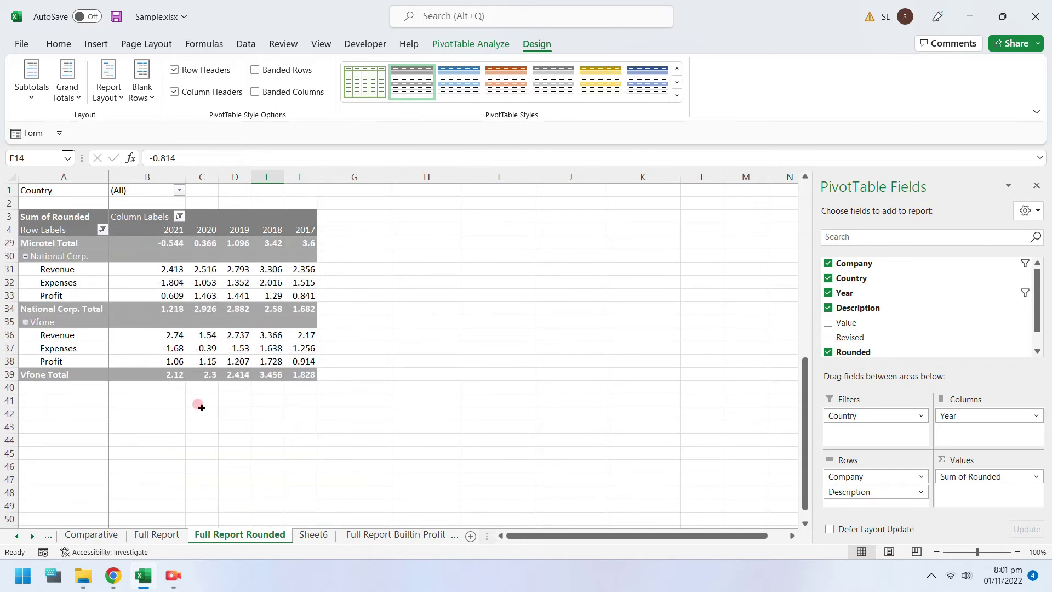
scroll(202, 406, up, 8)
- Turn on banded columns for the Full Report Rounded PivotTable
click(207, 335)
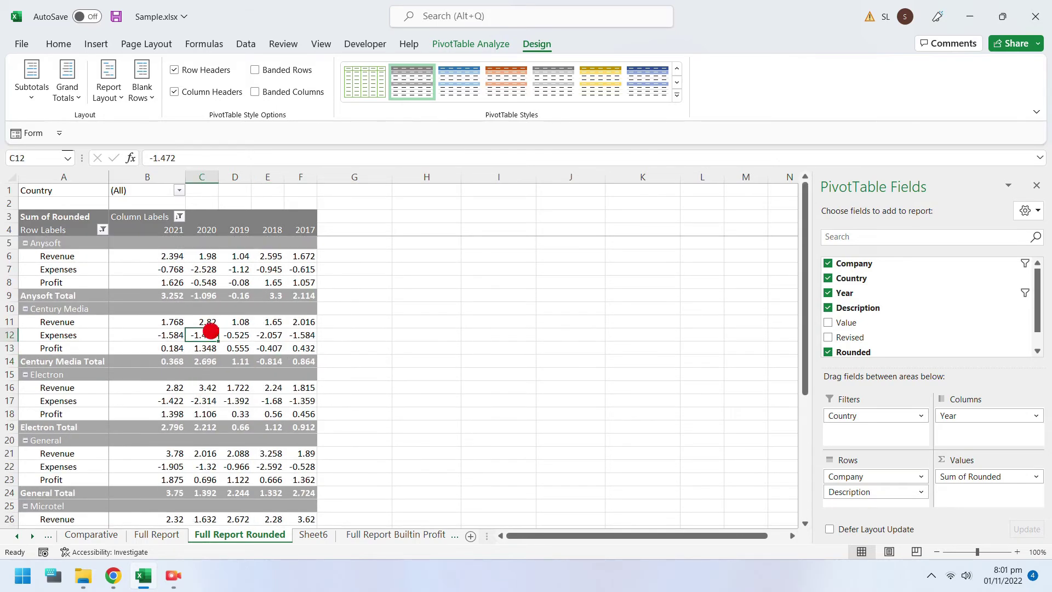
click(254, 92)
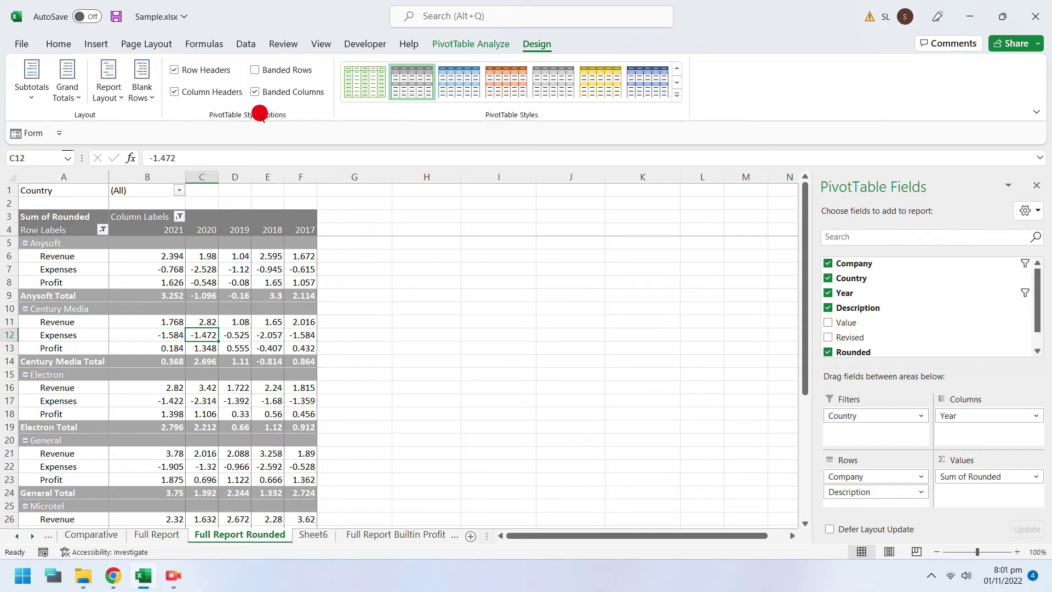
- Turn on banded rows for the Full Report Rounded PivotTable
click(256, 70)
click(257, 71)
click(255, 70)
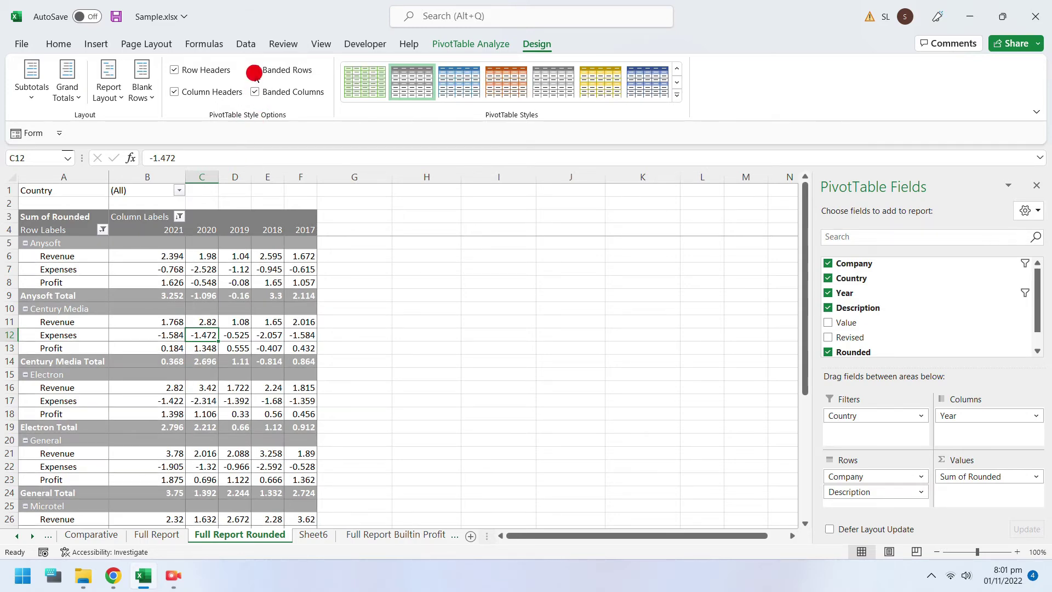
- Hide the gridlines on the Full Report Rounded sheet, look over the report and save the workbook
click(309, 45)
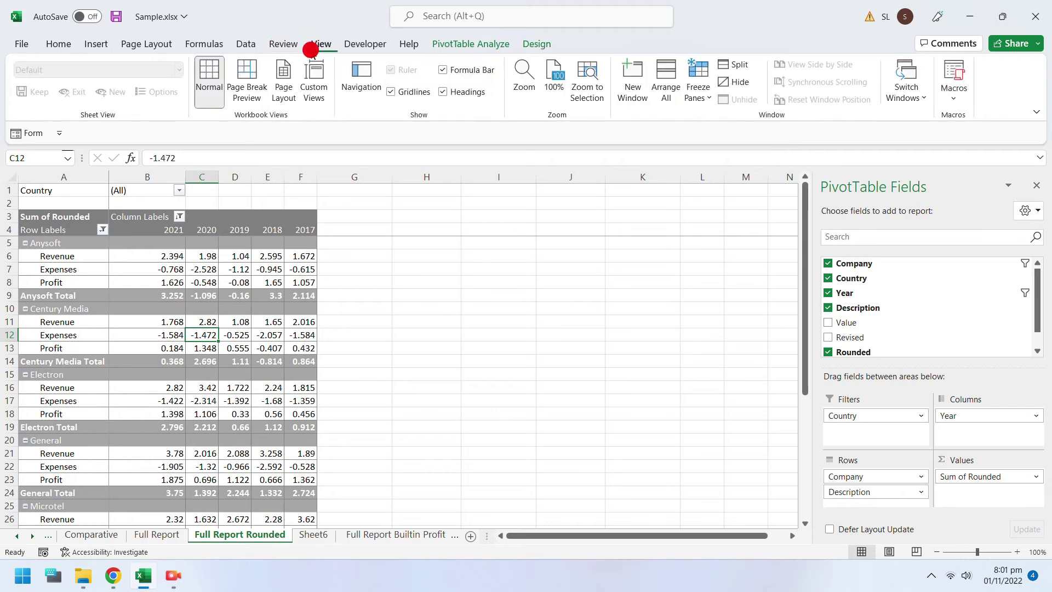
click(396, 92)
click(294, 322)
scroll(254, 408, down, 5)
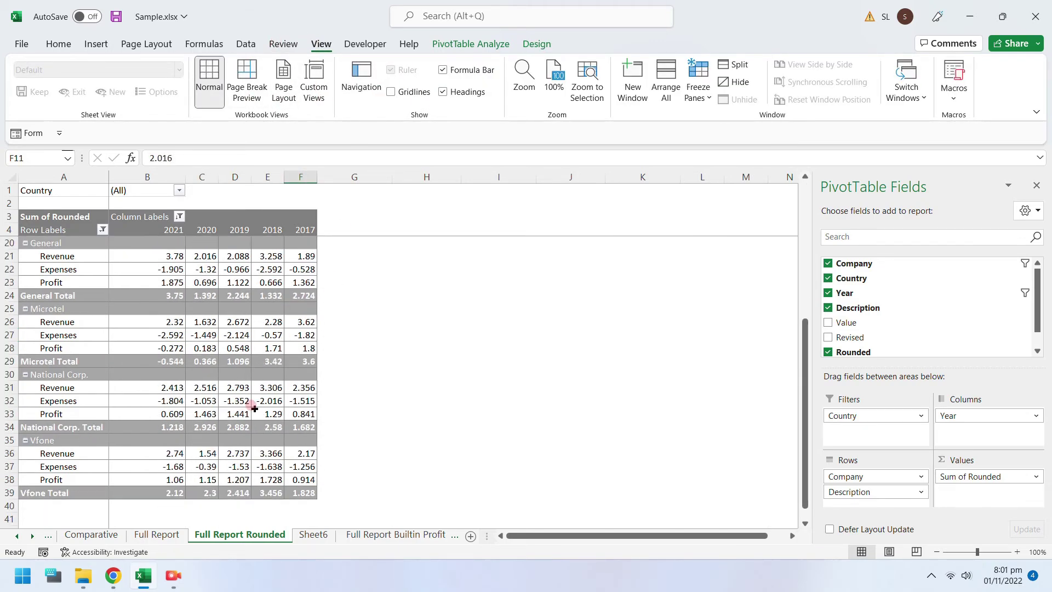
scroll(254, 408, up, 5)
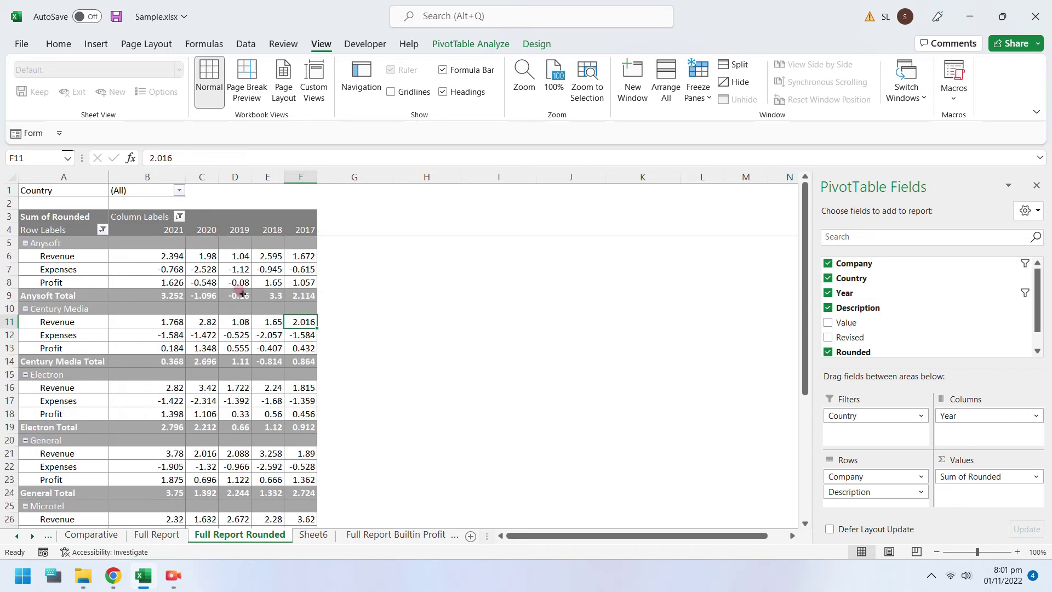
click(116, 16)
- Apply the Compact Form report layout to the Full Report Rounded PivotTable
click(470, 43)
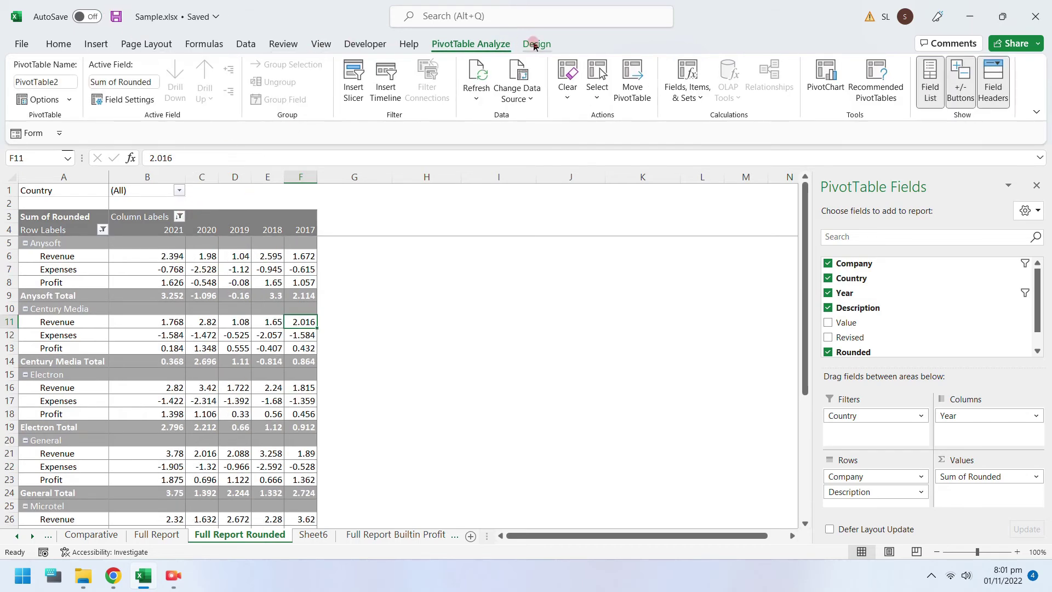
click(535, 44)
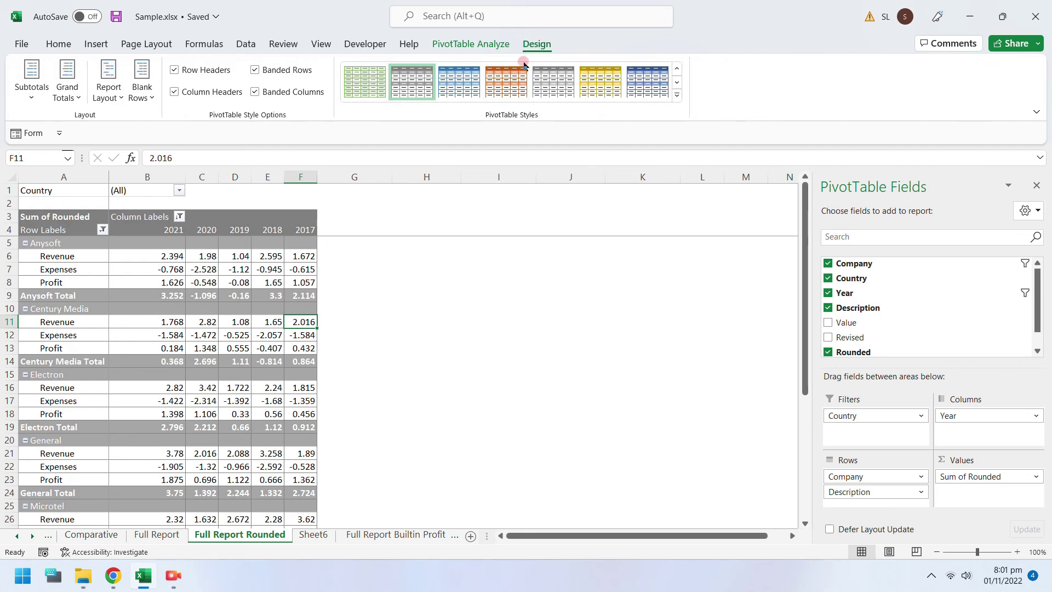
click(111, 100)
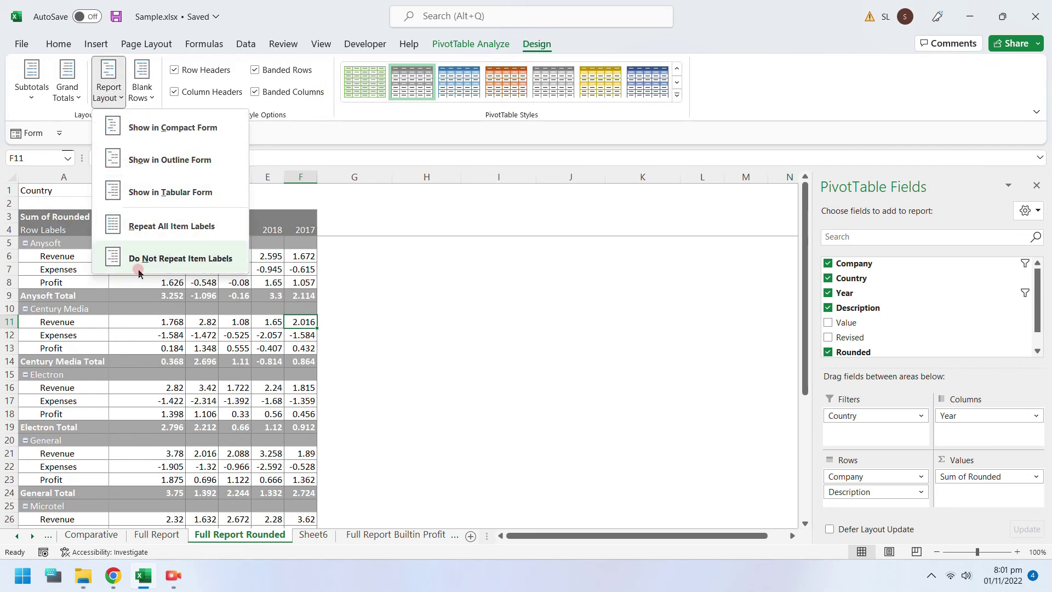
click(143, 129)
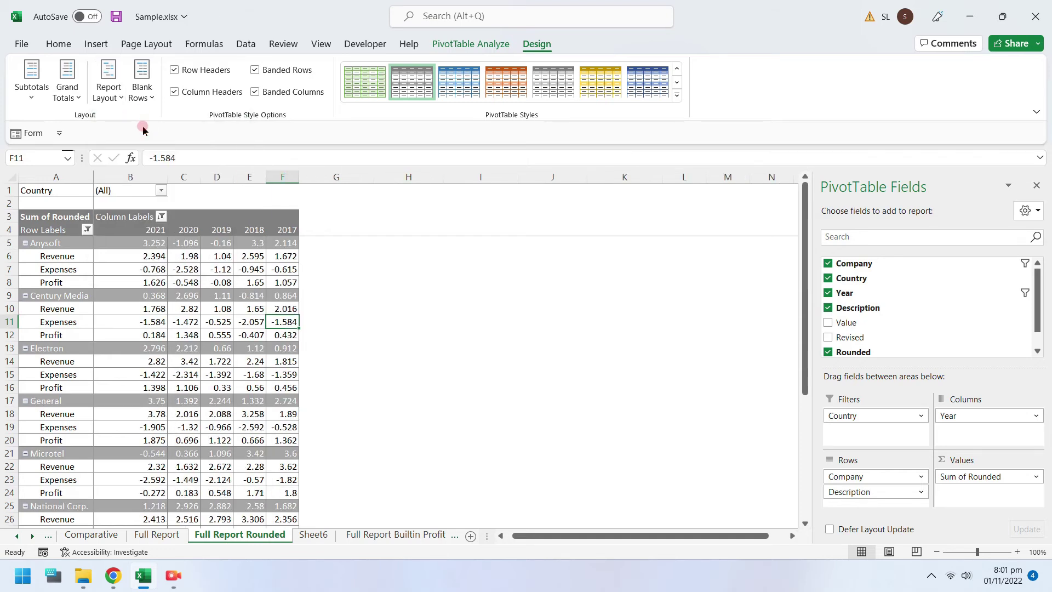
- Try the Outline Form and Tabular Form report layouts on the PivotTable and compare them
click(112, 93)
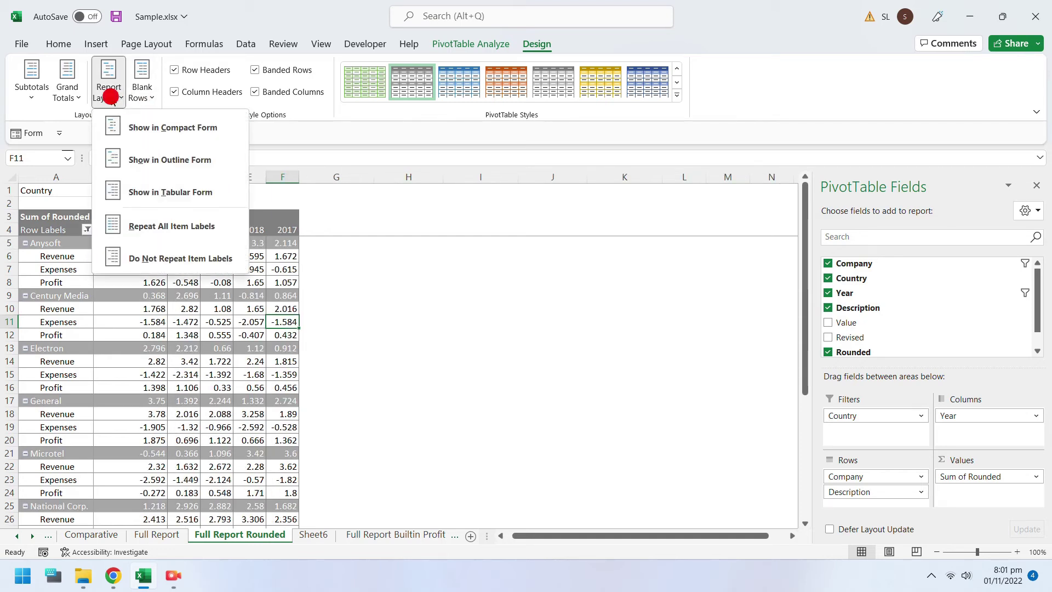
click(141, 158)
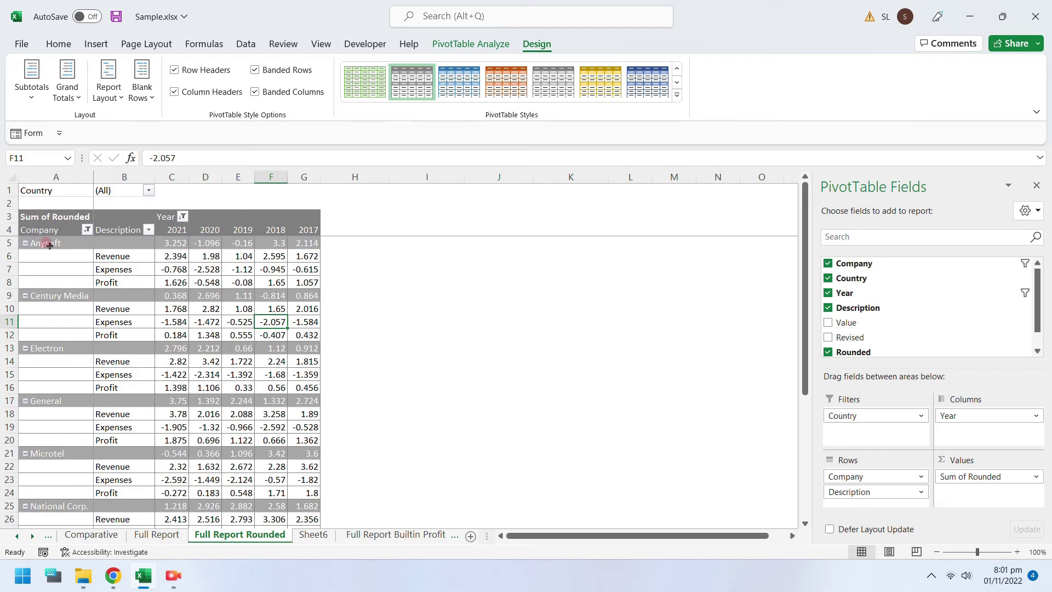
click(108, 92)
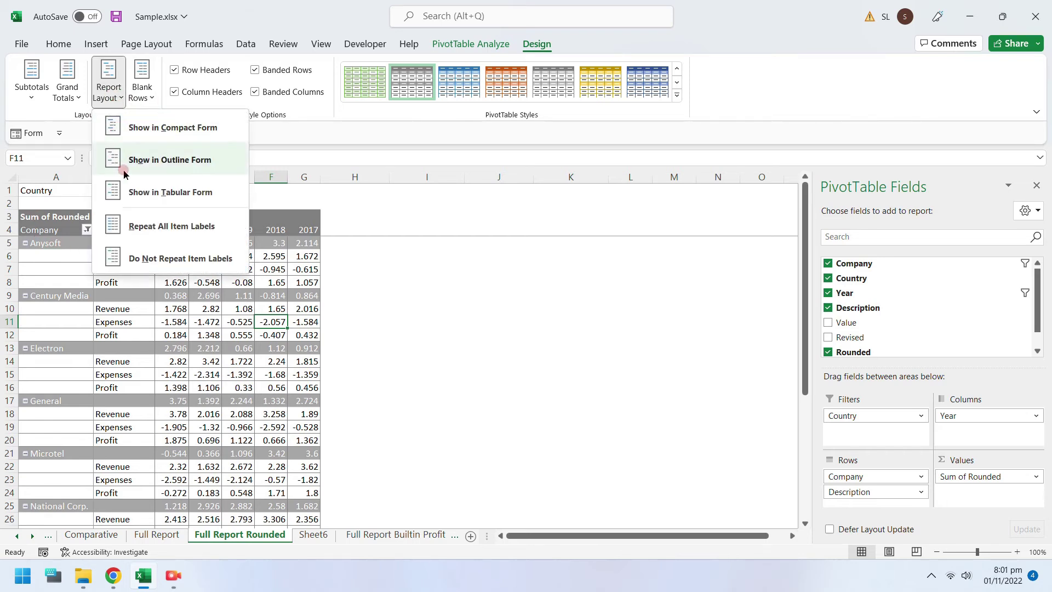
click(125, 189)
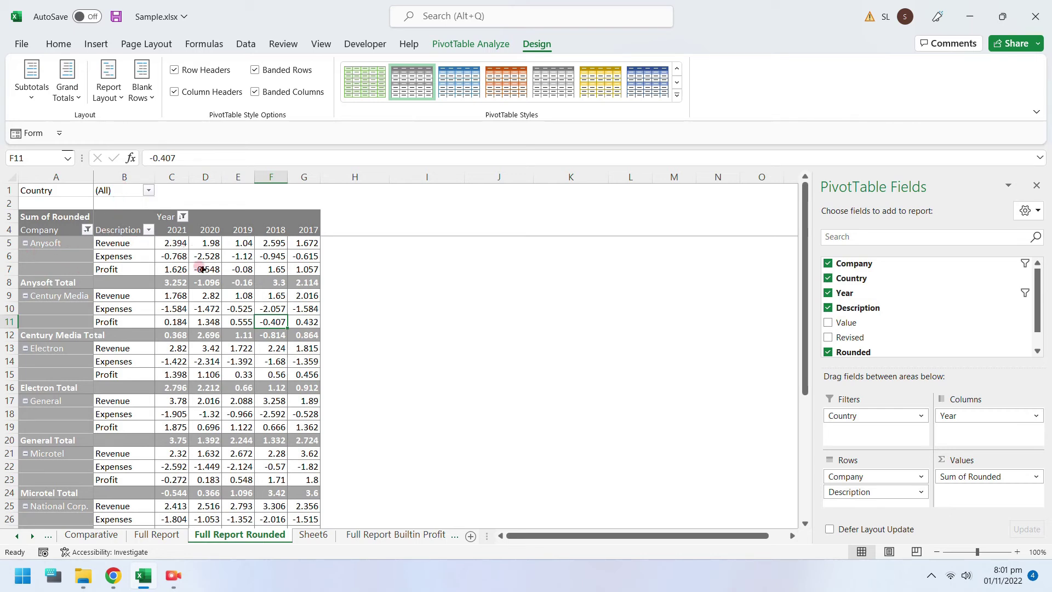
- Switch the PivotTable's report layout back to Outline Form and on to Compact Form
click(108, 90)
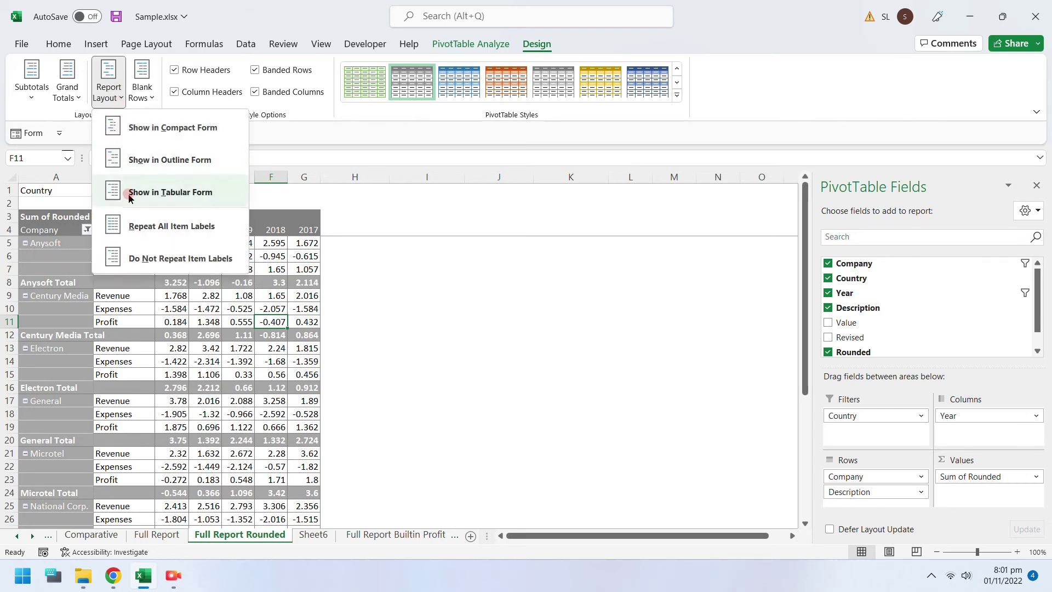
click(130, 163)
click(107, 108)
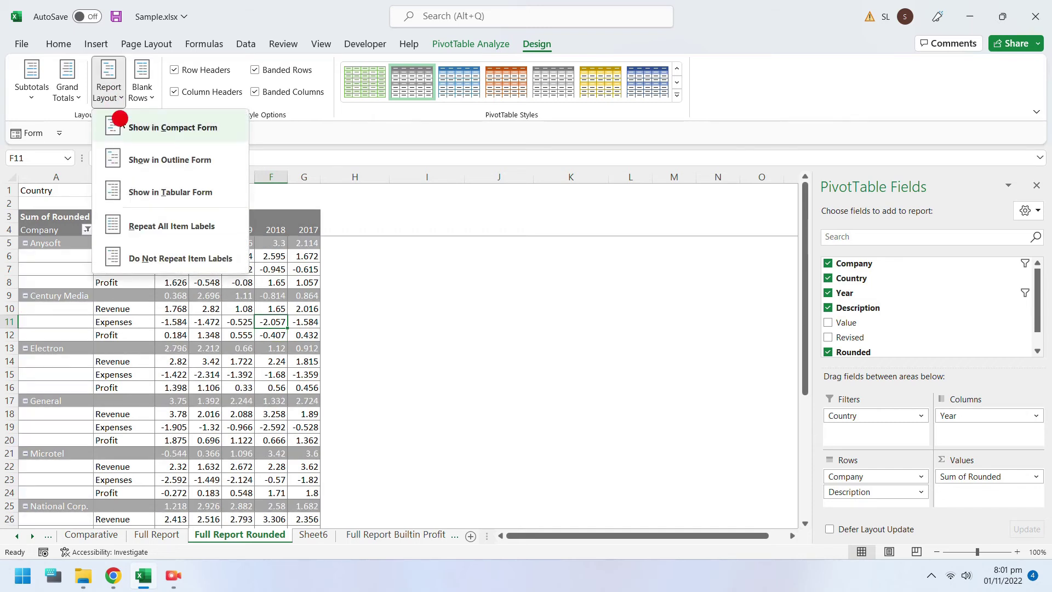
click(119, 125)
- Repeat all item labels and show the PivotTable in Tabular Form, checking the company labels on the Anysoft rows
click(105, 97)
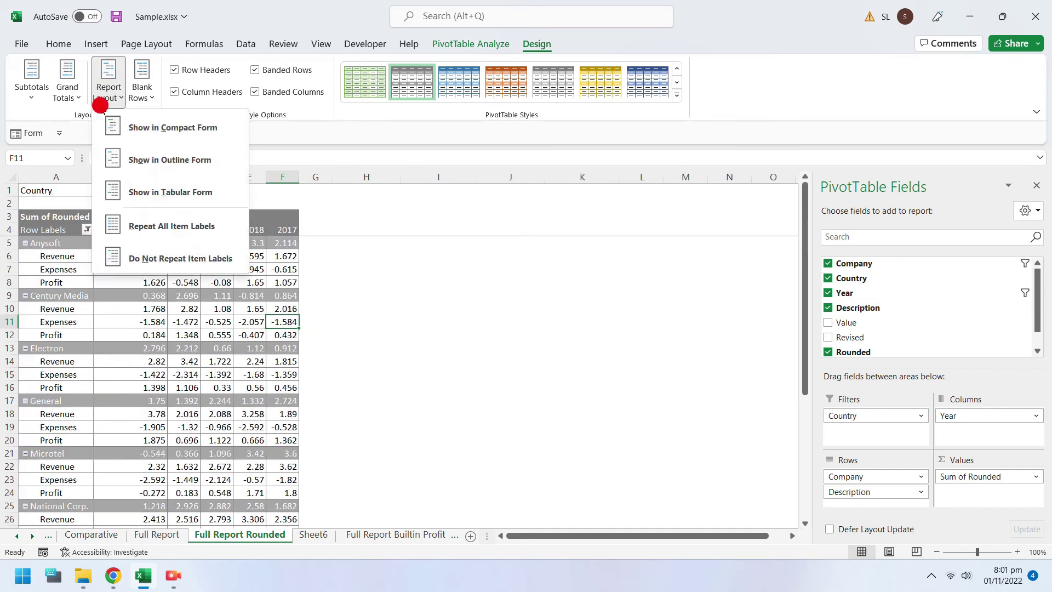
click(123, 230)
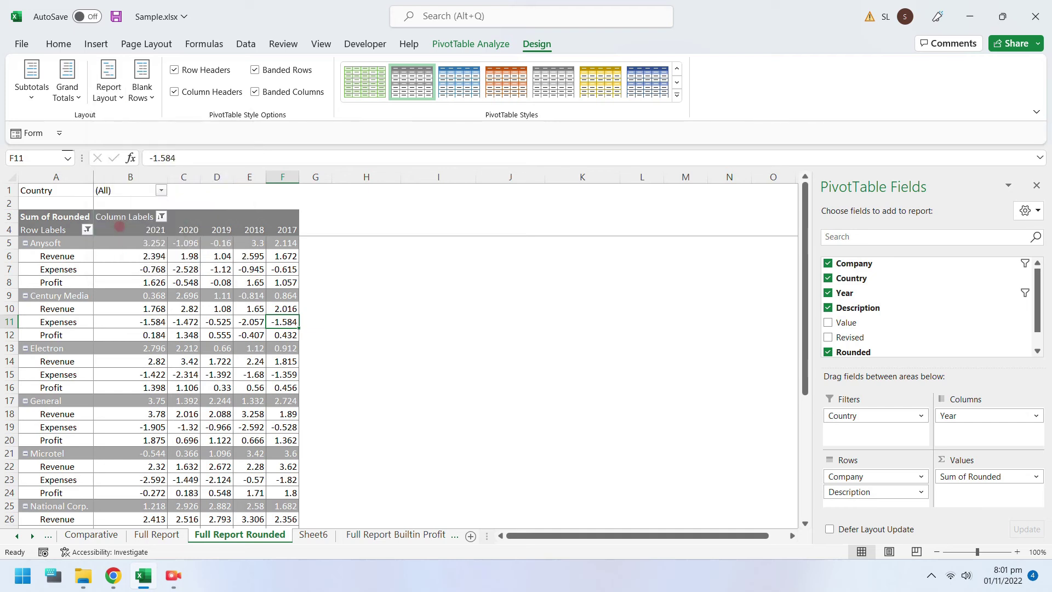
click(108, 90)
click(132, 186)
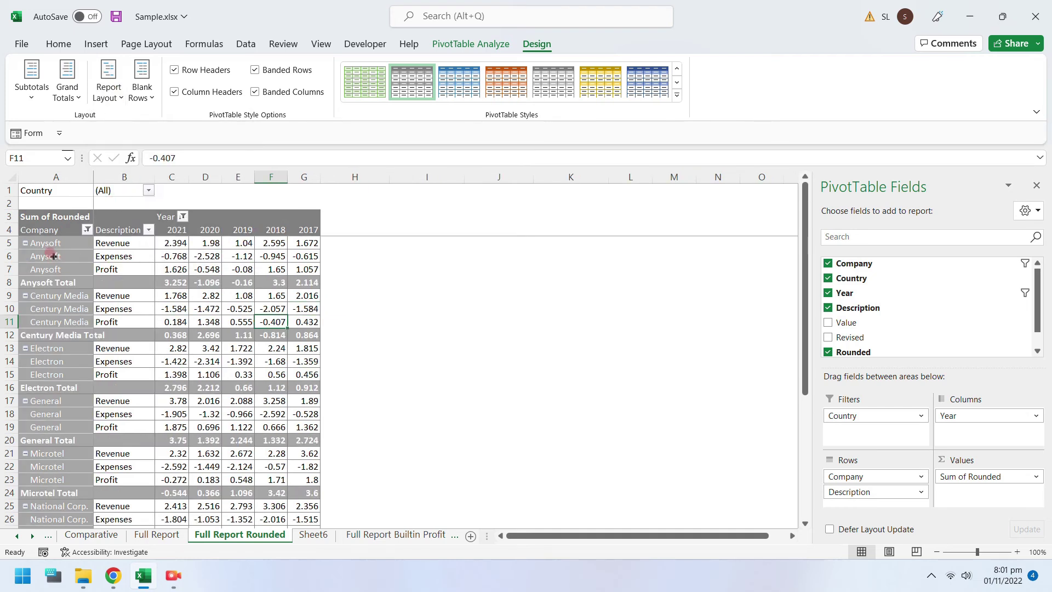
drag(51, 243, 57, 265)
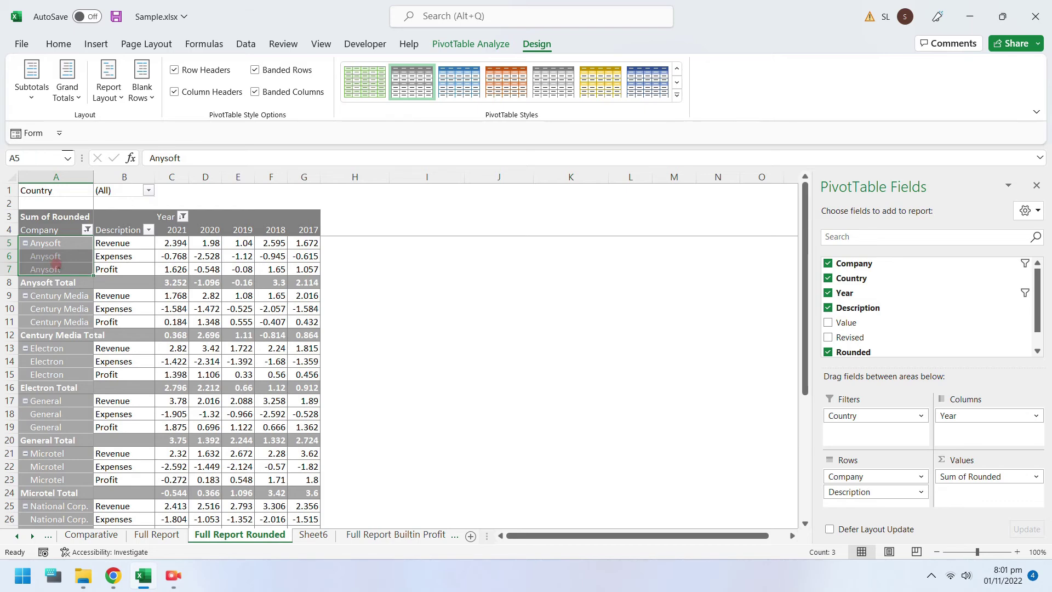
click(108, 91)
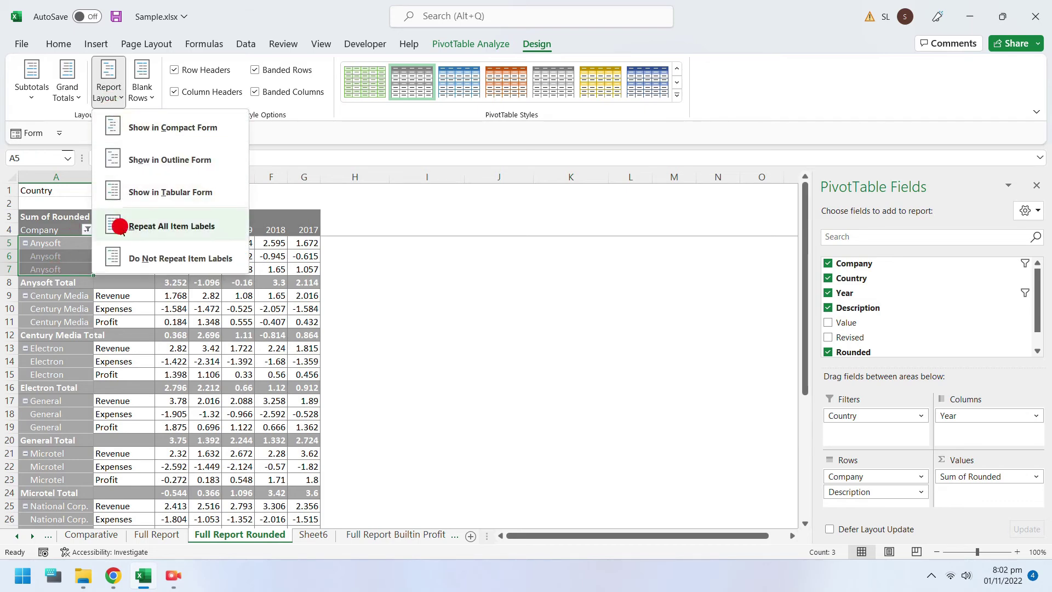
click(121, 225)
- Turn off repeated item labels and return the PivotTable to Compact Form
click(108, 88)
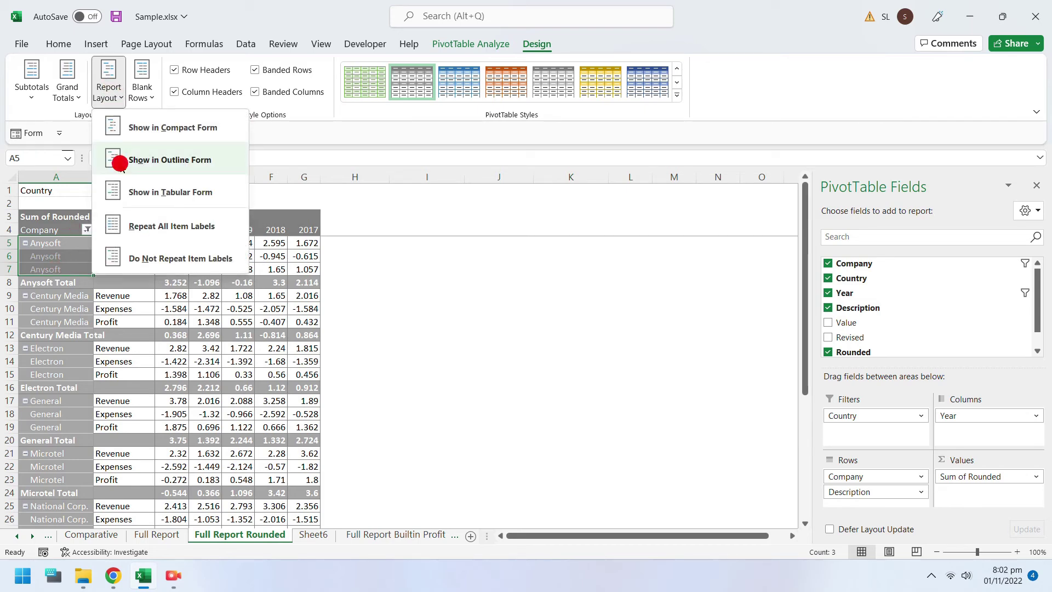
click(124, 258)
click(71, 253)
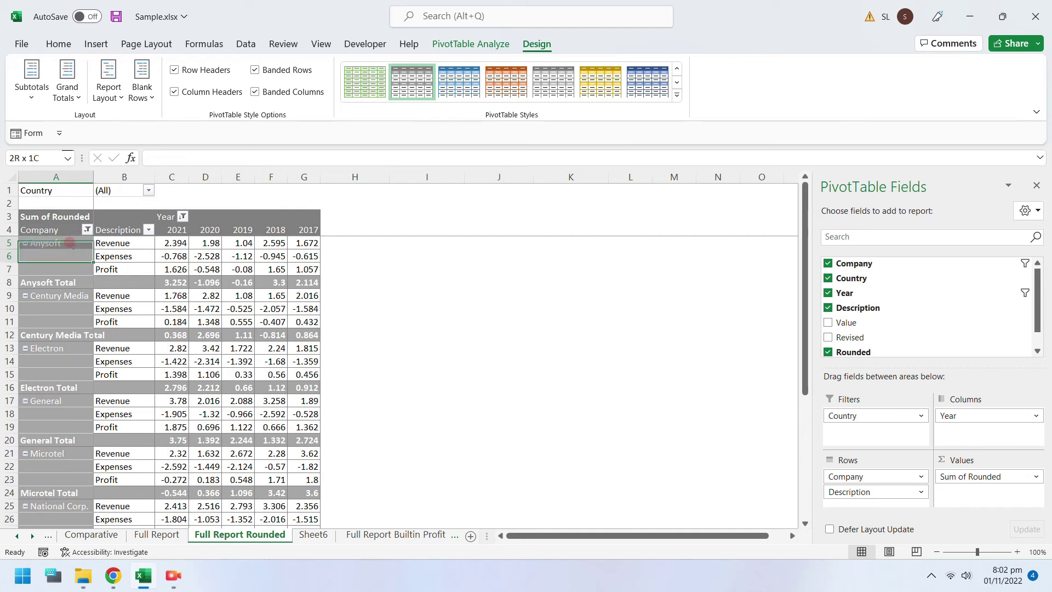
click(118, 89)
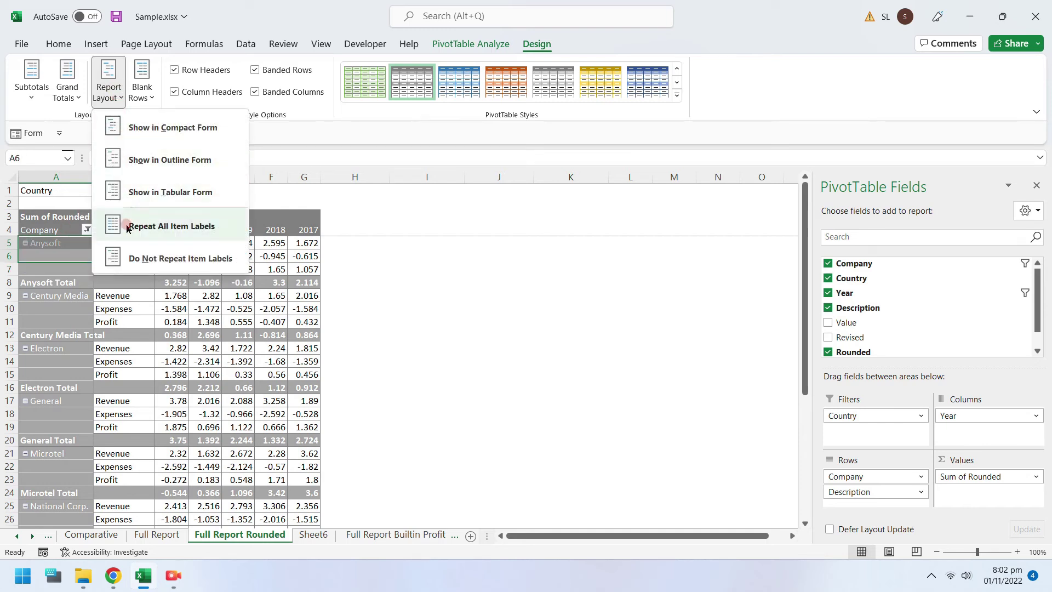
click(140, 129)
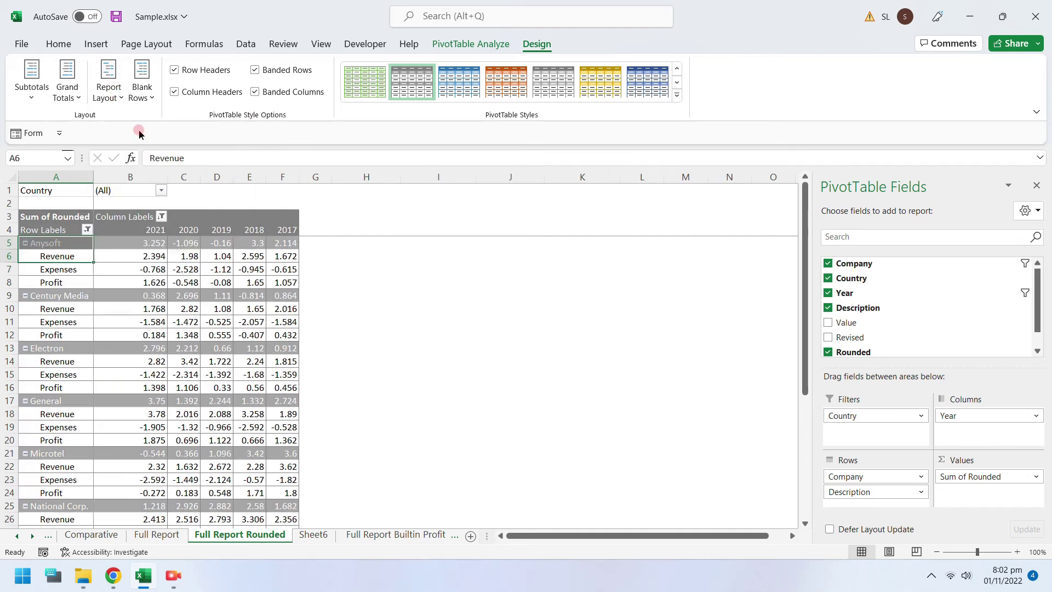
- Turn on grand totals for rows and columns in the PivotTable and turn them off again
click(157, 254)
click(70, 97)
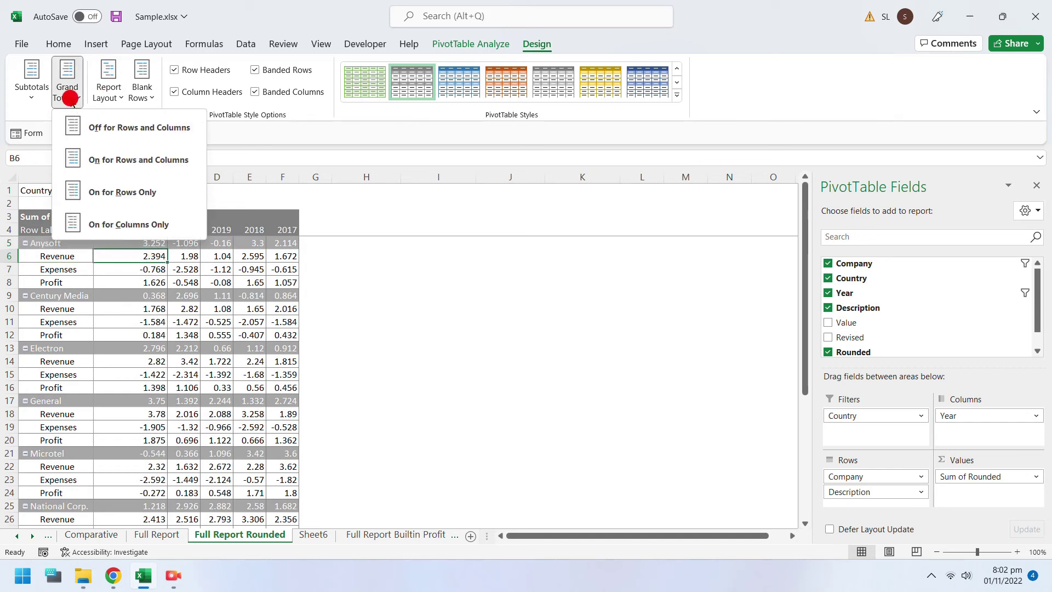
click(102, 160)
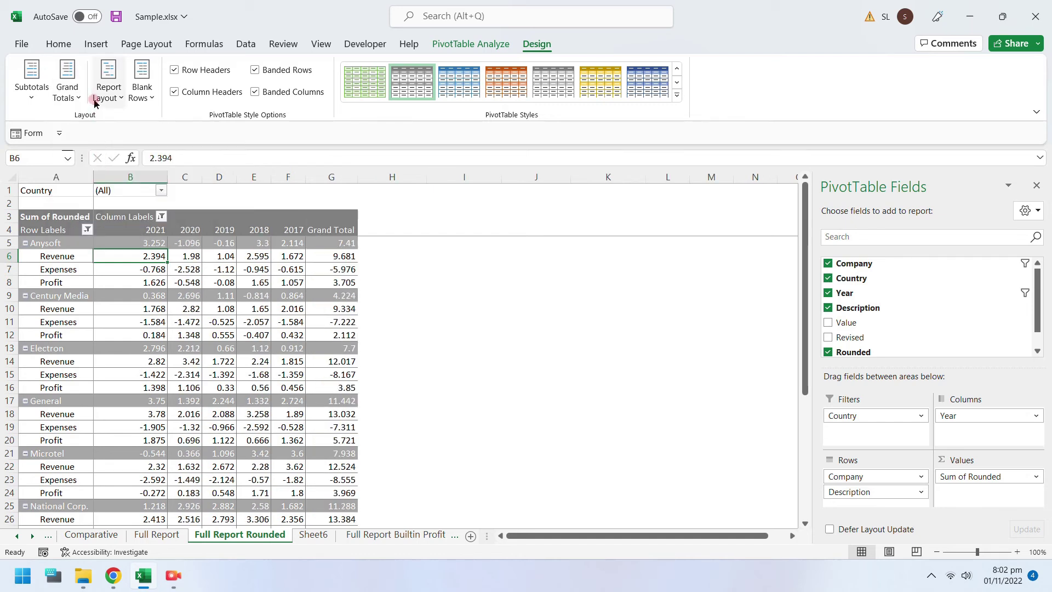
click(107, 90)
click(67, 90)
click(81, 127)
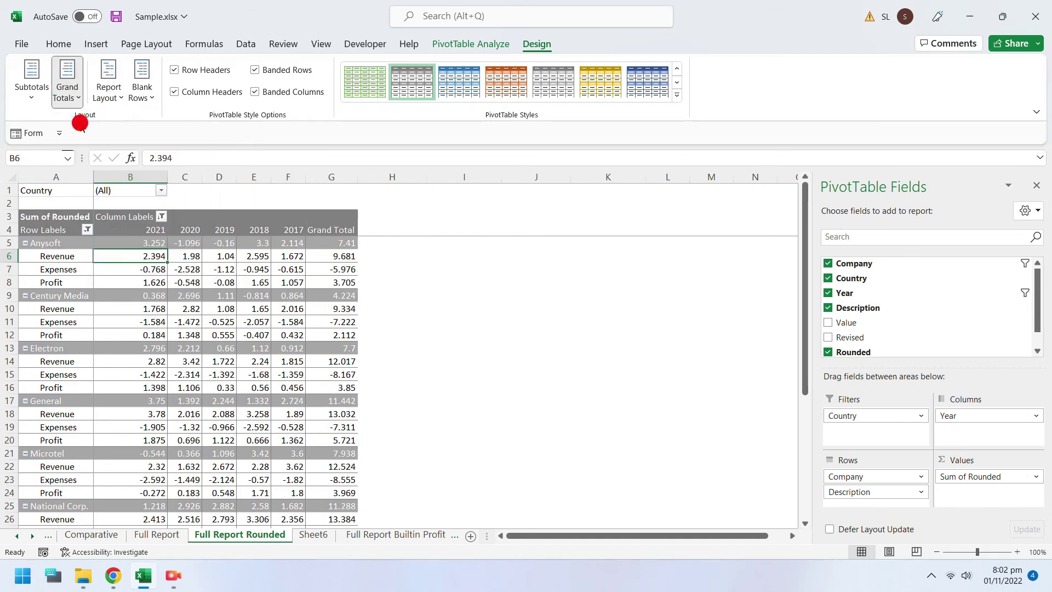
- Set all subtotals to show at the bottom of each group after trying them hidden, and save the workbook
click(41, 86)
click(52, 123)
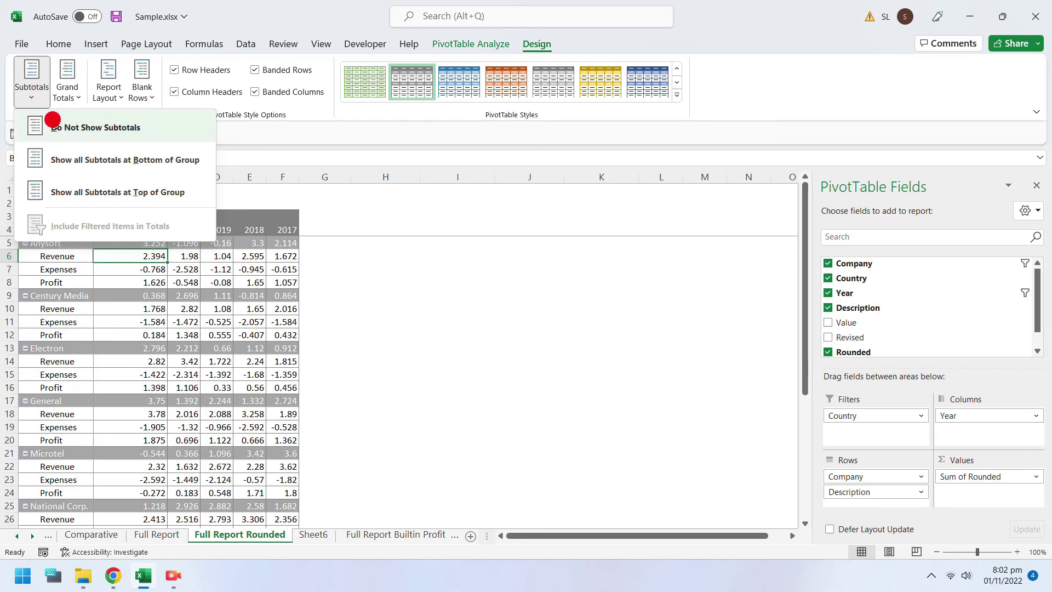
click(38, 96)
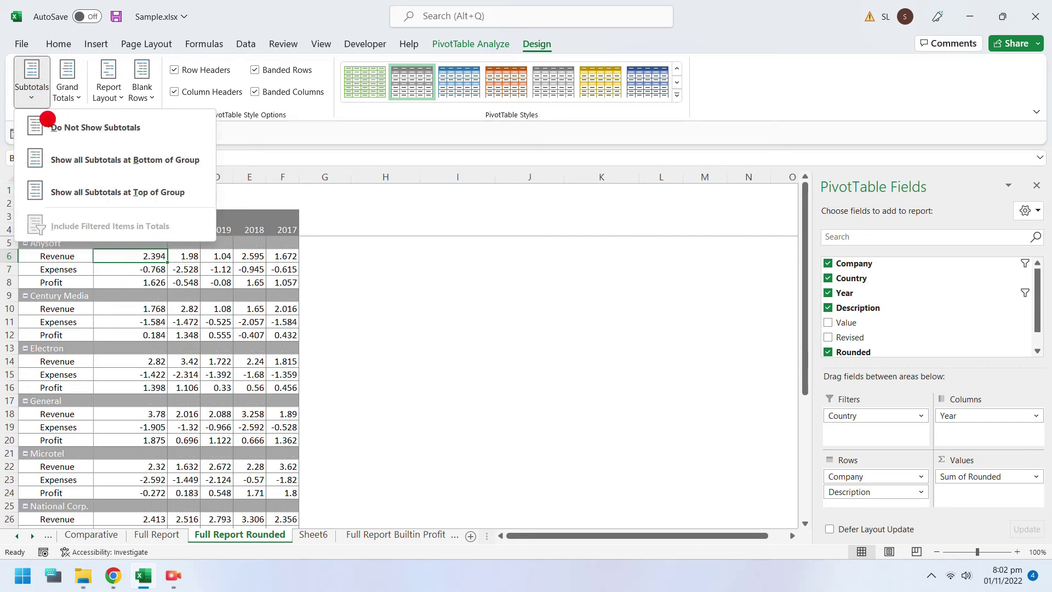
click(66, 155)
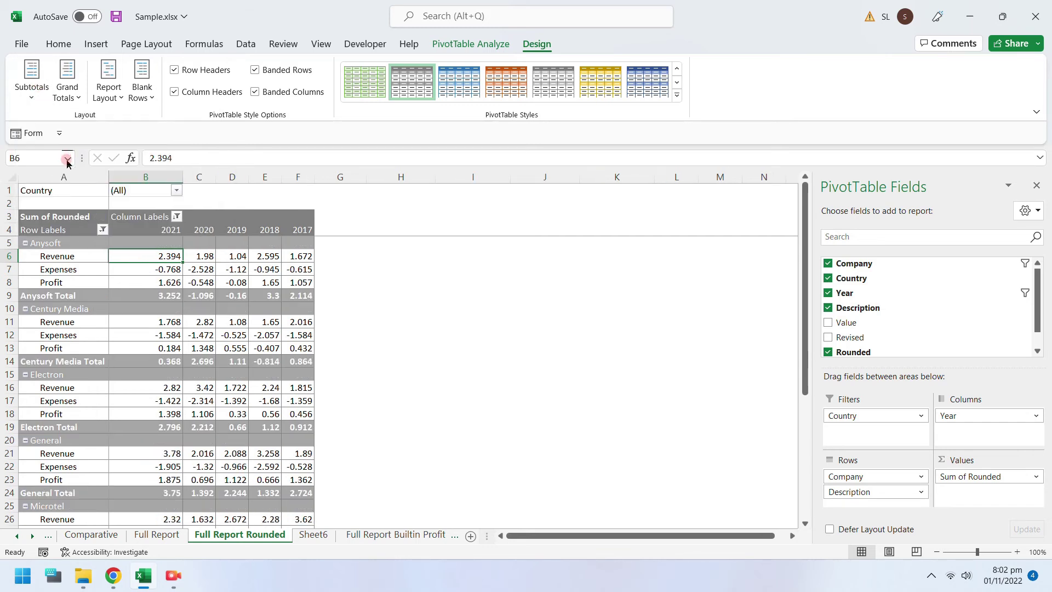
drag(145, 295, 298, 296)
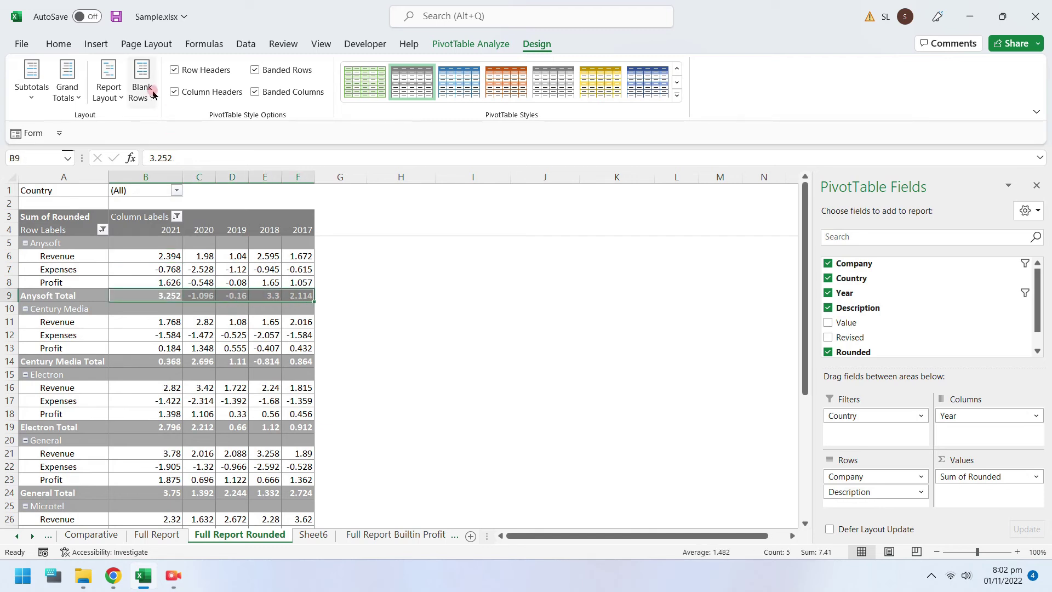
click(116, 16)
- Try hiding the PivotTable's field headers and show them again
click(441, 46)
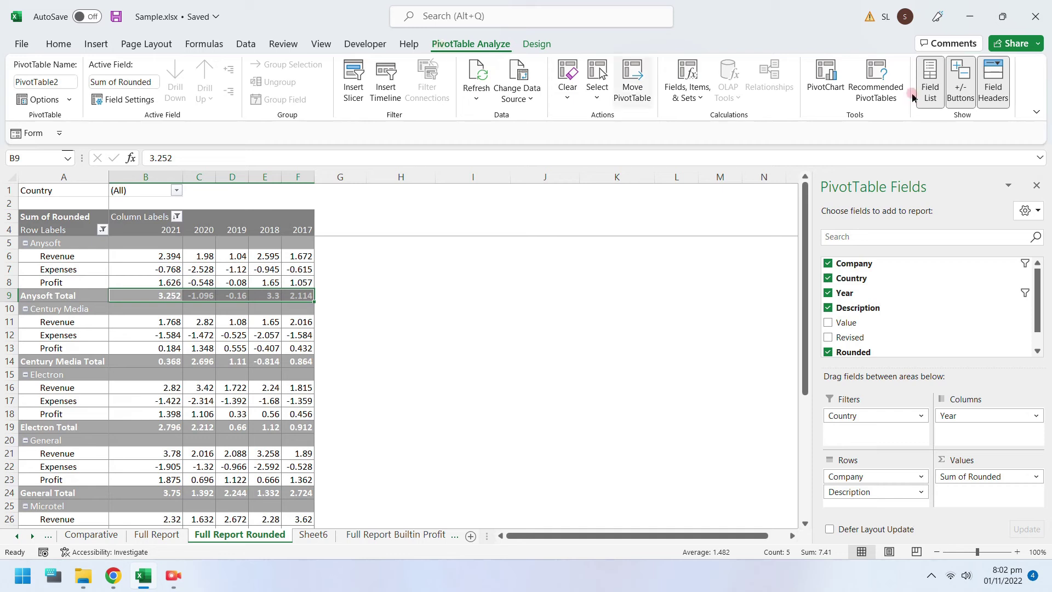
click(994, 82)
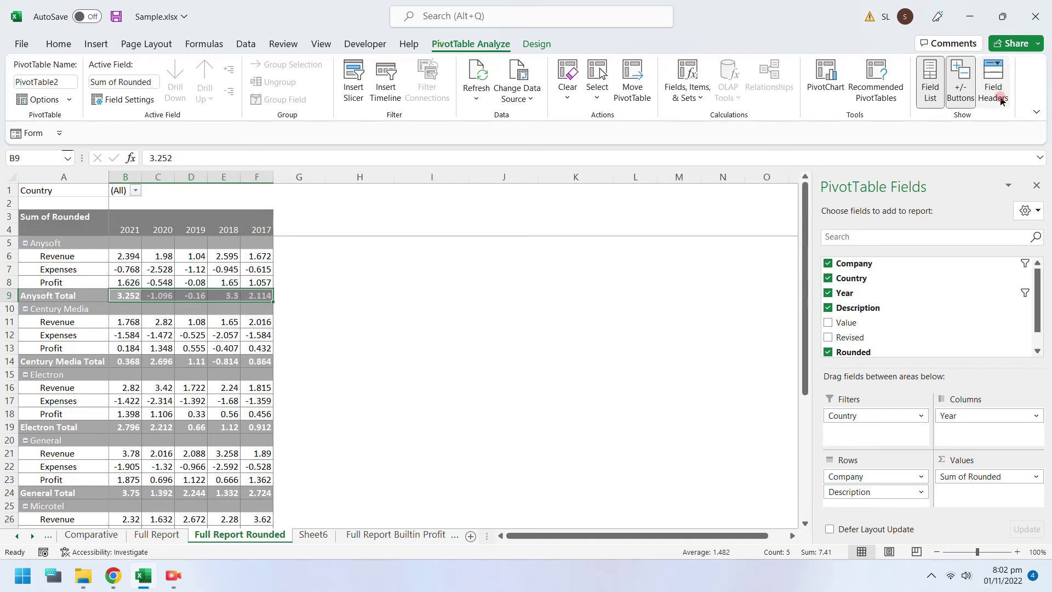
click(1001, 99)
click(1000, 98)
click(1000, 97)
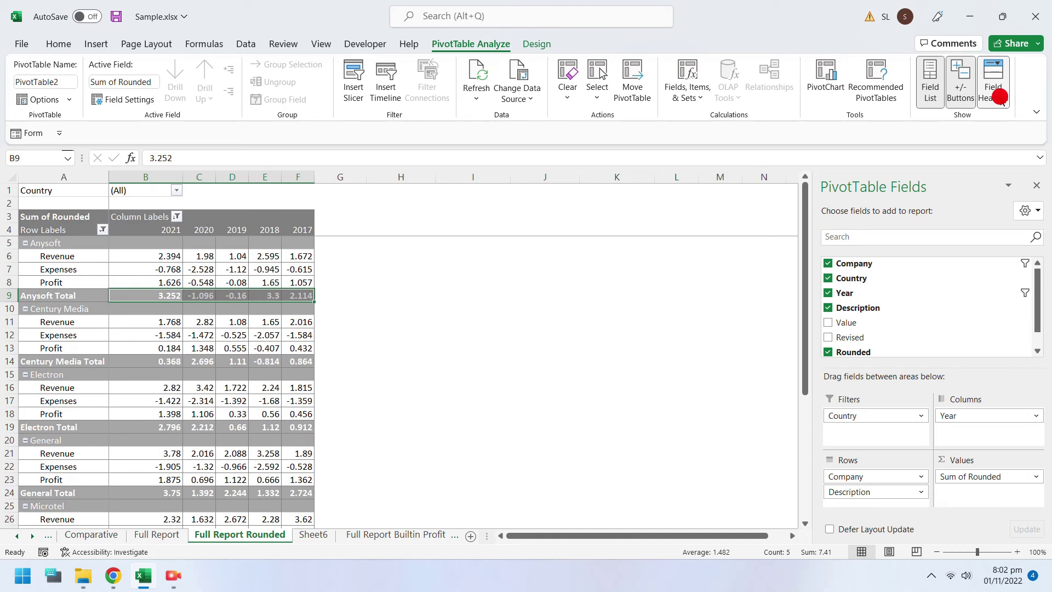
- Rename the PivotTable's column labels header as Year and its row labels header as Company
click(160, 215)
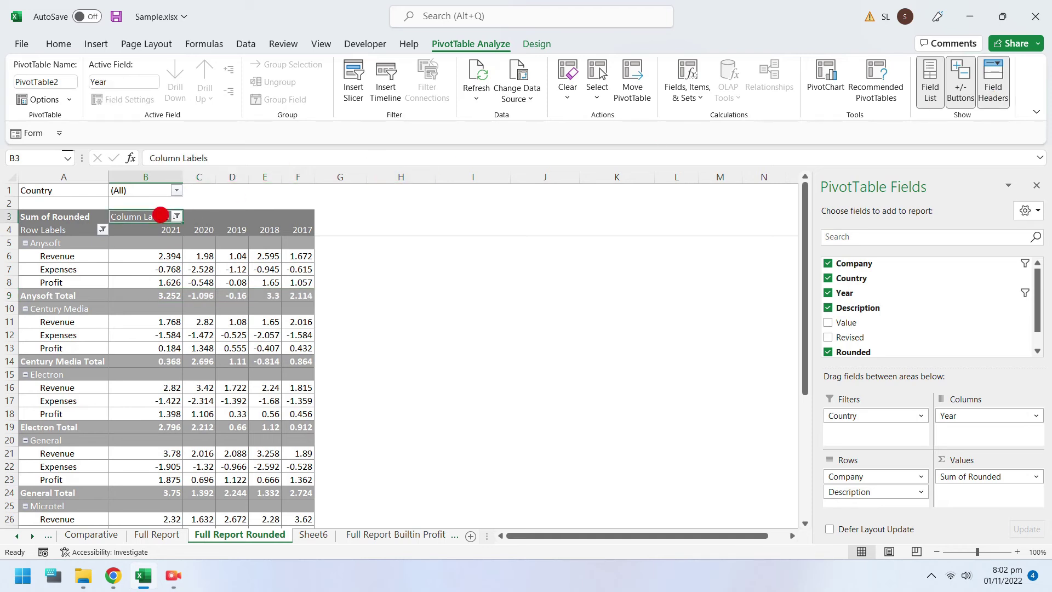
text(Ye)
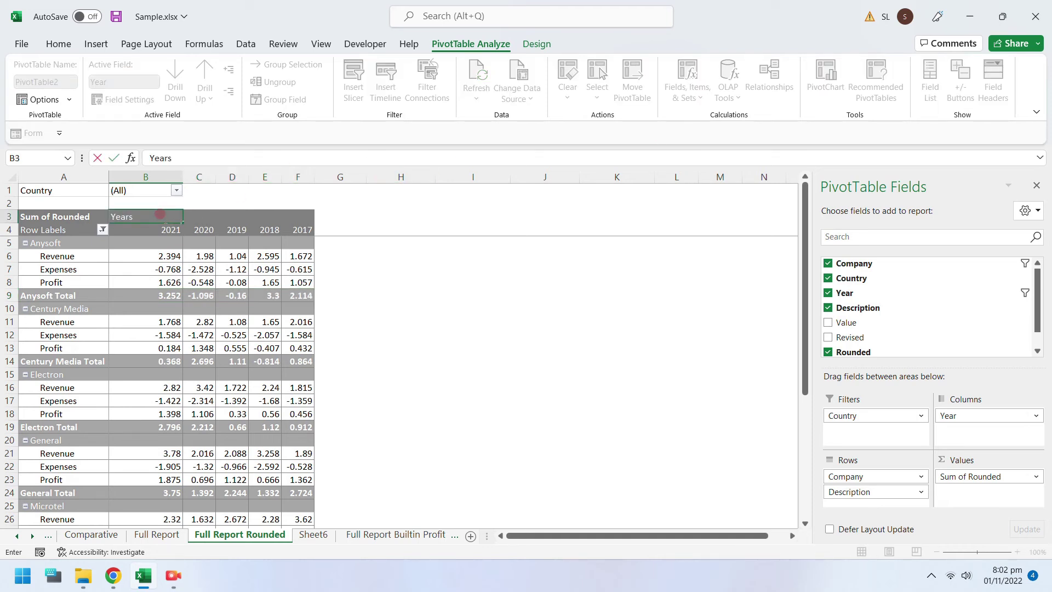
text(ars)
key(BackSpace)
key(Return)
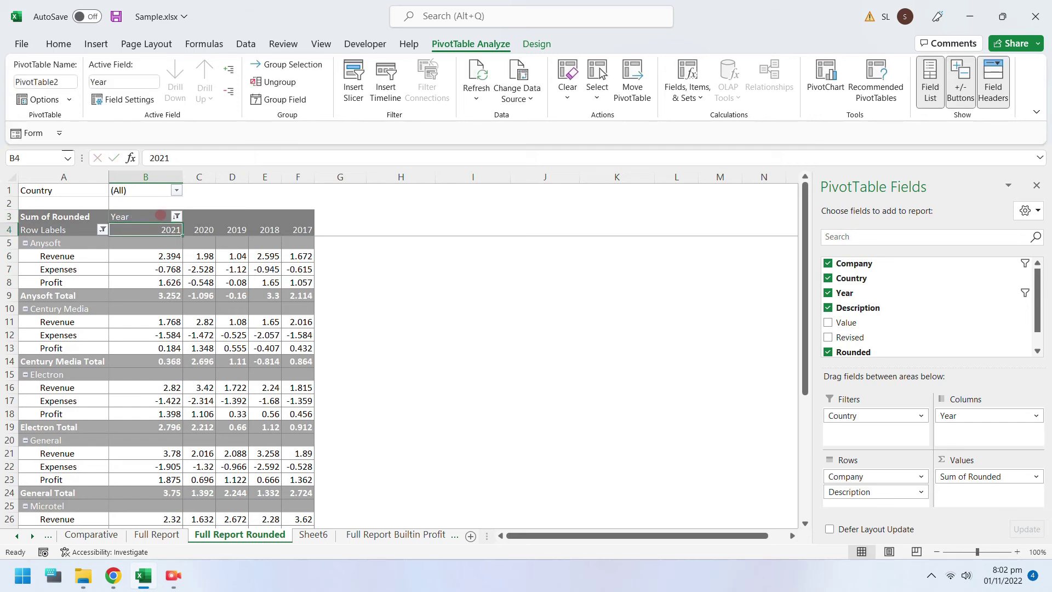
key(Left)
text(Com)
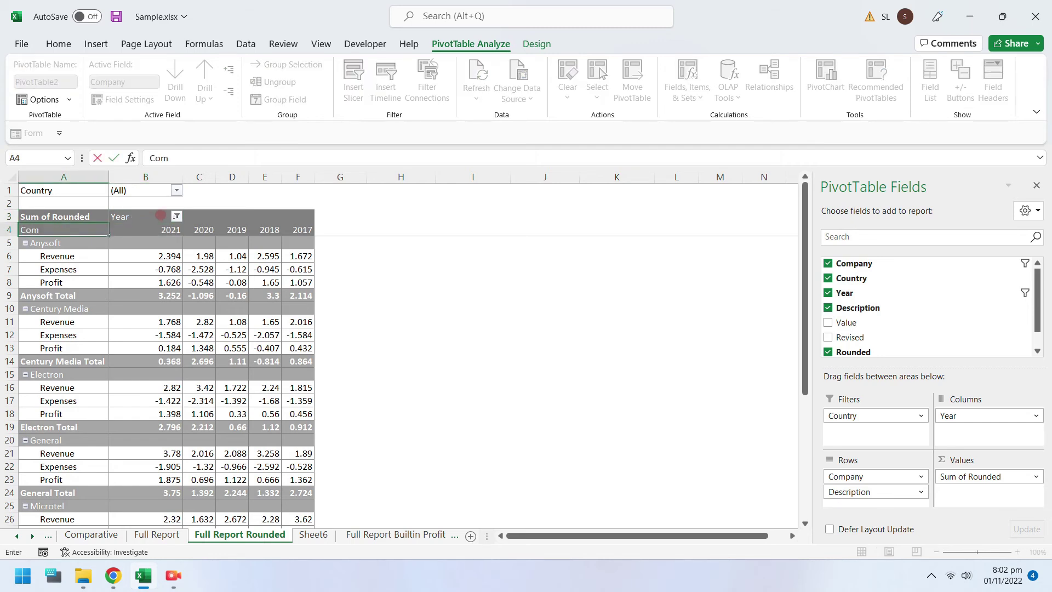
key(Return)
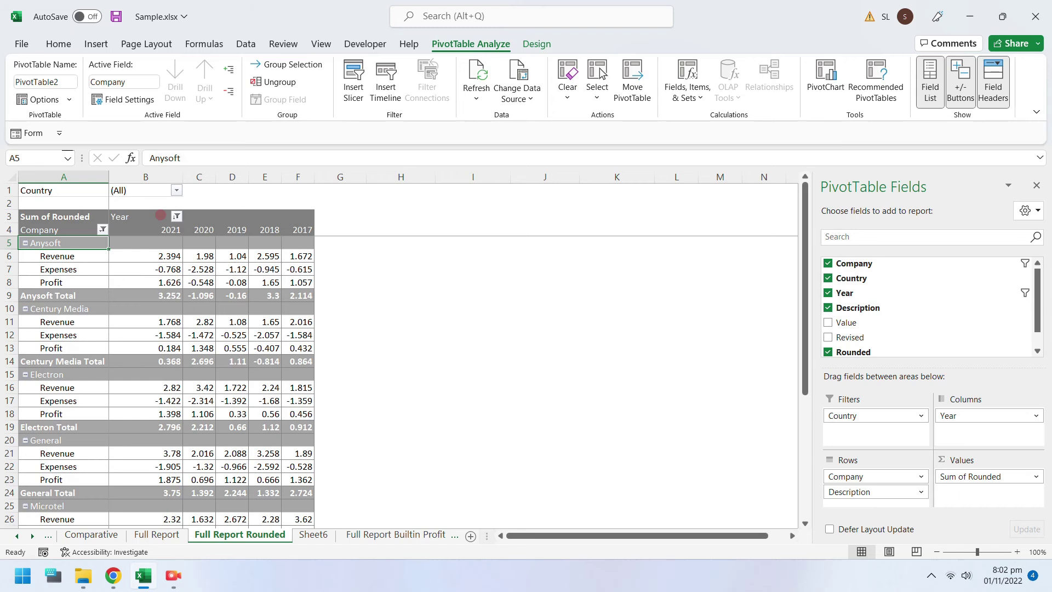
- Rename the Sum of Rounded value header as Profitability and save the workbook
click(82, 214)
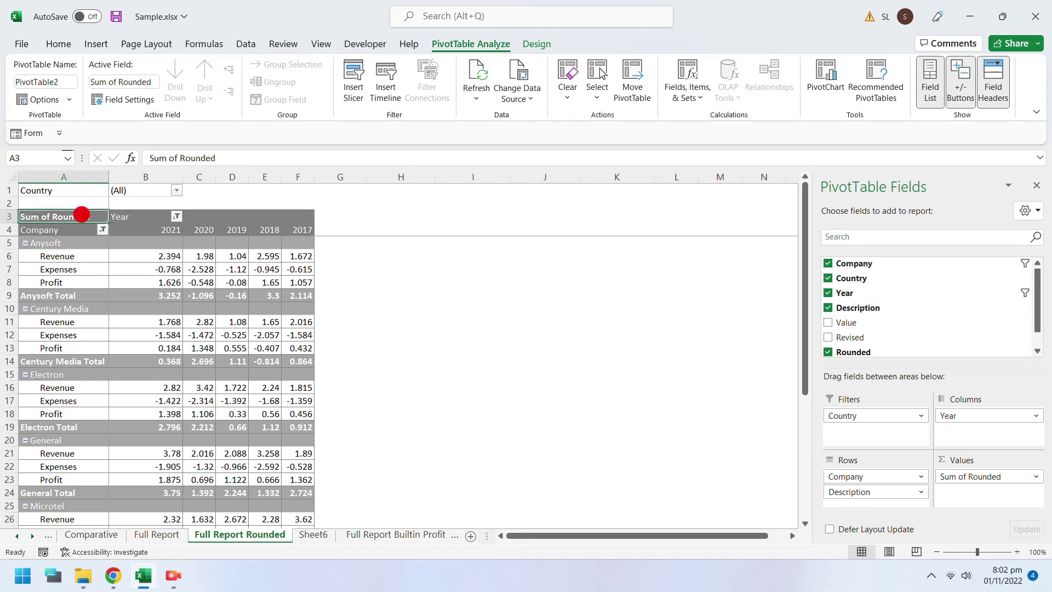
text(Profitability)
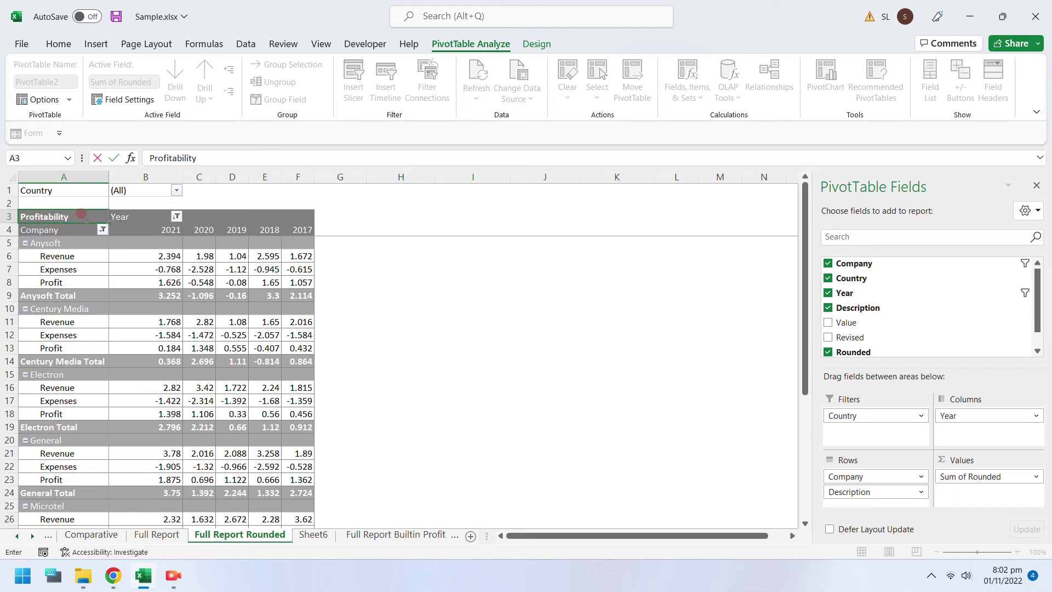
key(Return)
click(149, 280)
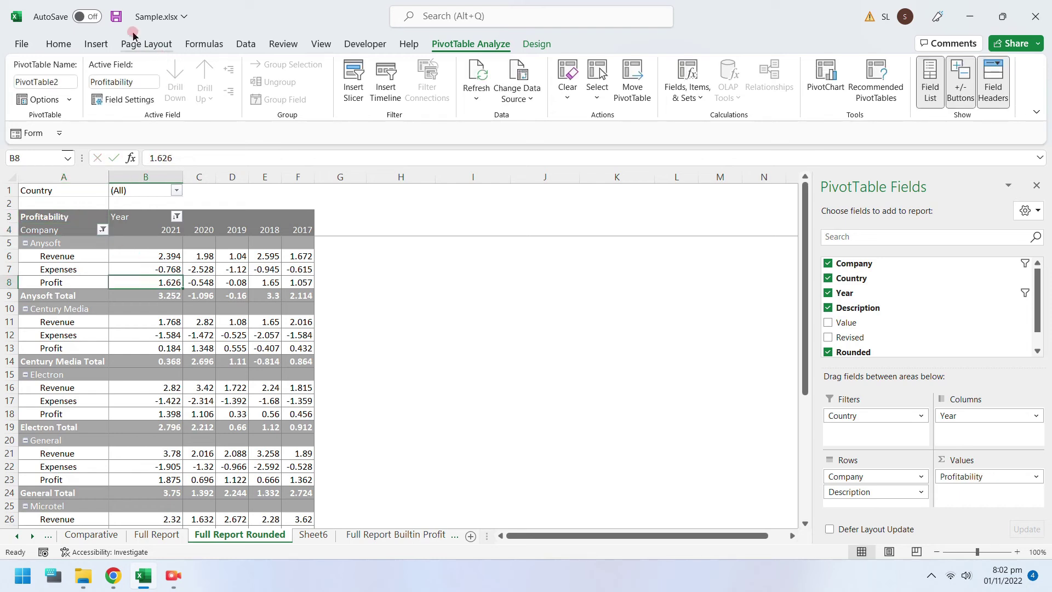
click(115, 16)
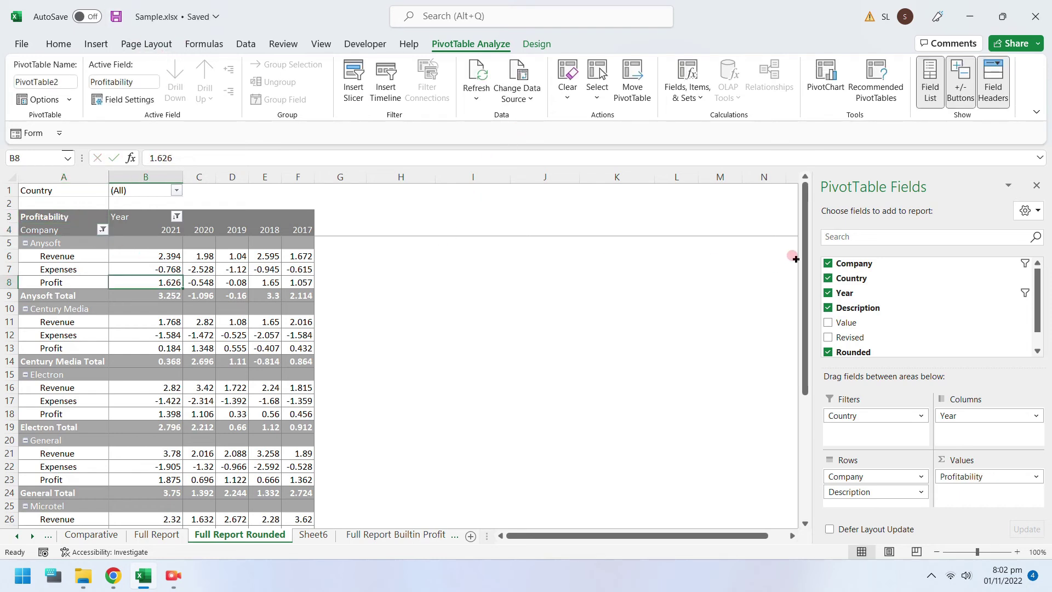
- Try hiding the PivotTable's +/- buttons, show them again, and toggle the Anysoft group closed and open
click(953, 80)
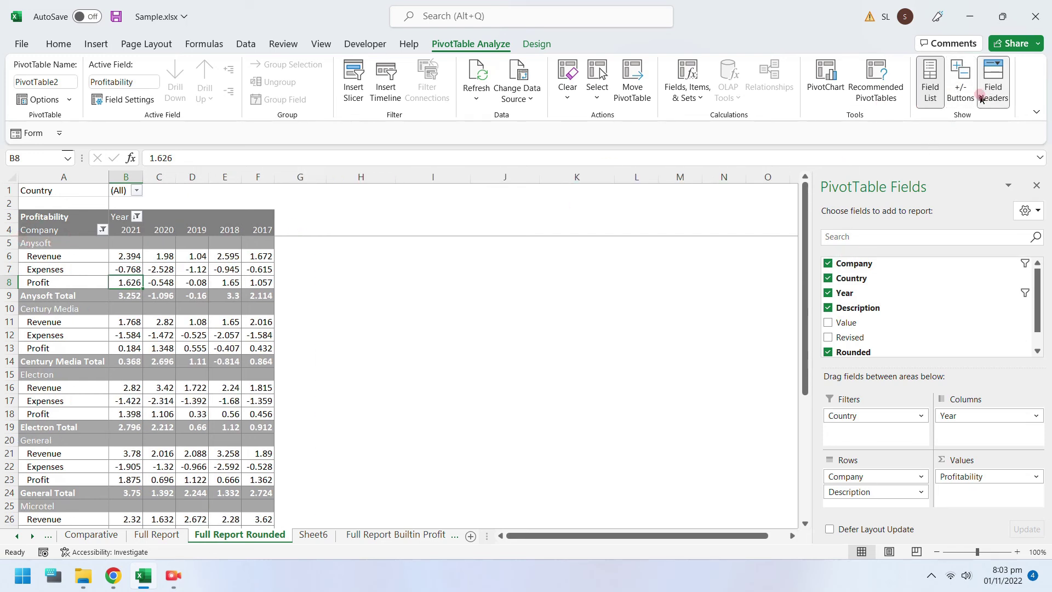
click(962, 88)
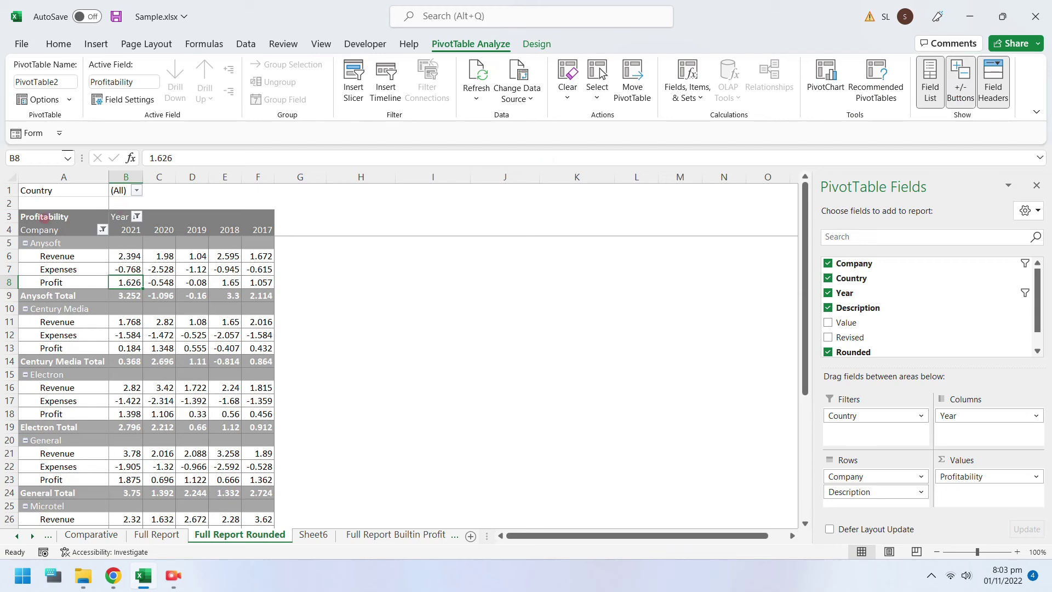
click(25, 243)
click(24, 242)
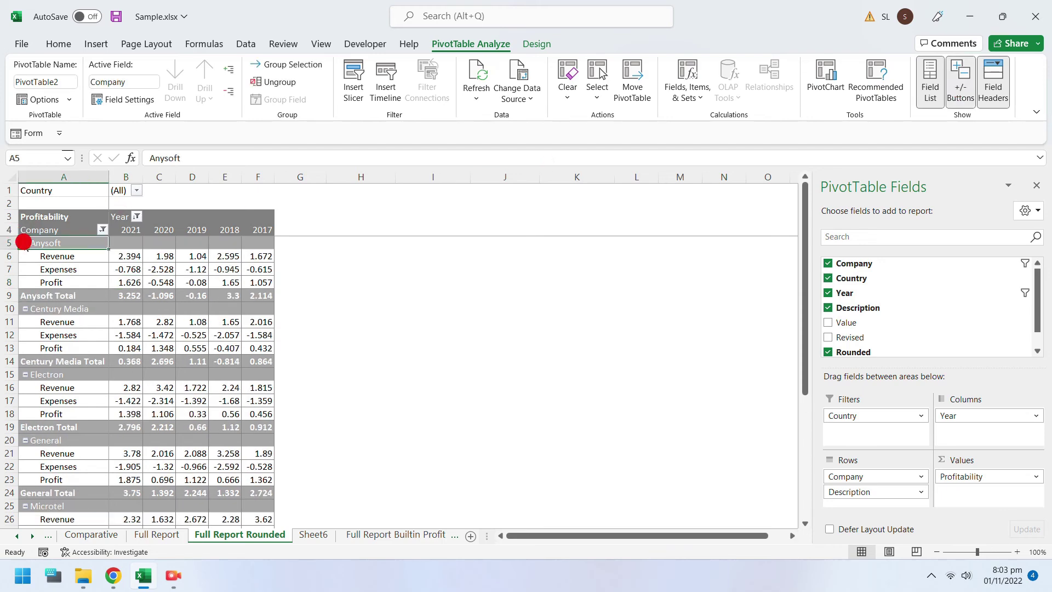
- Try collapsing the entire Company field and expand the entire field again
right_click(23, 243)
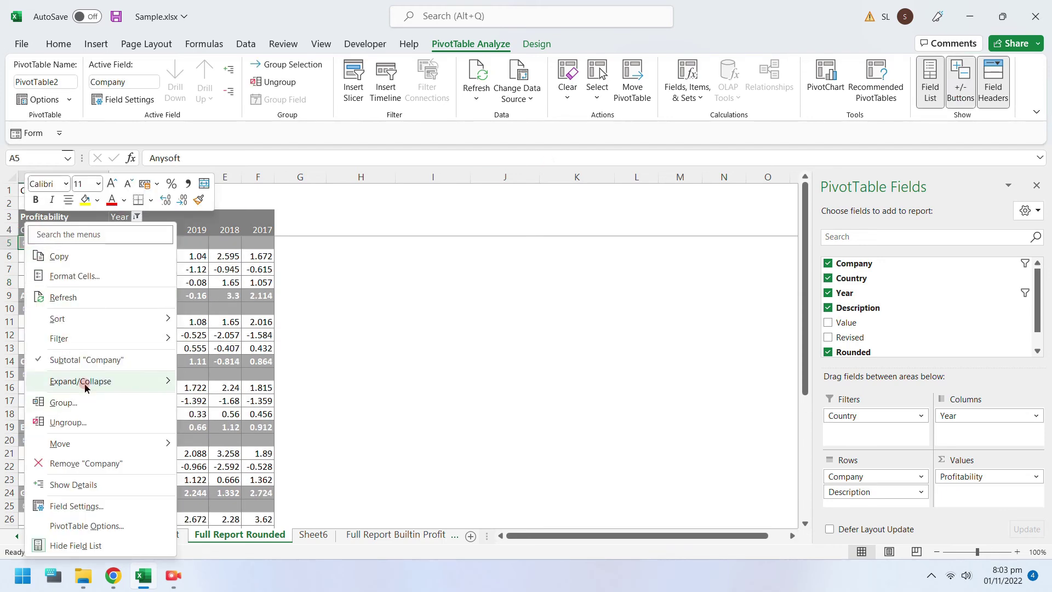
mouse_move(86, 376)
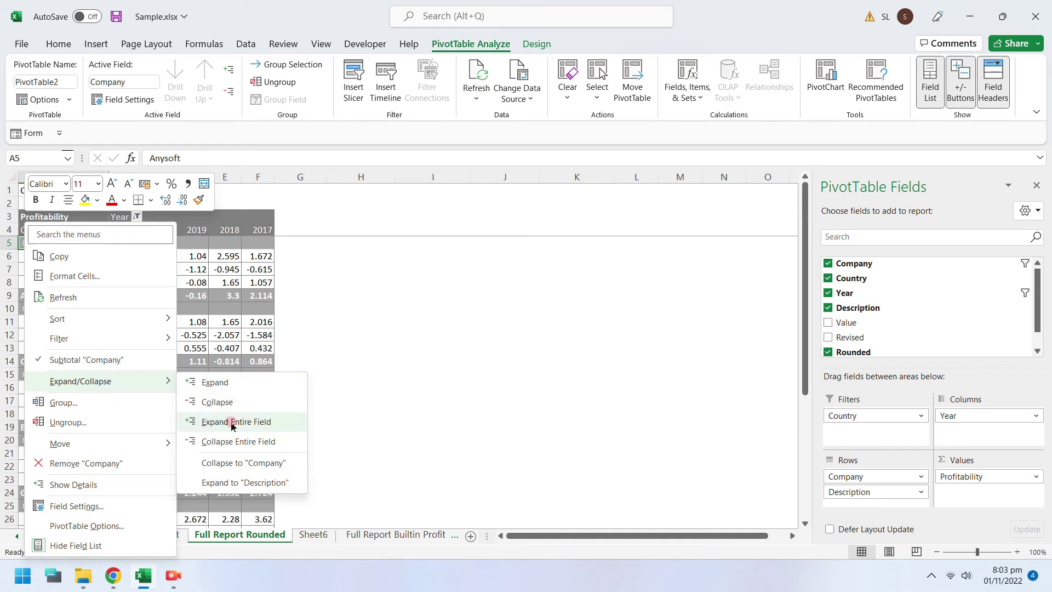
click(268, 422)
right_click(43, 242)
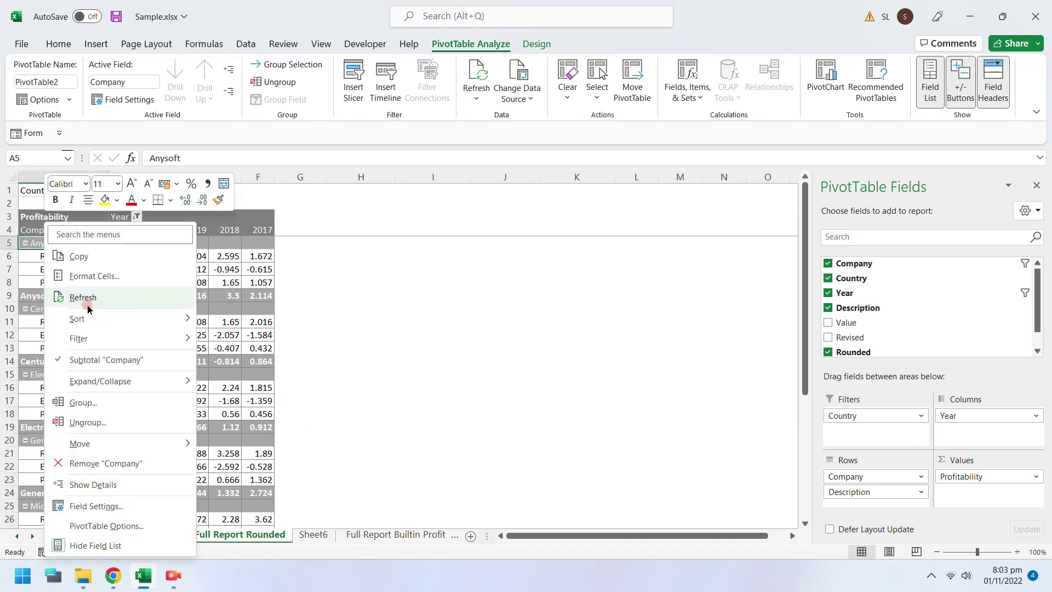
mouse_move(94, 378)
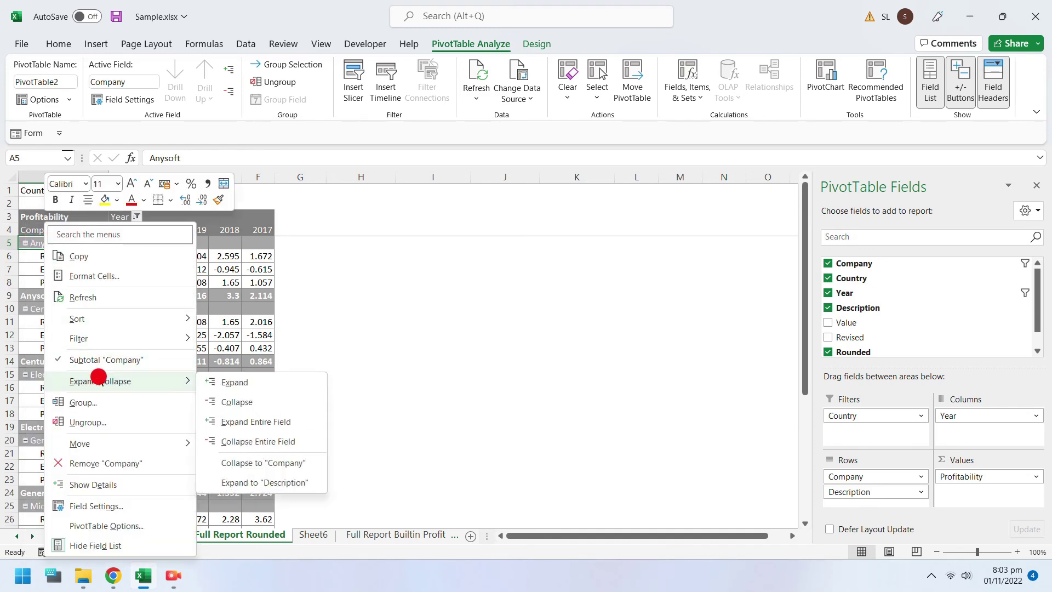
click(231, 439)
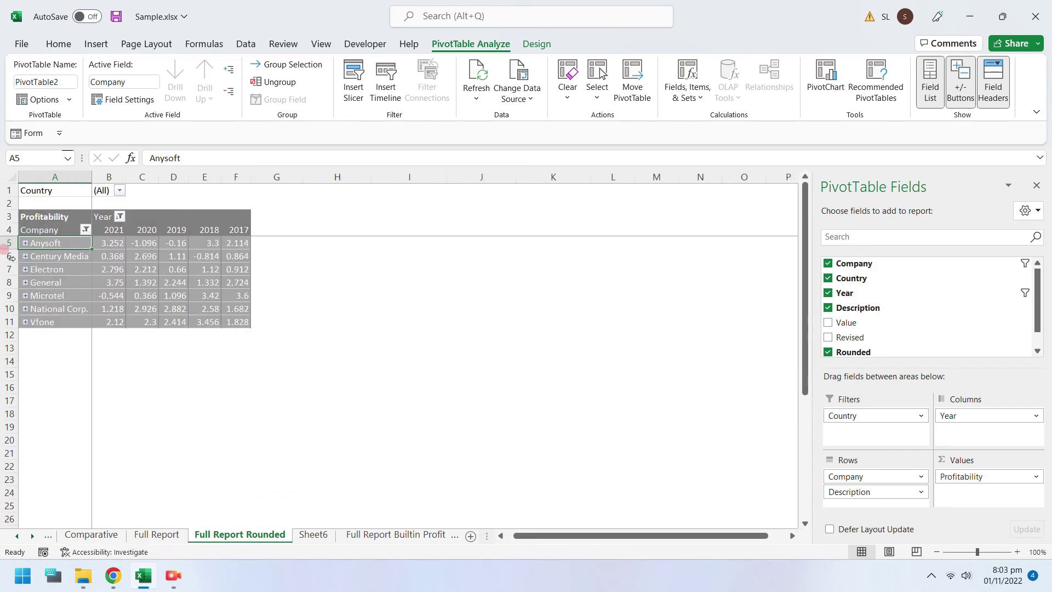
right_click(44, 242)
mouse_move(108, 381)
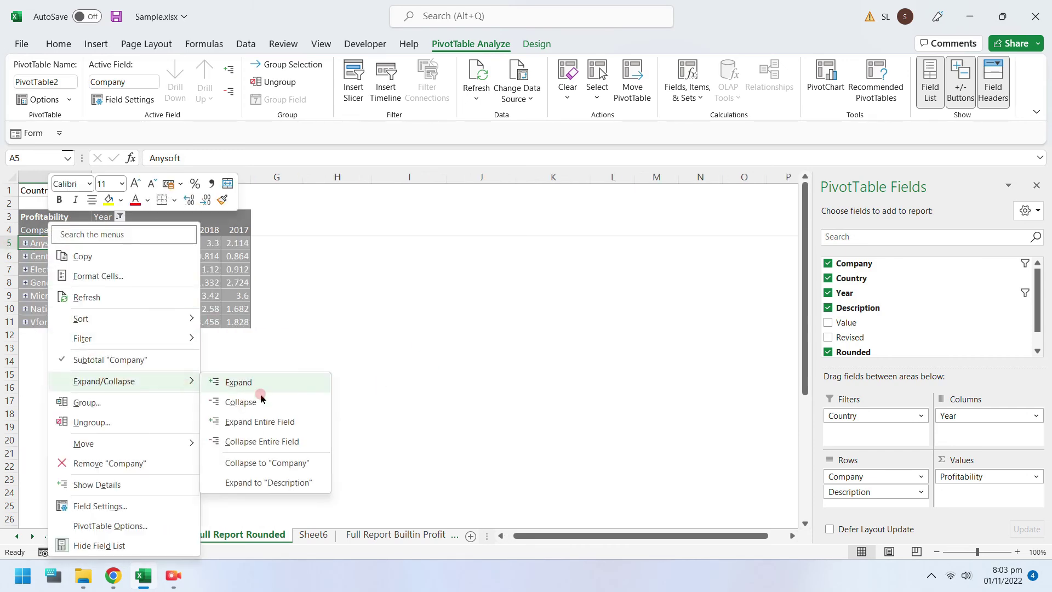
click(251, 421)
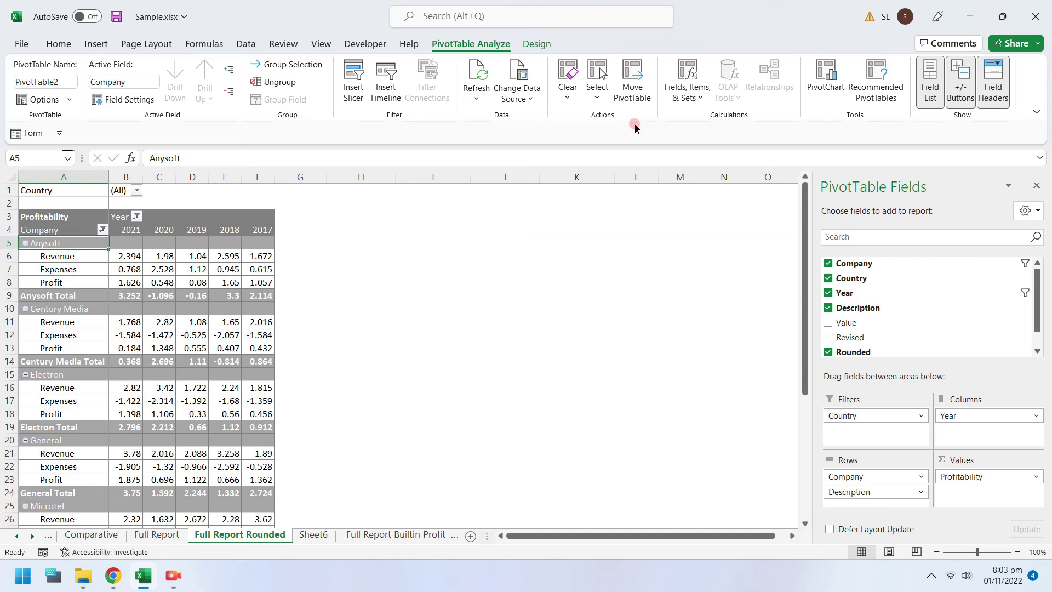
- Name the PivotTable Profitability_Pivot_Table
click(256, 309)
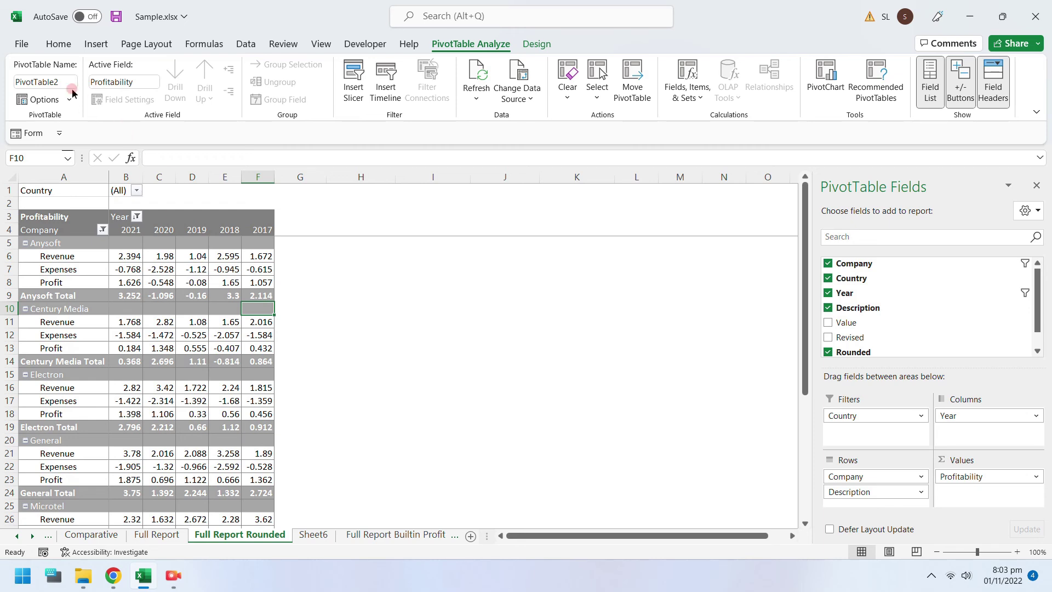
click(17, 83)
drag(71, 85, 6, 82)
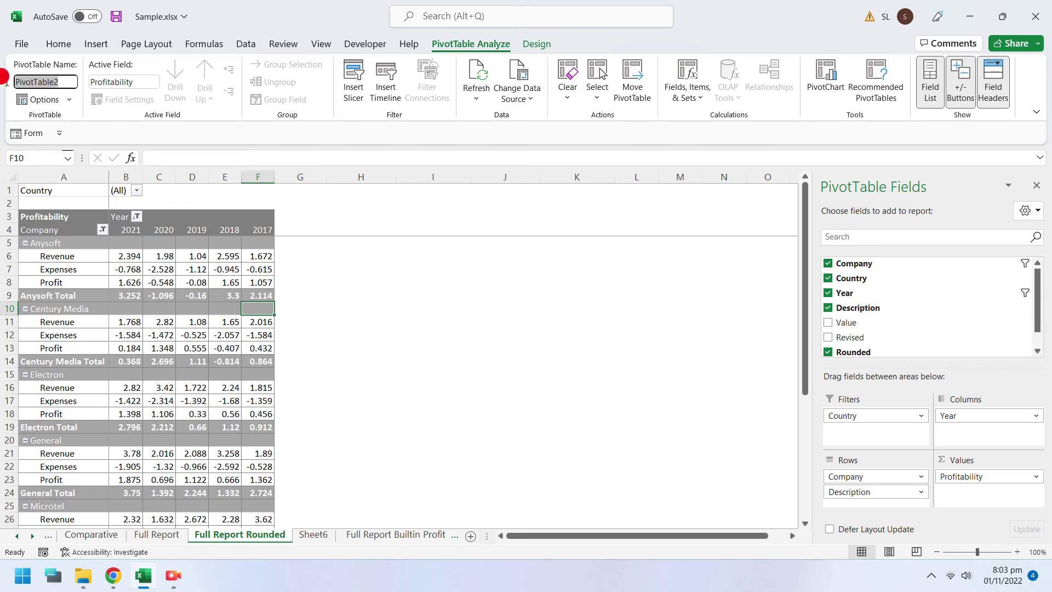
text(Prof)
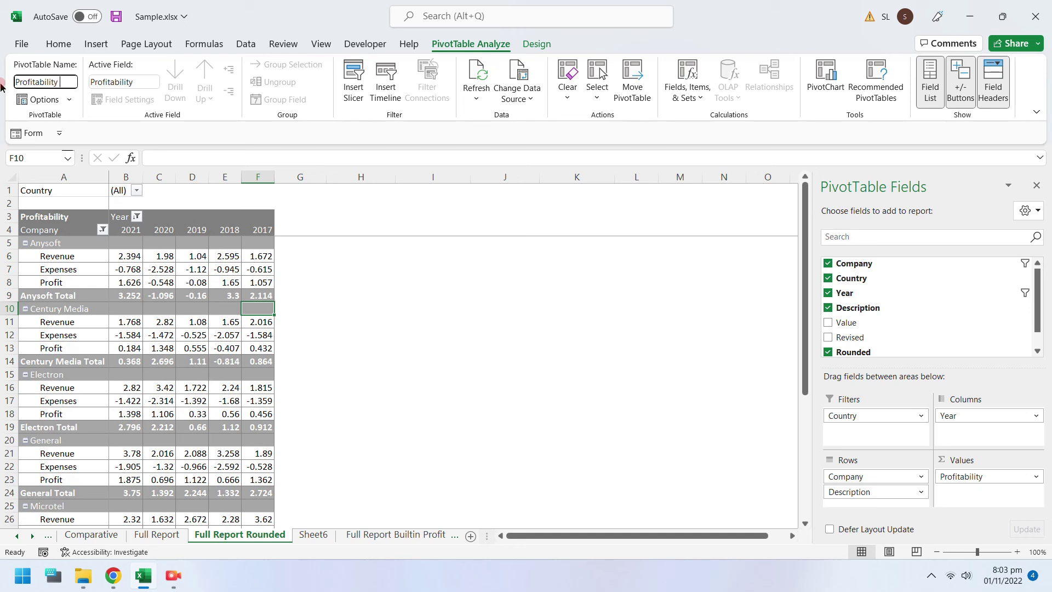
text(itability_Pivot_Tab)
text(le)
key(Return)
- Set the PivotTable to show 0 for empty cells and save the workbook
click(69, 100)
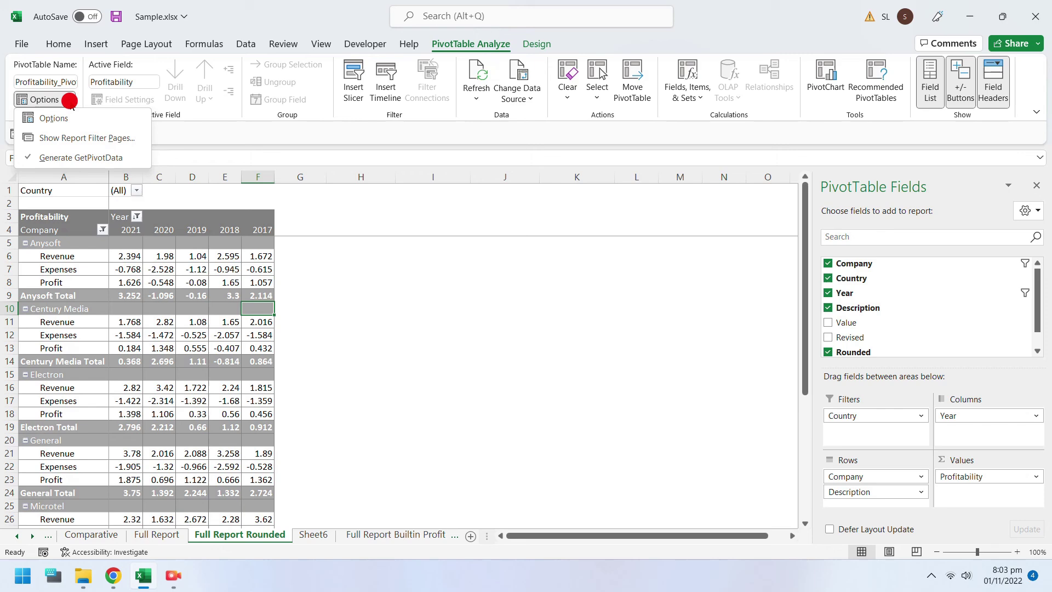
click(55, 117)
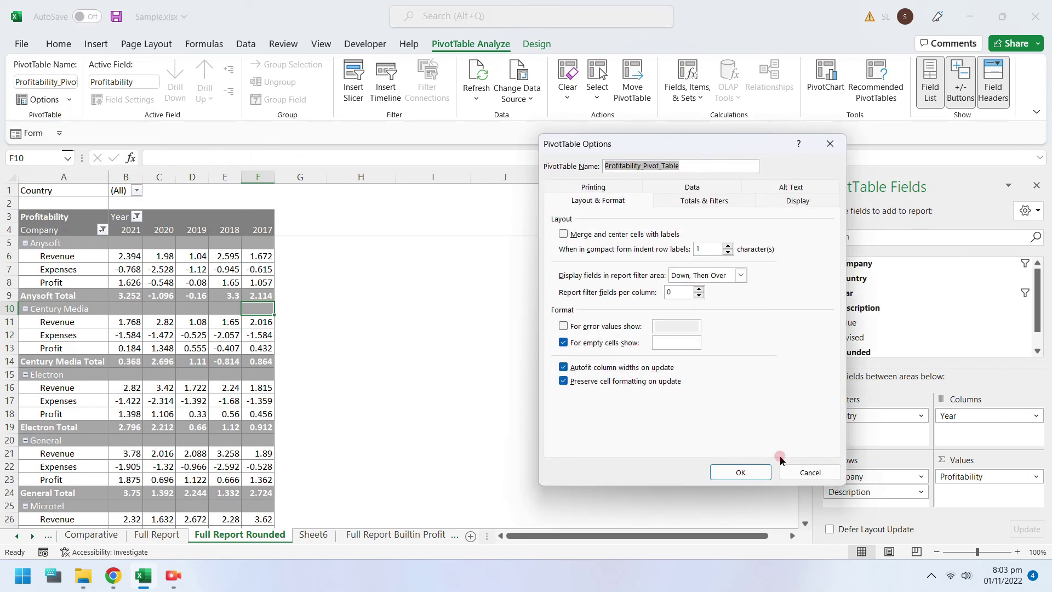
click(677, 341)
text(0)
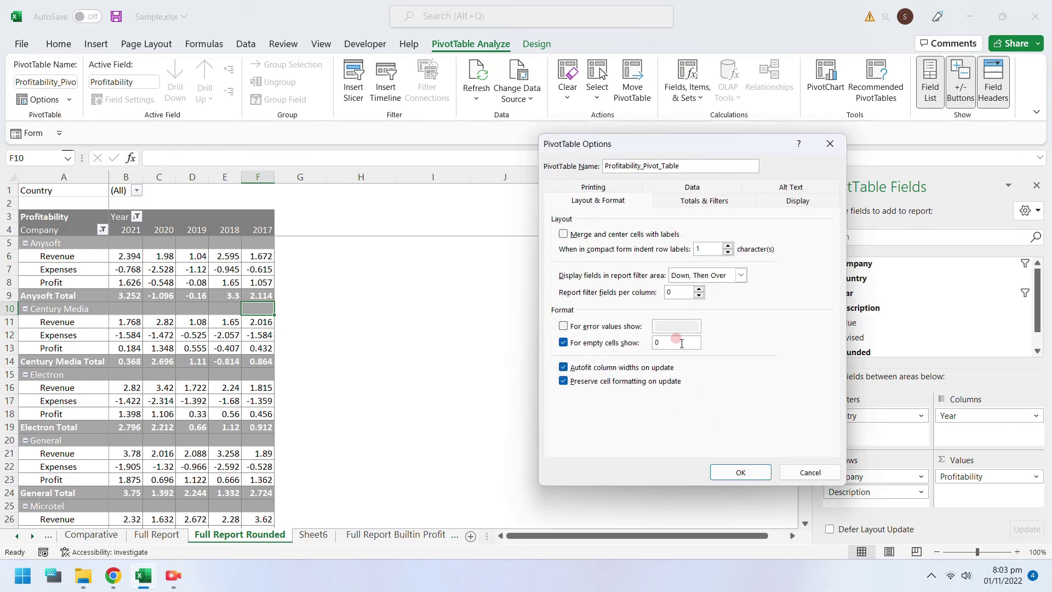
click(736, 474)
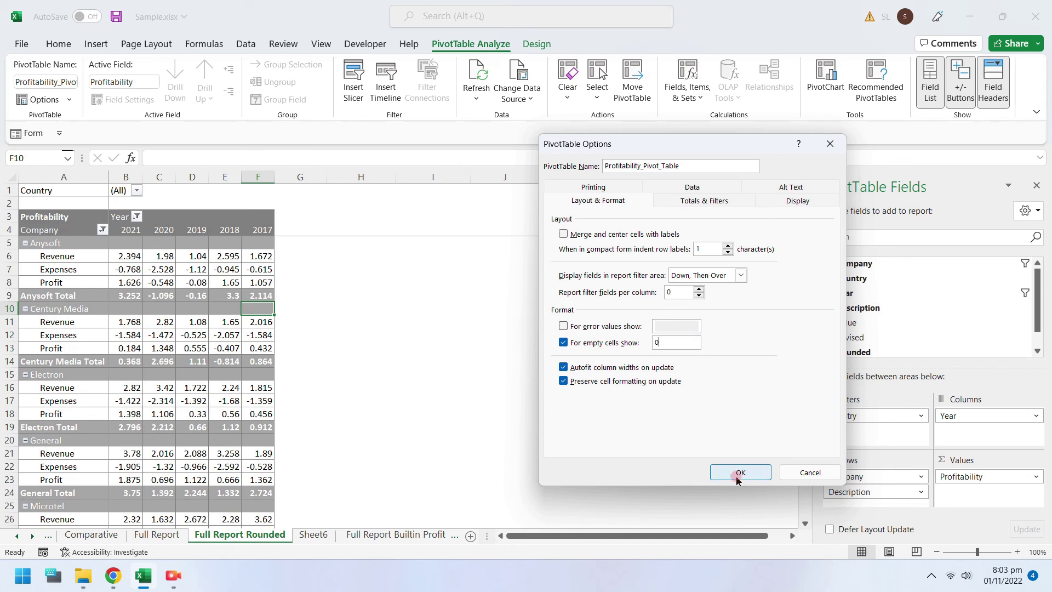
click(249, 345)
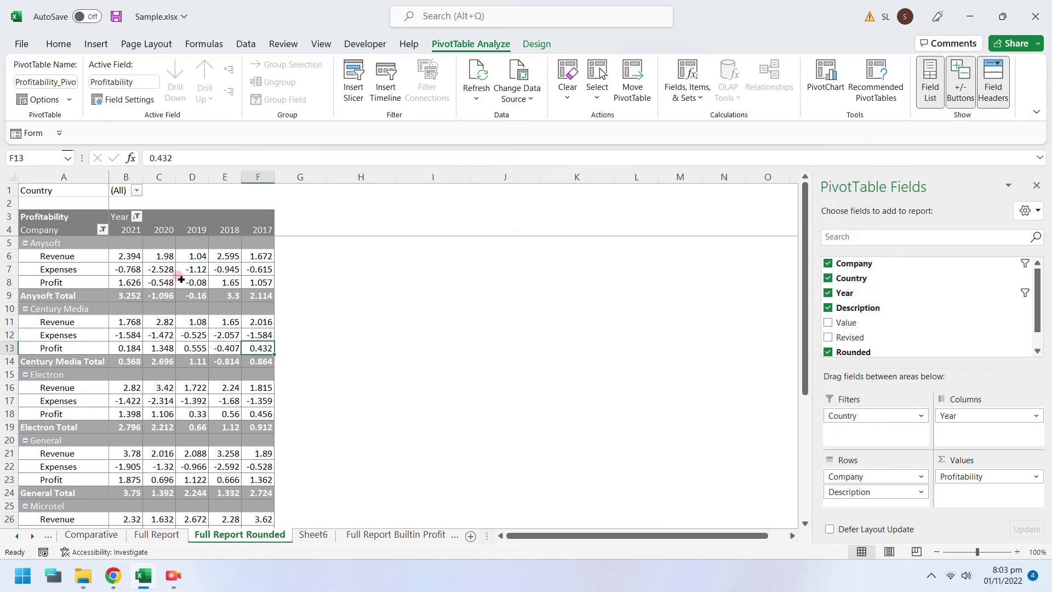
key(ctrl+s)
- Examine the Value and Revised cells in the first data row of Sheet1
click(11, 541)
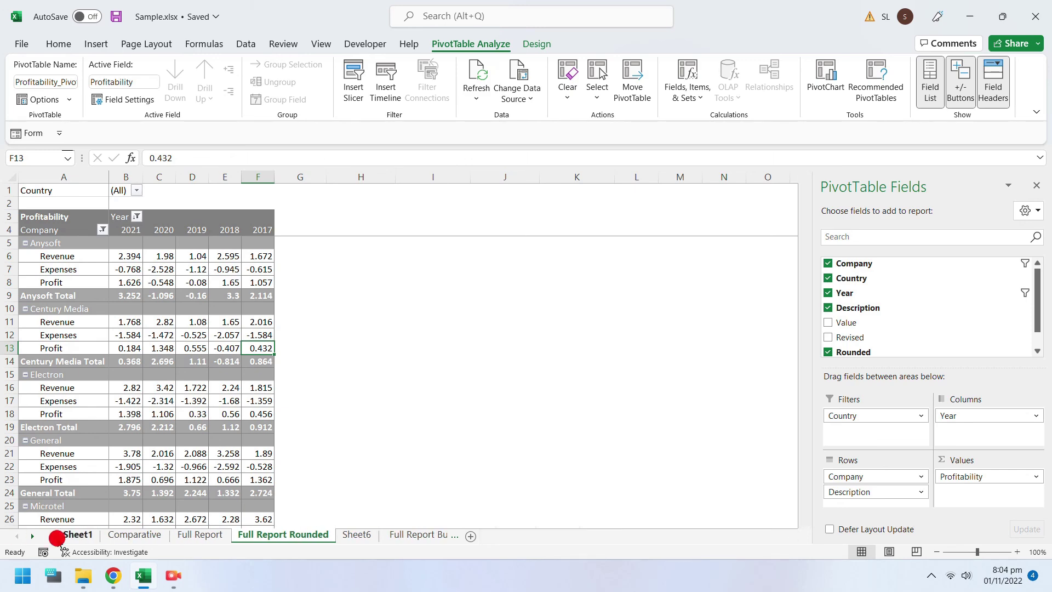
click(57, 538)
click(248, 204)
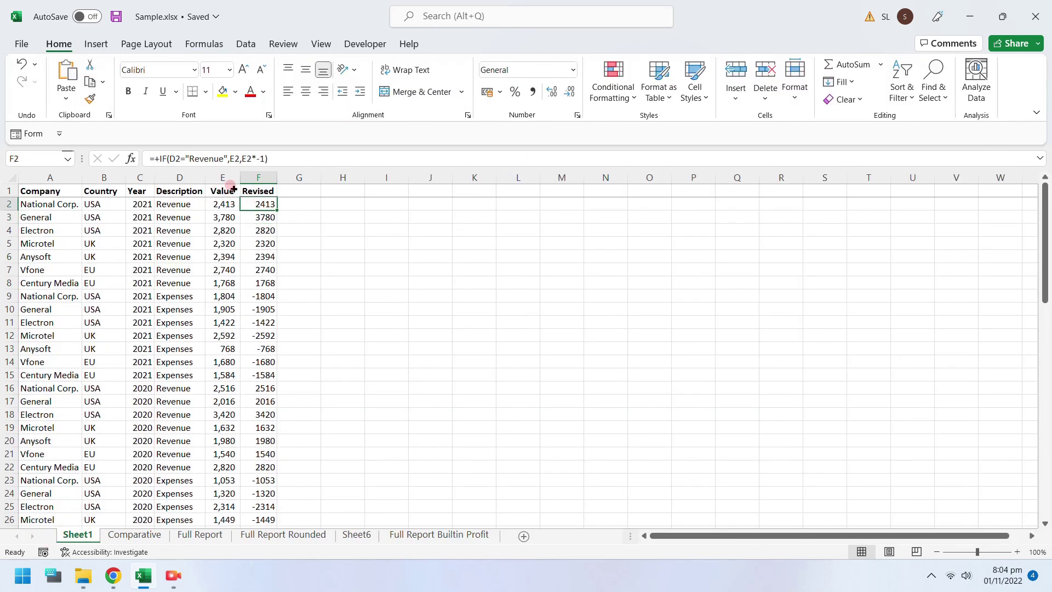
click(216, 205)
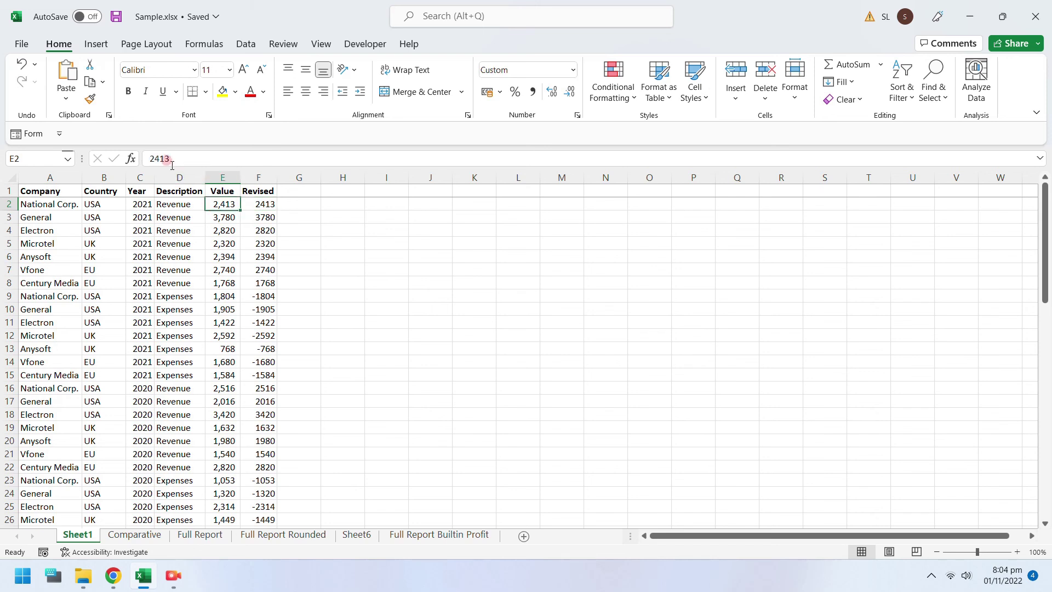
click(256, 204)
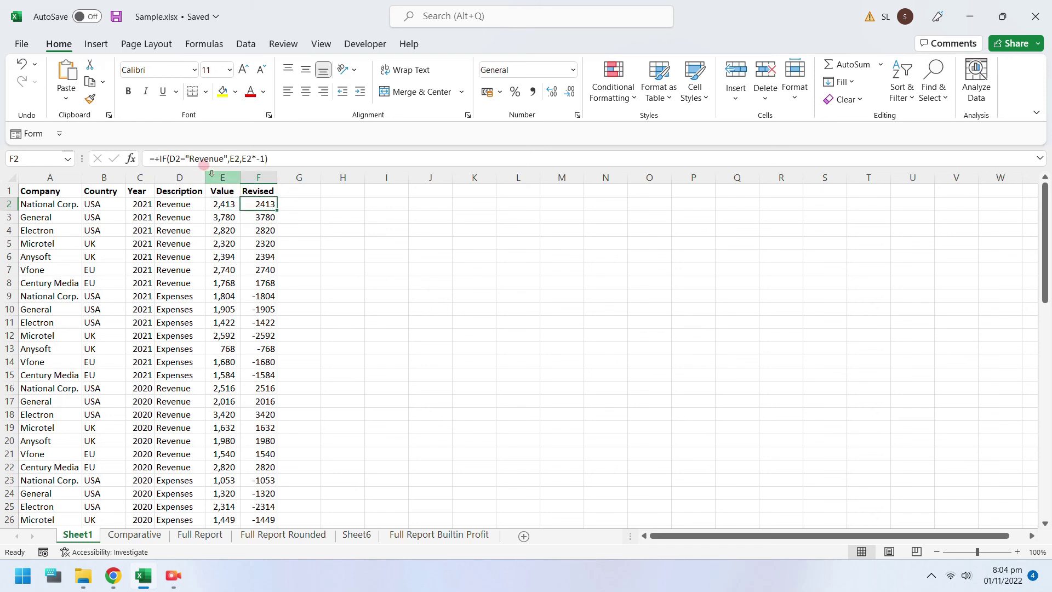
- Change the source value in cell E2 of Sheet1 to 3413
click(223, 204)
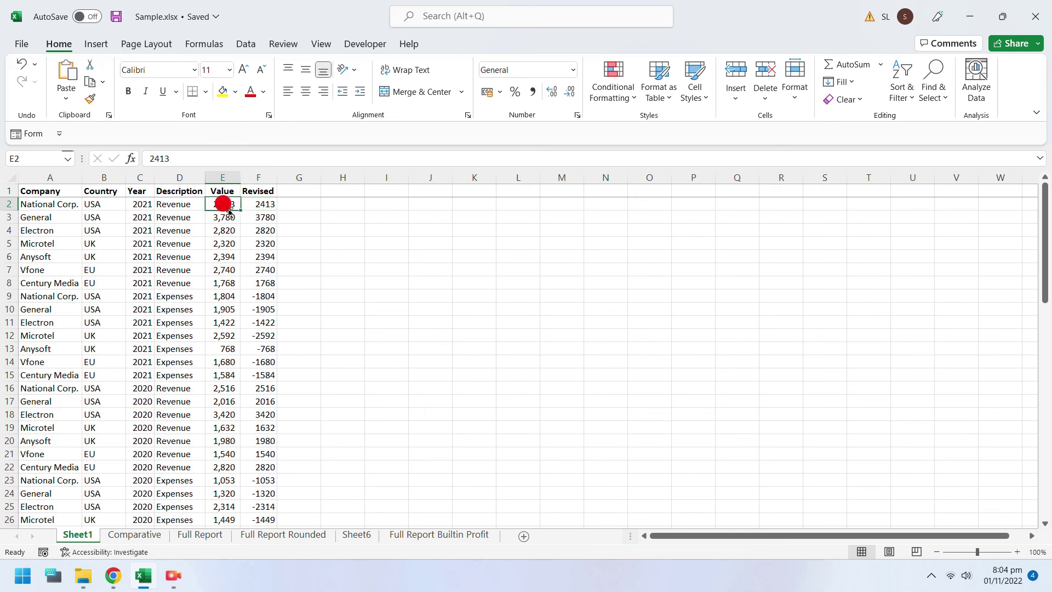
click(156, 157)
click(146, 158)
key(Delete)
text(3)
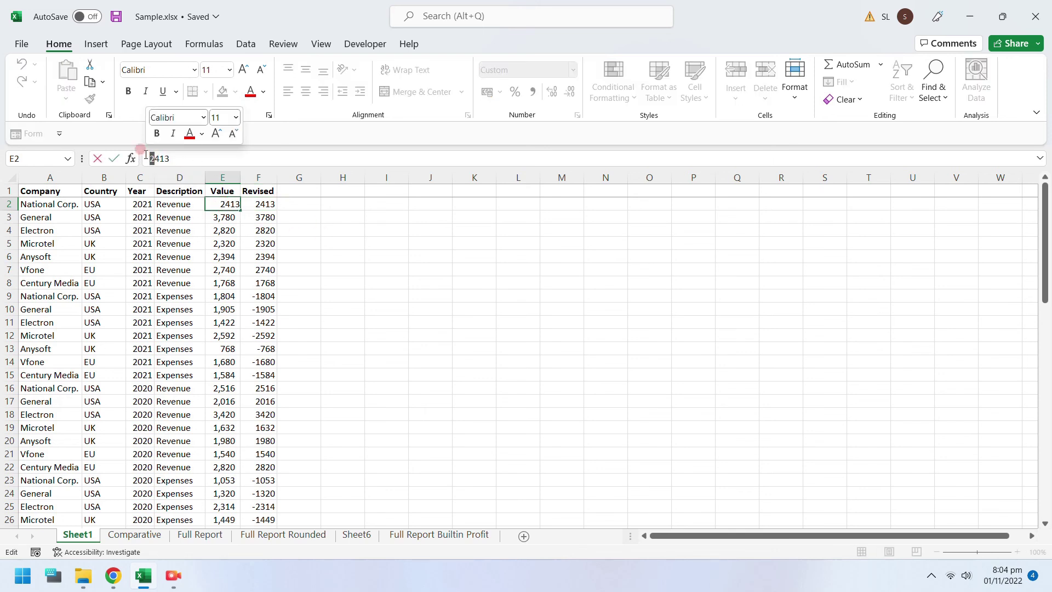
key(Return)
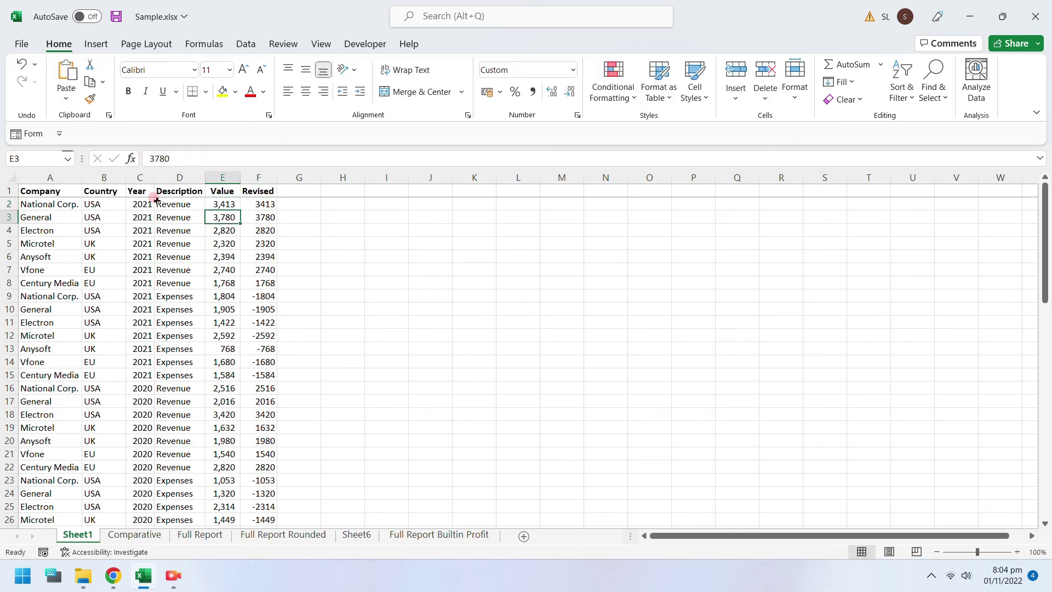
- Compare the edited Sheet1 value with National Corp.'s 2021 revenue in the Full Report Builtin Profit PivotTable
click(359, 537)
click(414, 535)
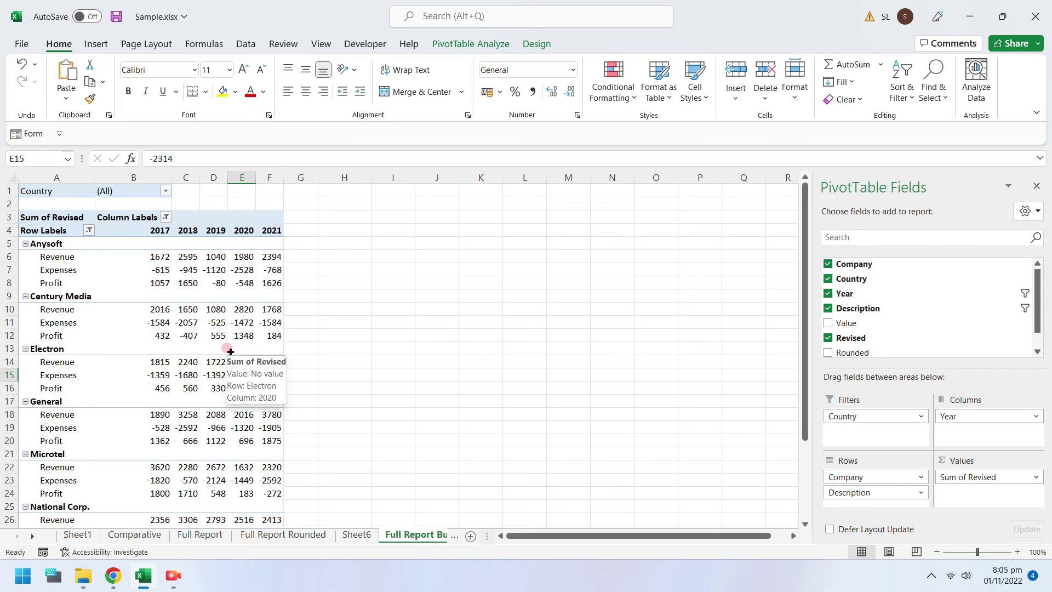
click(84, 539)
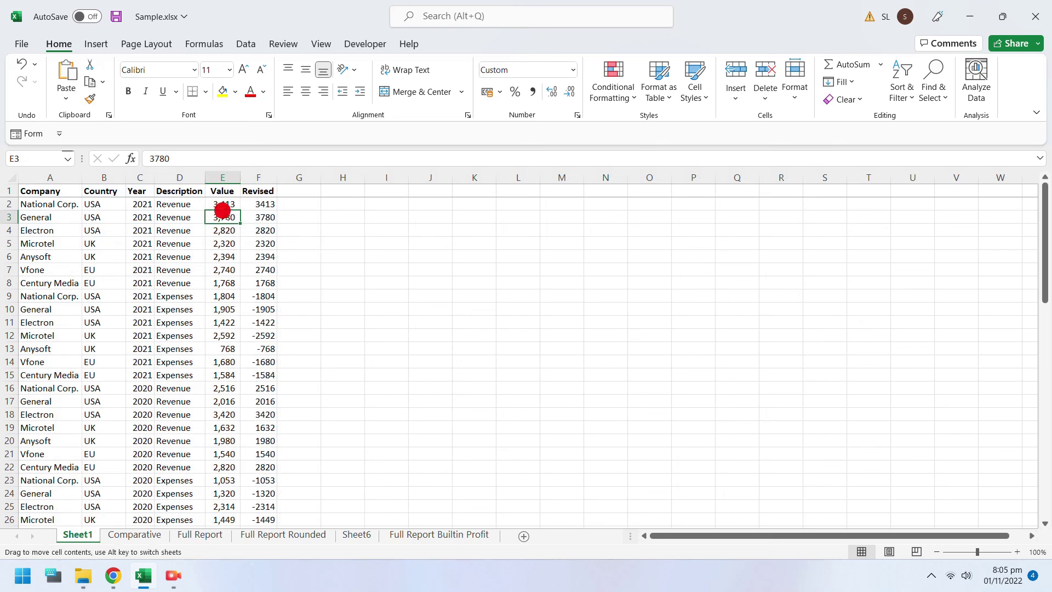
click(448, 536)
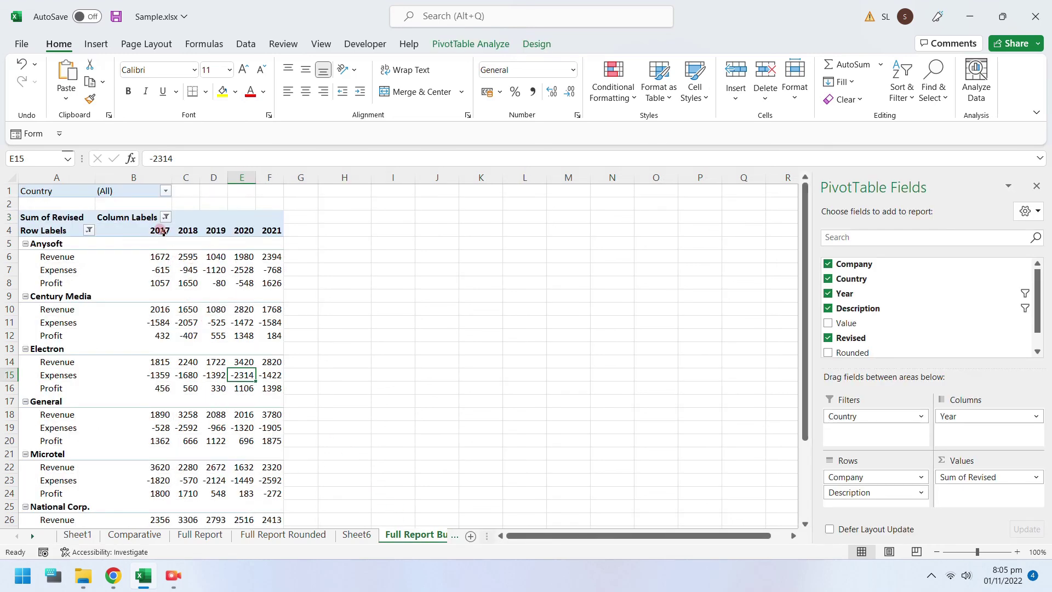
click(272, 256)
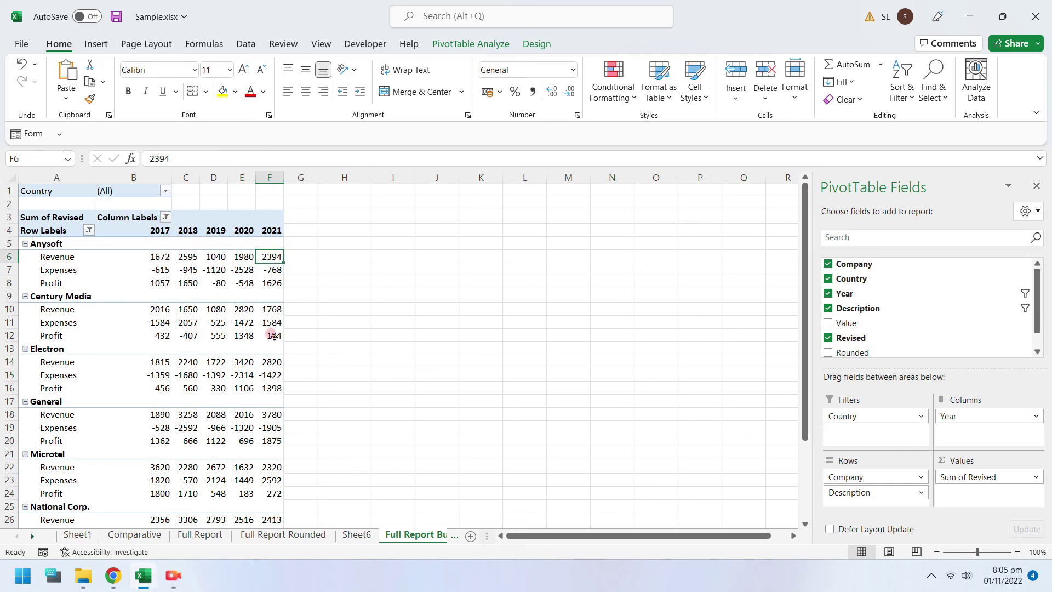
mouse_move(274, 336)
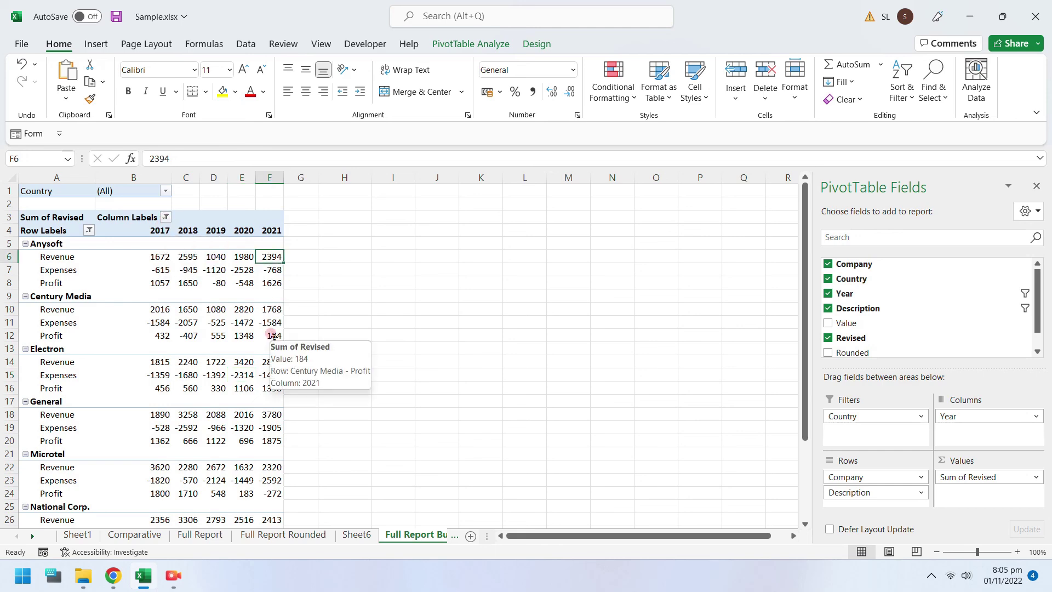
scroll(275, 336, down, 2)
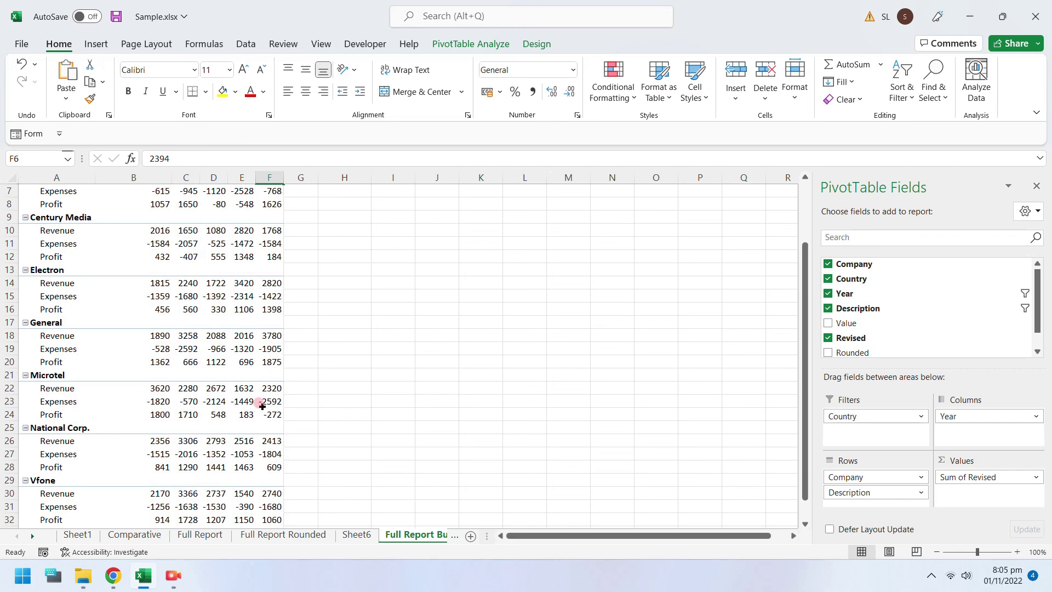
click(267, 446)
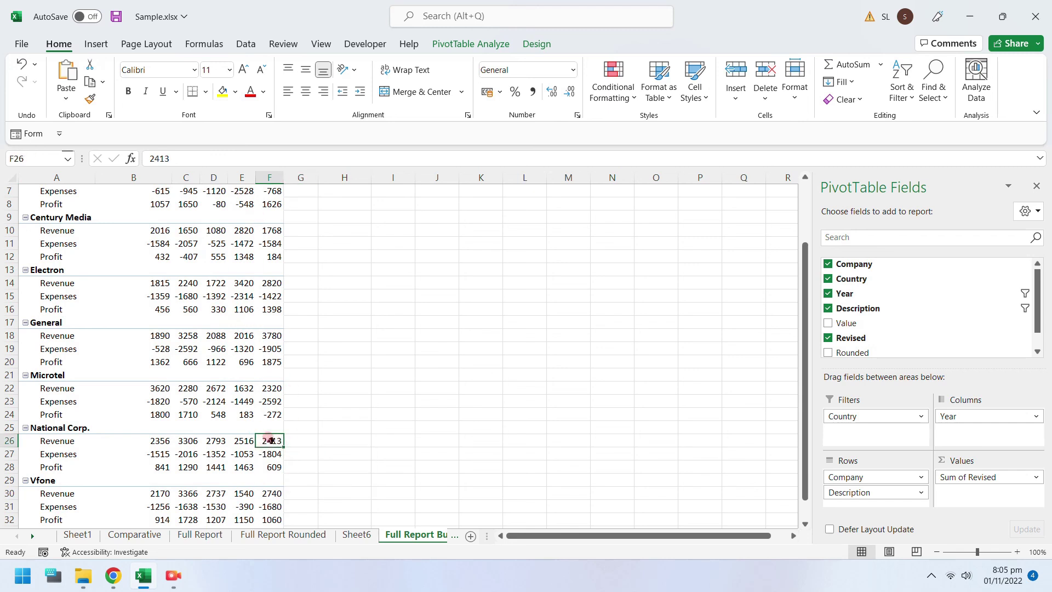
- Refresh the Full Report Builtin Profit PivotTable and select National Corp.'s 2021 revenue, expenses and profit figures
right_click(274, 439)
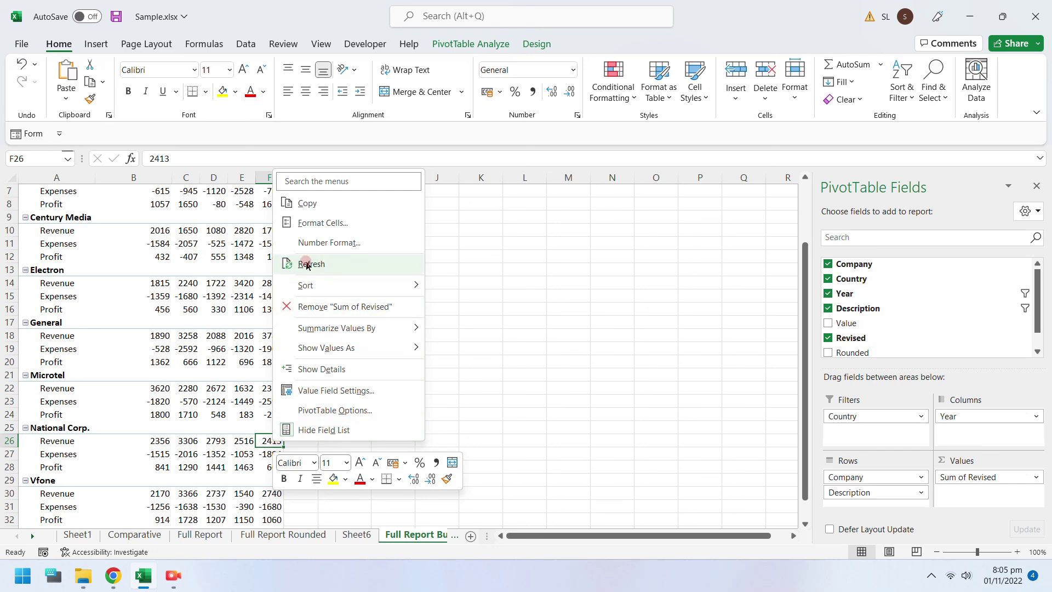
click(478, 44)
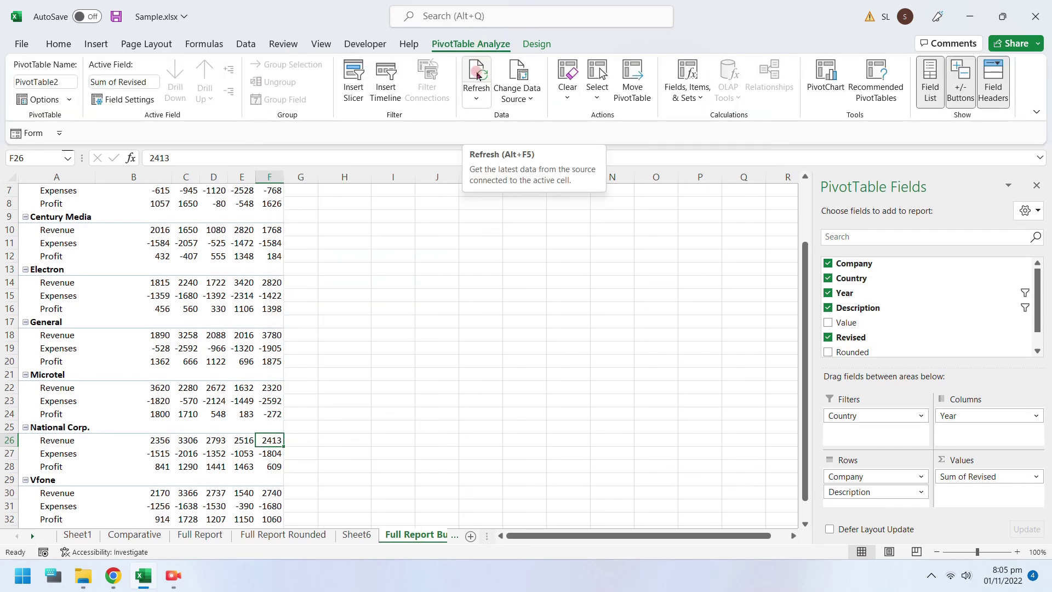
click(476, 99)
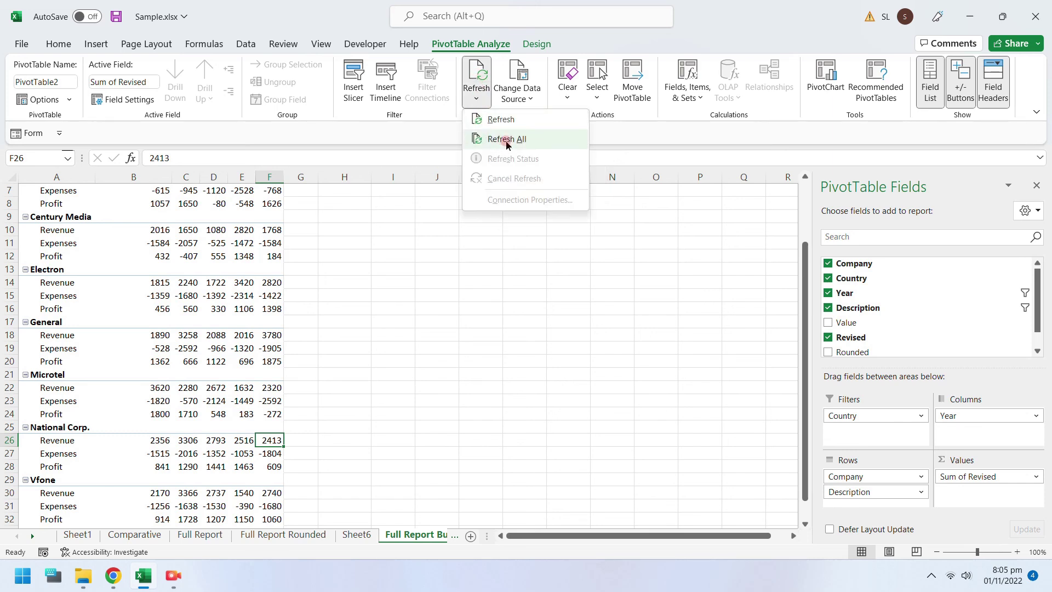
click(497, 119)
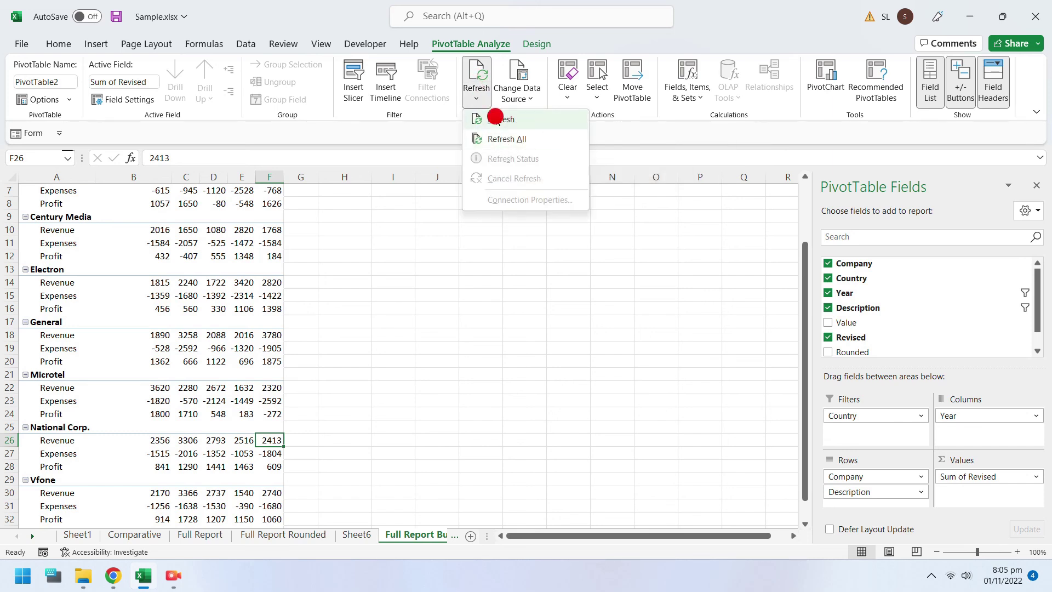
click(265, 441)
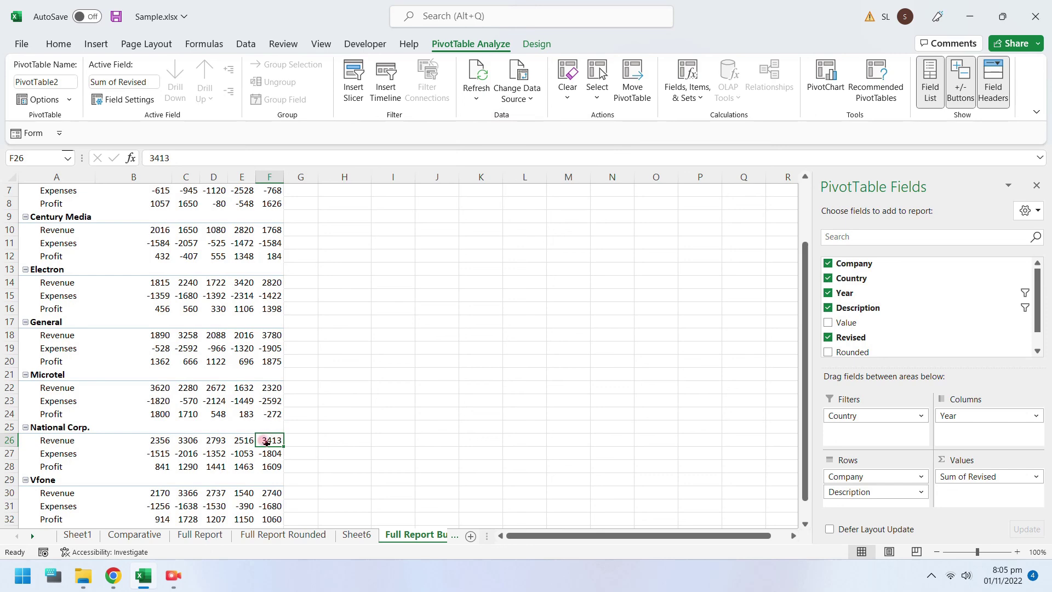
drag(270, 440, 274, 476)
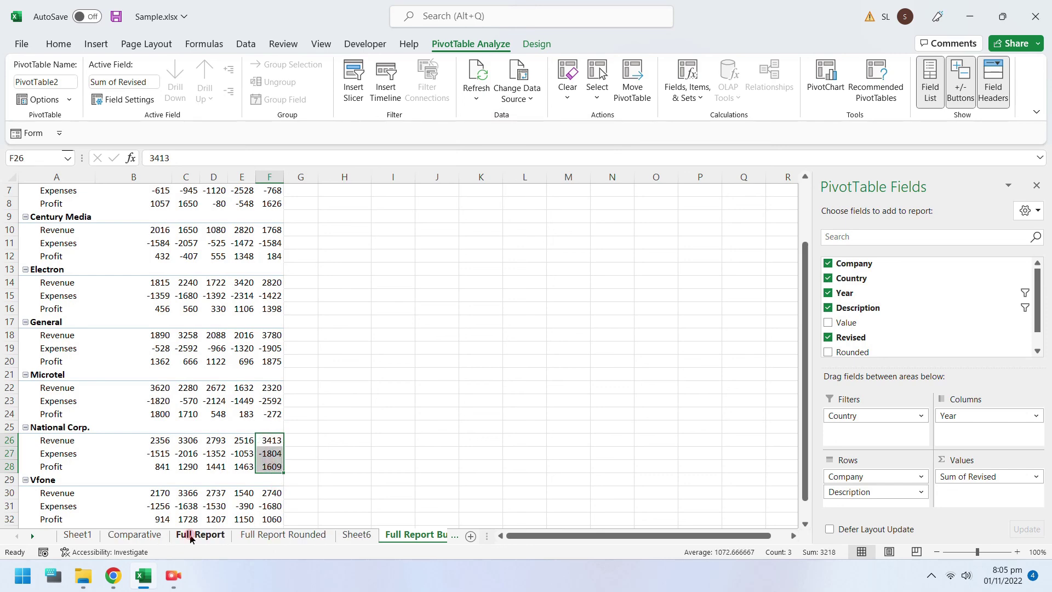
- Filter the Comparative PivotTable and its chart to 2021 with the Year slicer
click(135, 535)
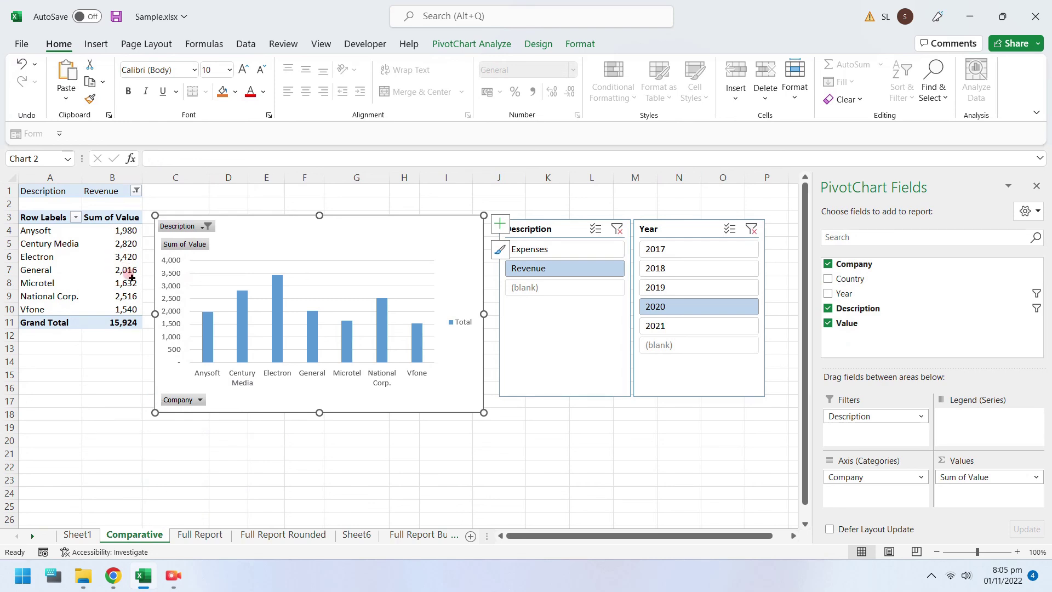
click(117, 244)
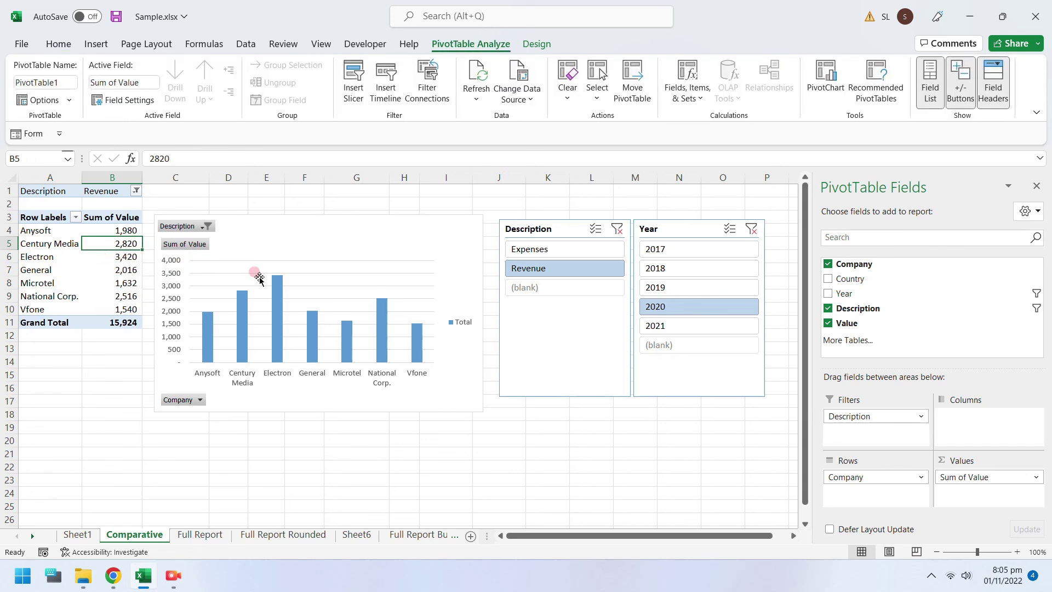
click(658, 325)
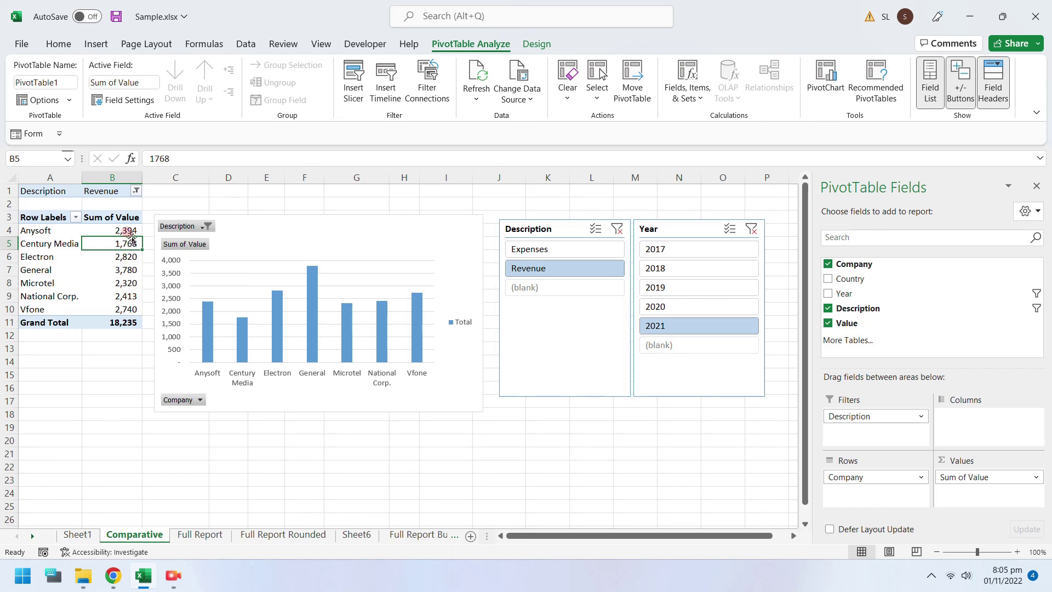
- Select National Corp.'s row in the Comparative PivotTable and bring up the commands for its value
mouse_move(123, 299)
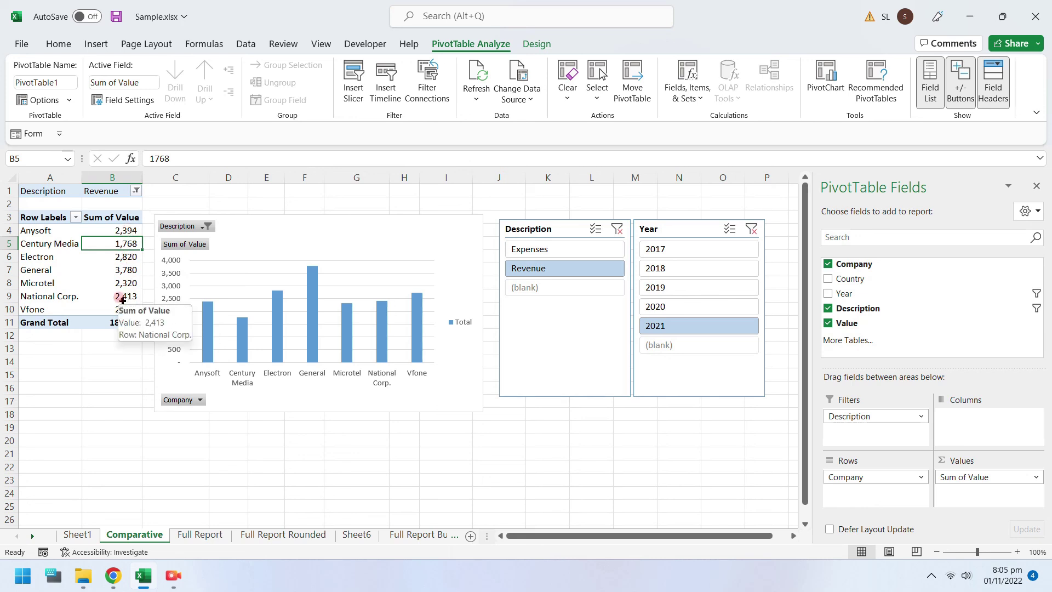
drag(122, 299, 49, 296)
right_click(126, 296)
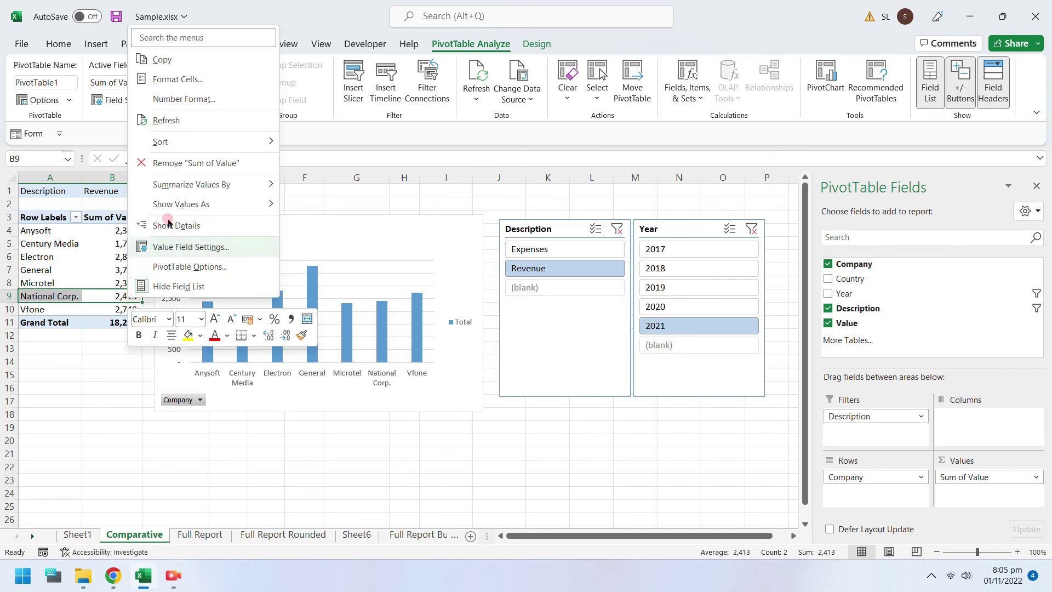